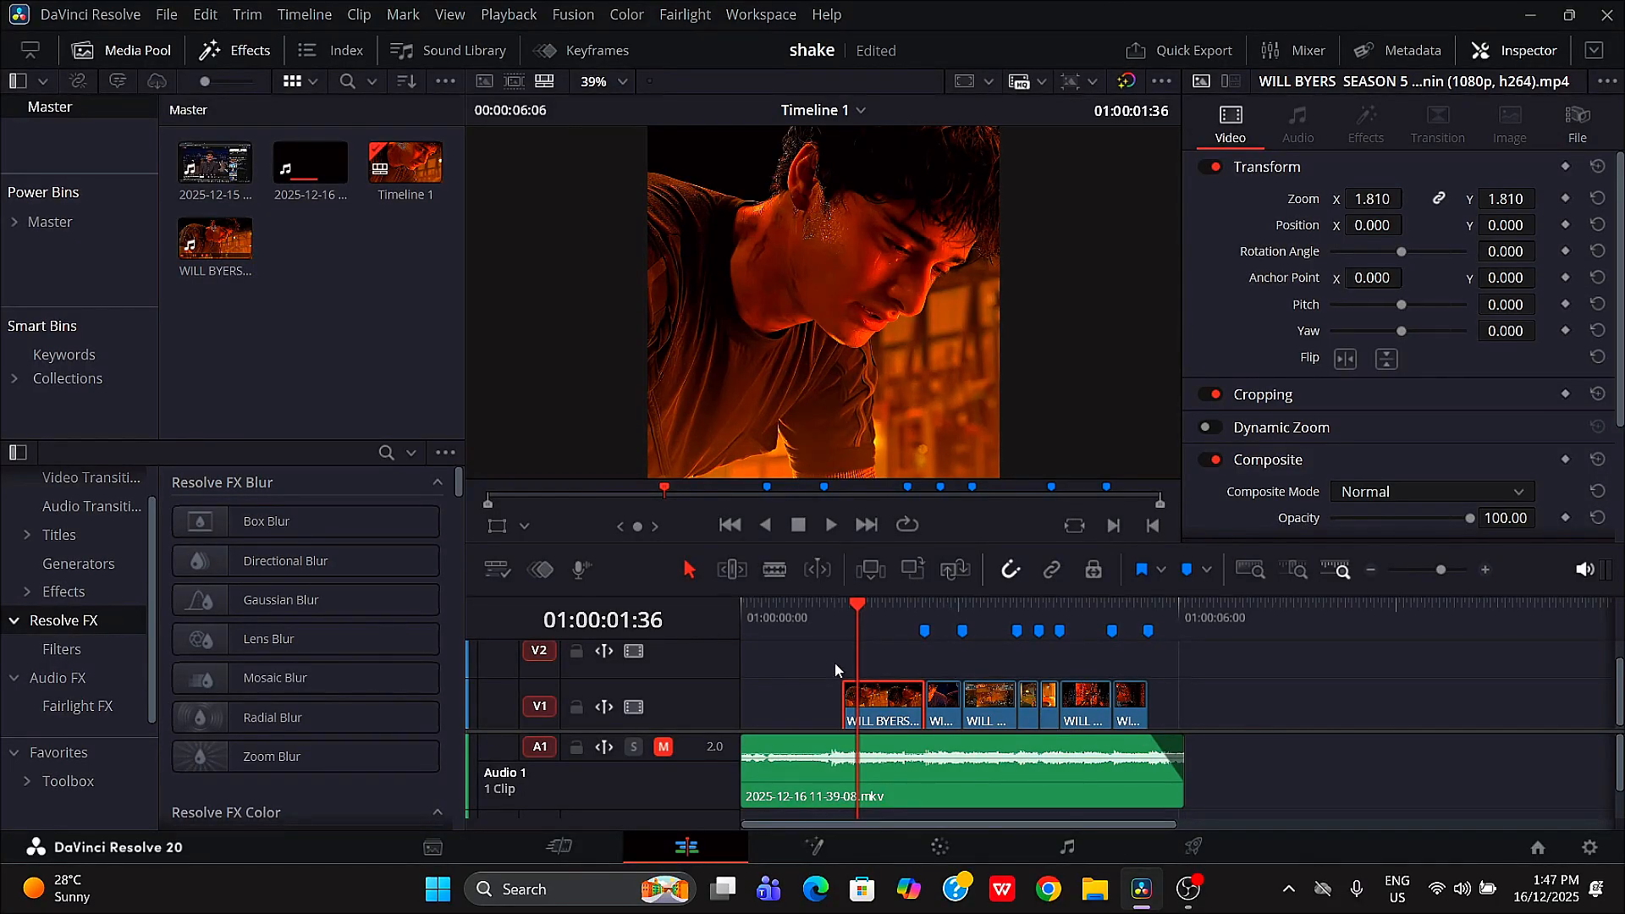
Step: Open the first timeline clip in the Fusion page and insert the Twitchy Shake Out template between MediaIn1 and MediaOut1
{"action": "right_click", "coordinate": [869, 714]}
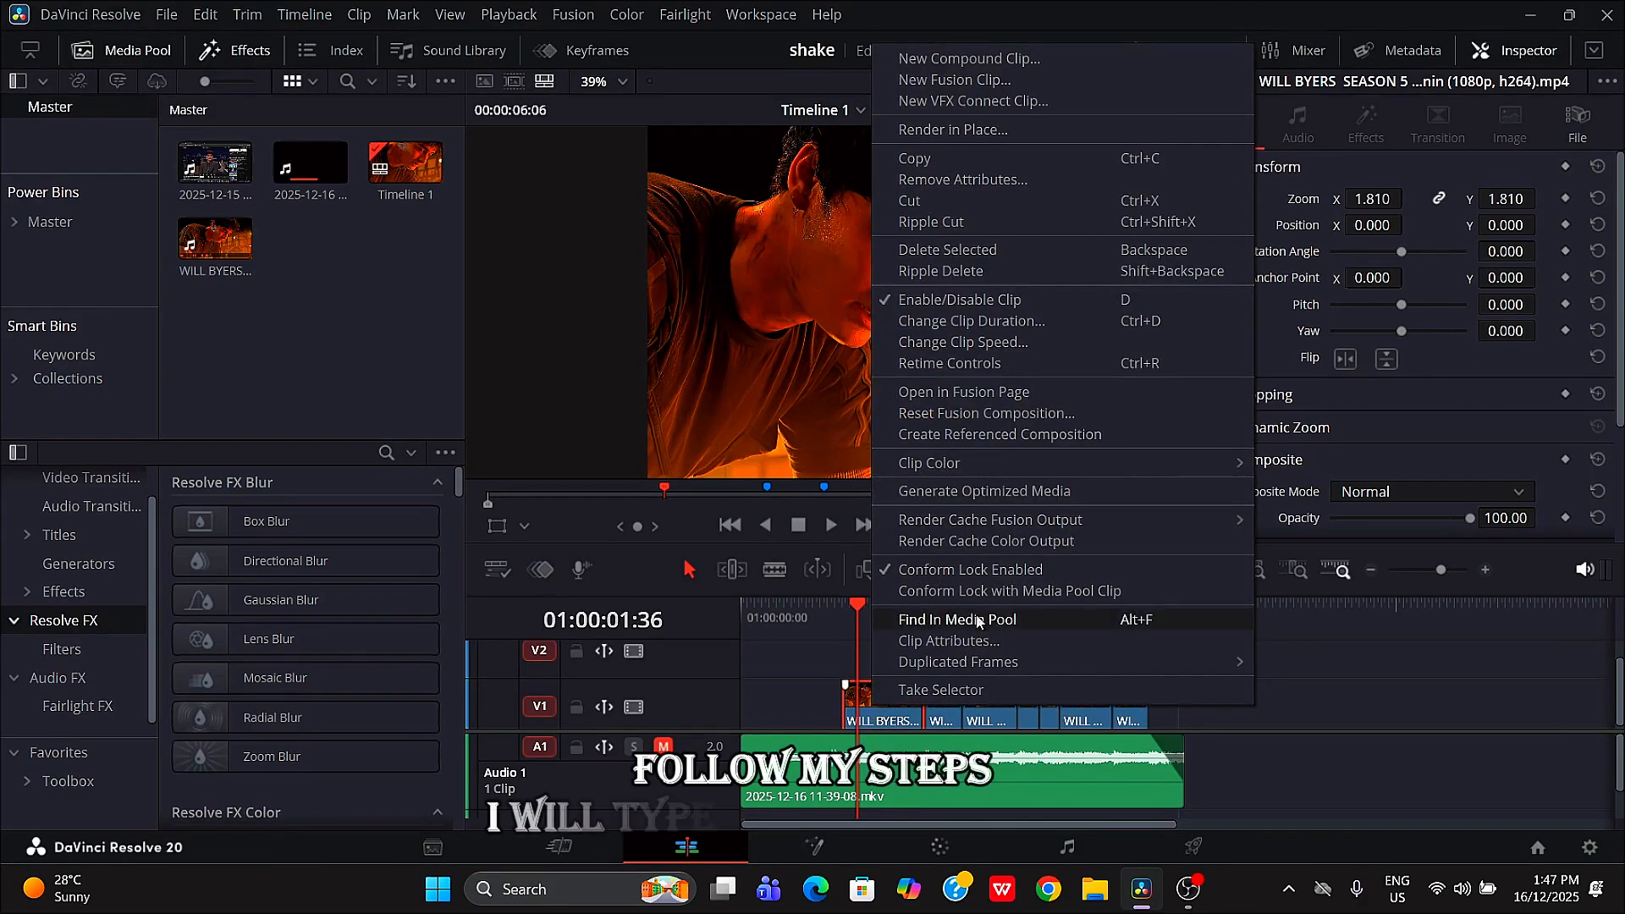
{"action": "left_click", "coordinate": [1008, 393]}
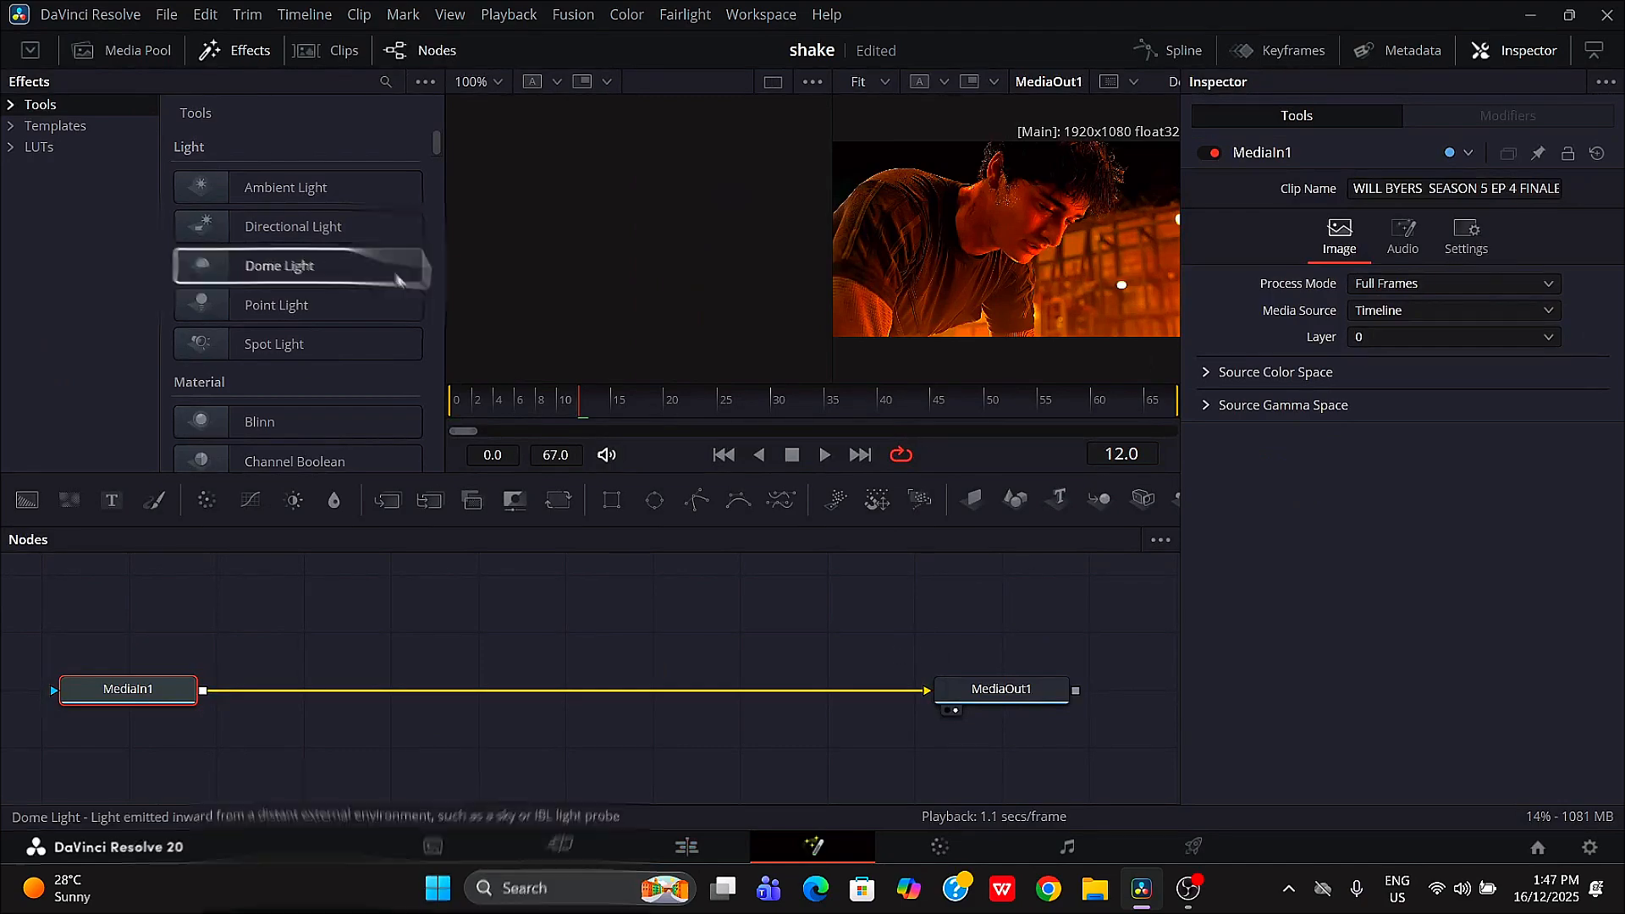
{"action": "left_click", "coordinate": [206, 56]}
{"action": "left_click", "coordinate": [205, 56]}
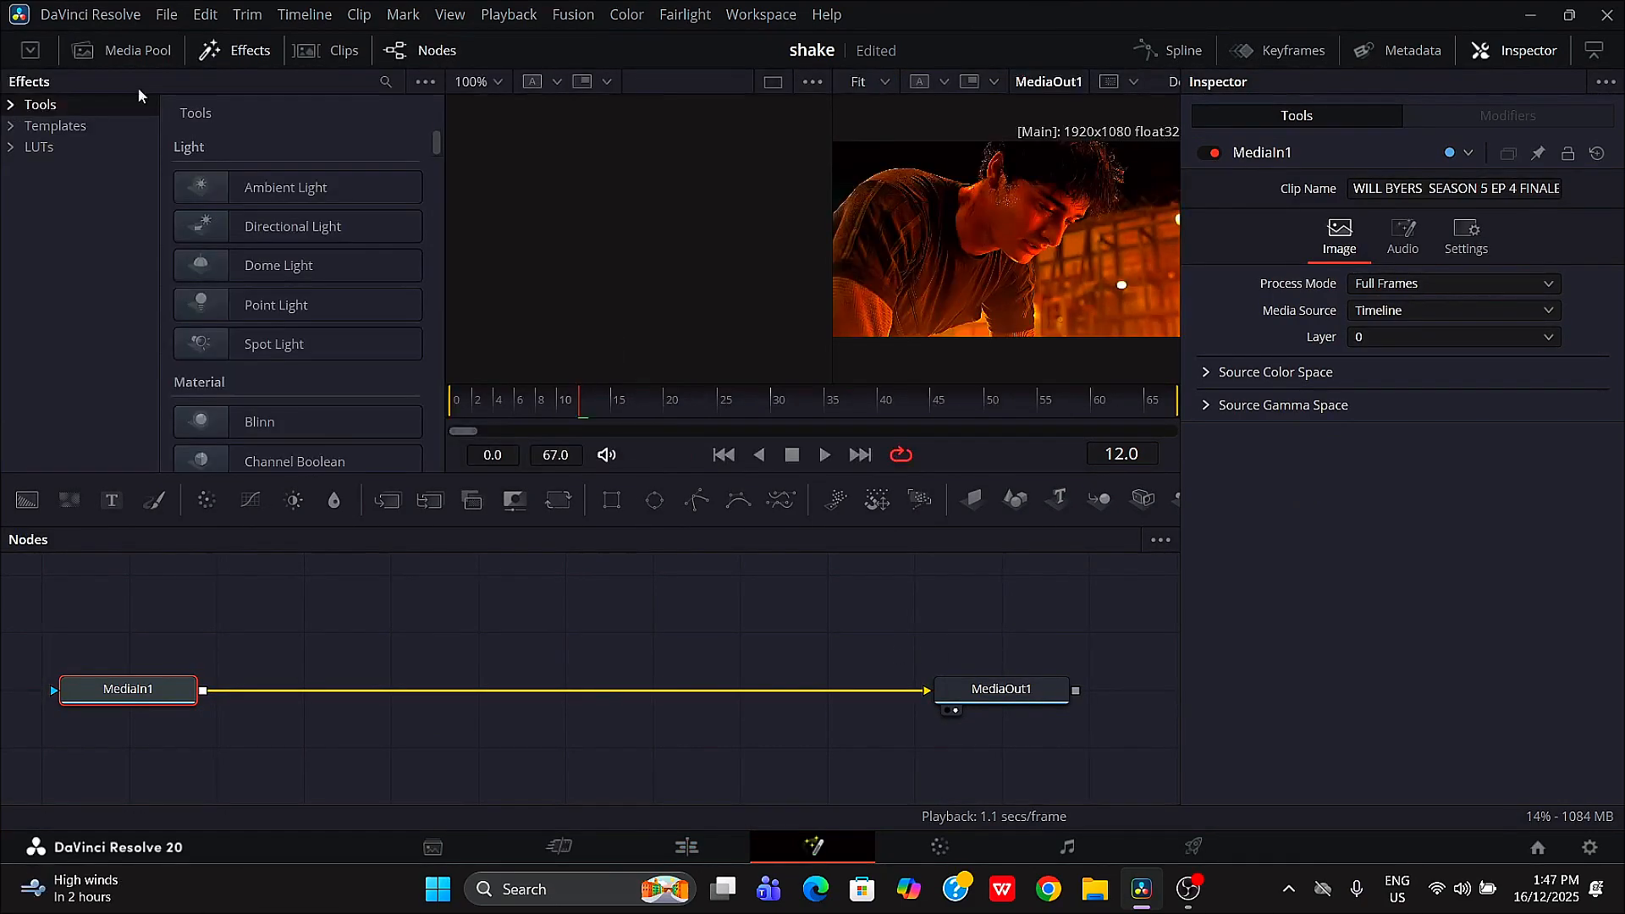
{"action": "left_click", "coordinate": [32, 134]}
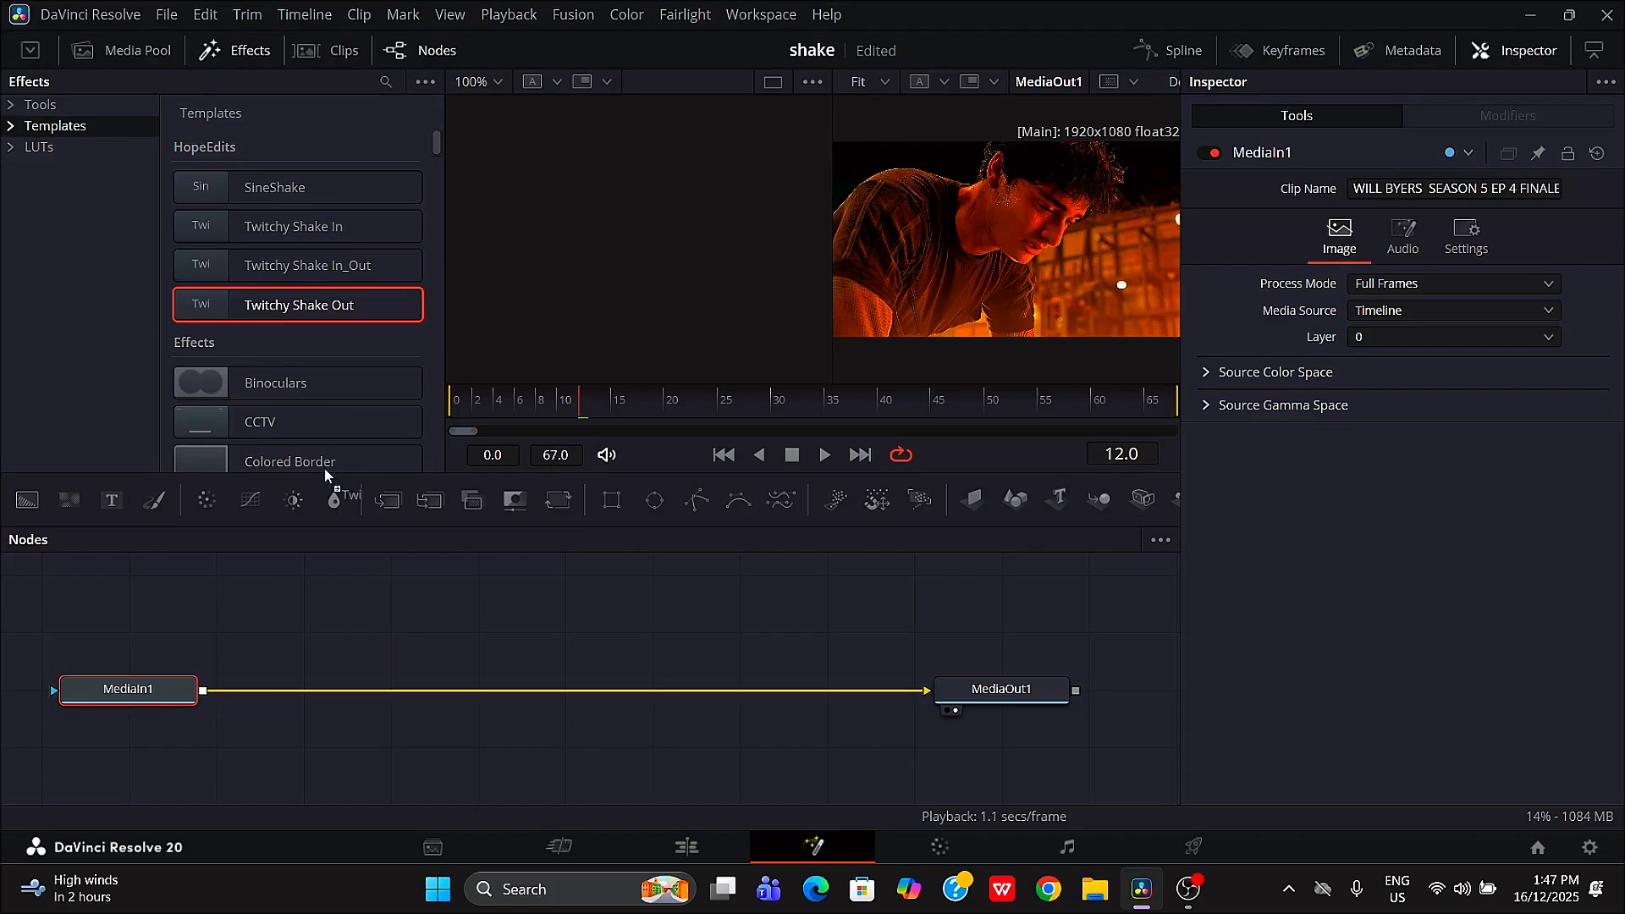
{"action": "left_click_drag", "start_coordinate": [302, 673], "coordinate": [314, 693]}
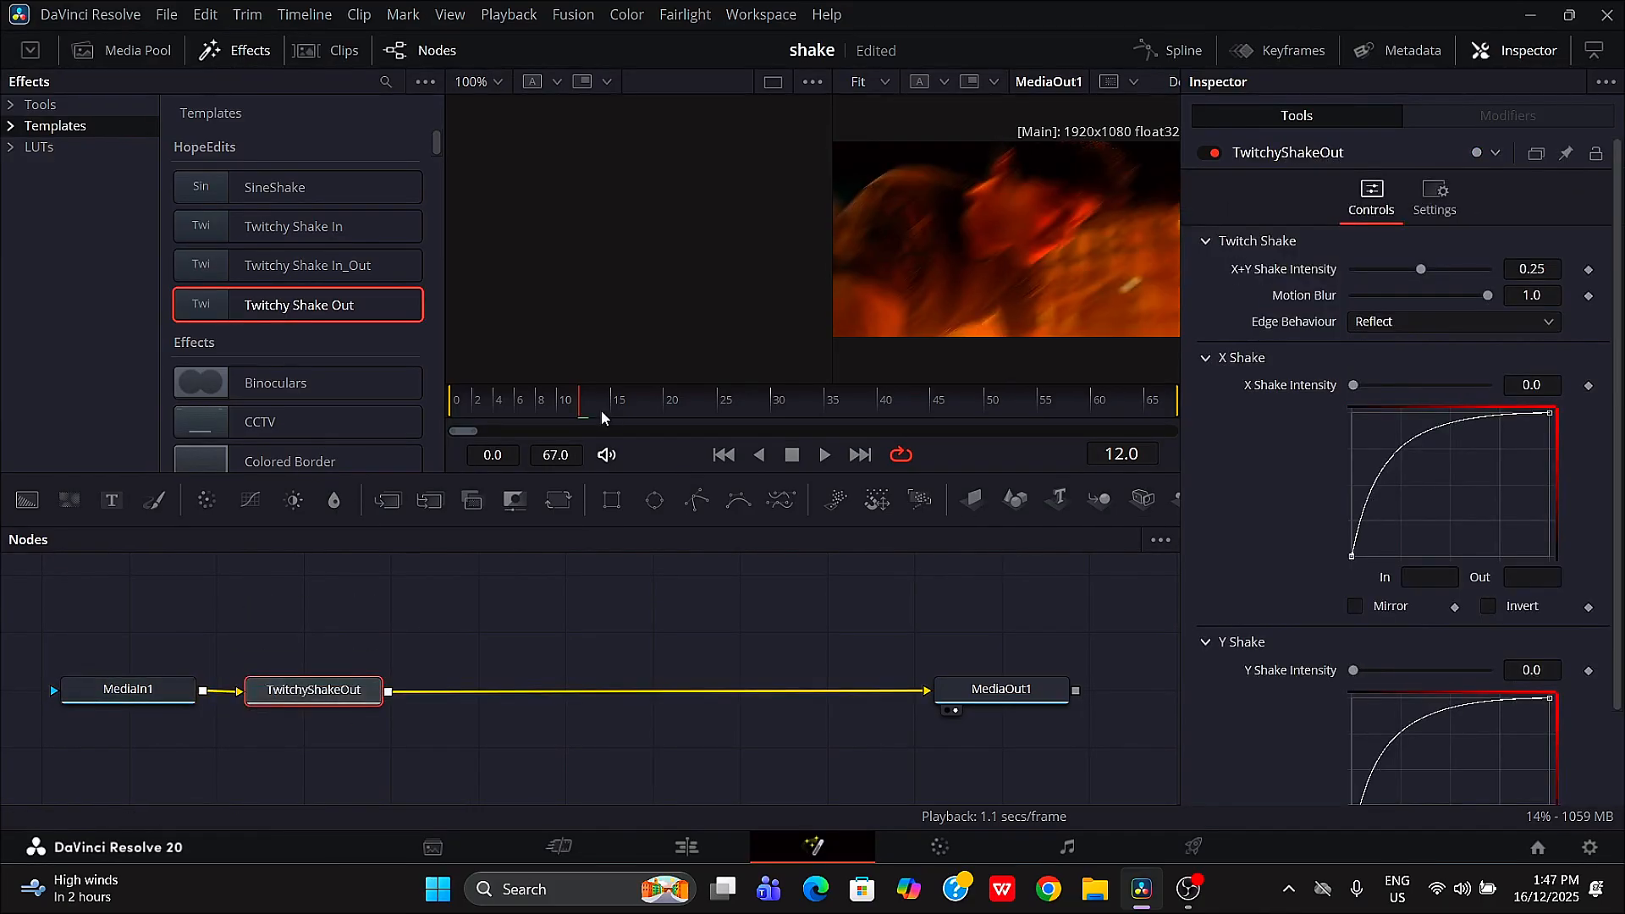
Step: Preview the shake, and keyframe TwitchyShakeOut's X+Y Shake Intensity from 0.25 at frame 0 to 0.0039 at frame 34
{"action": "left_click_drag", "start_coordinate": [601, 412], "coordinate": [432, 439]}
{"action": "key", "text": "space"}
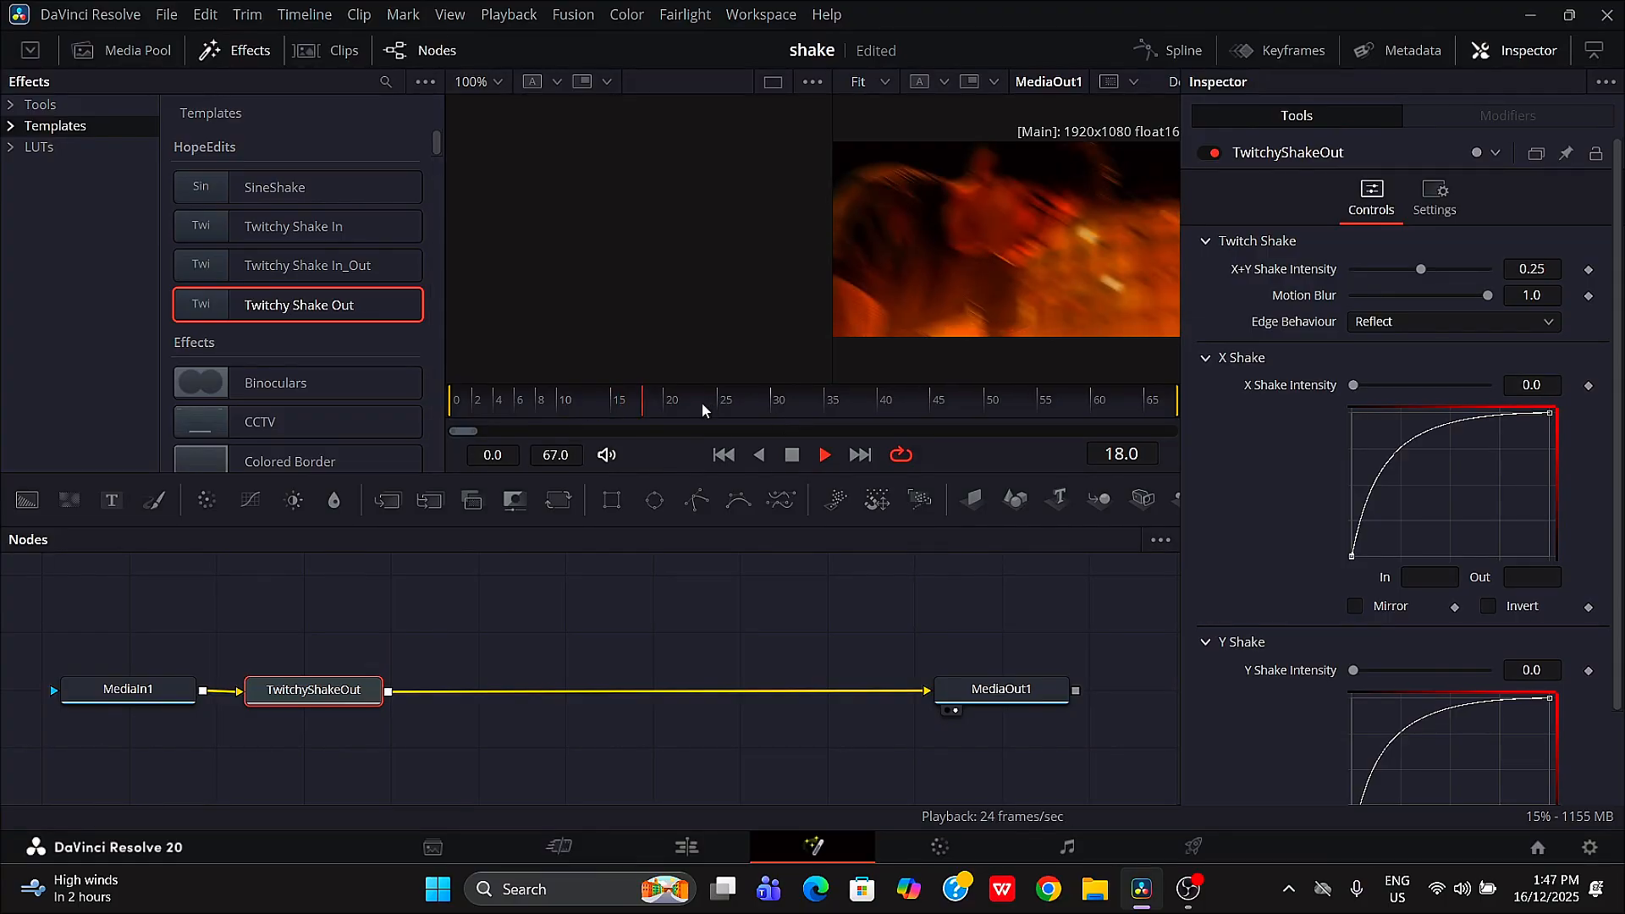
{"action": "left_click_drag", "start_coordinate": [702, 402], "coordinate": [558, 419]}
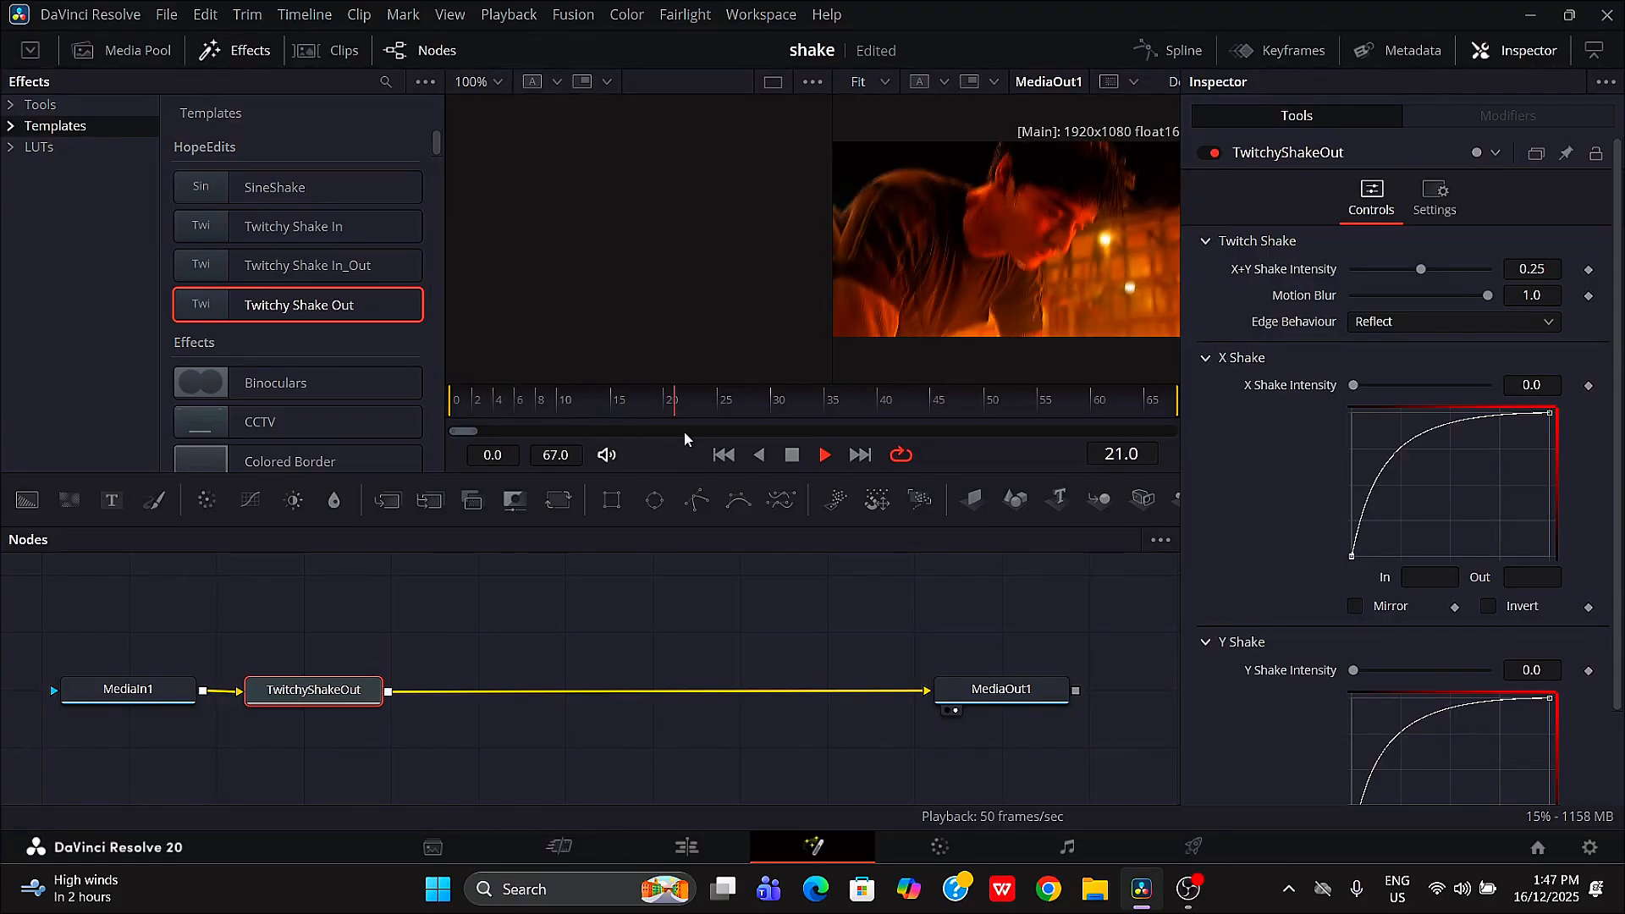
{"action": "key", "text": "space"}
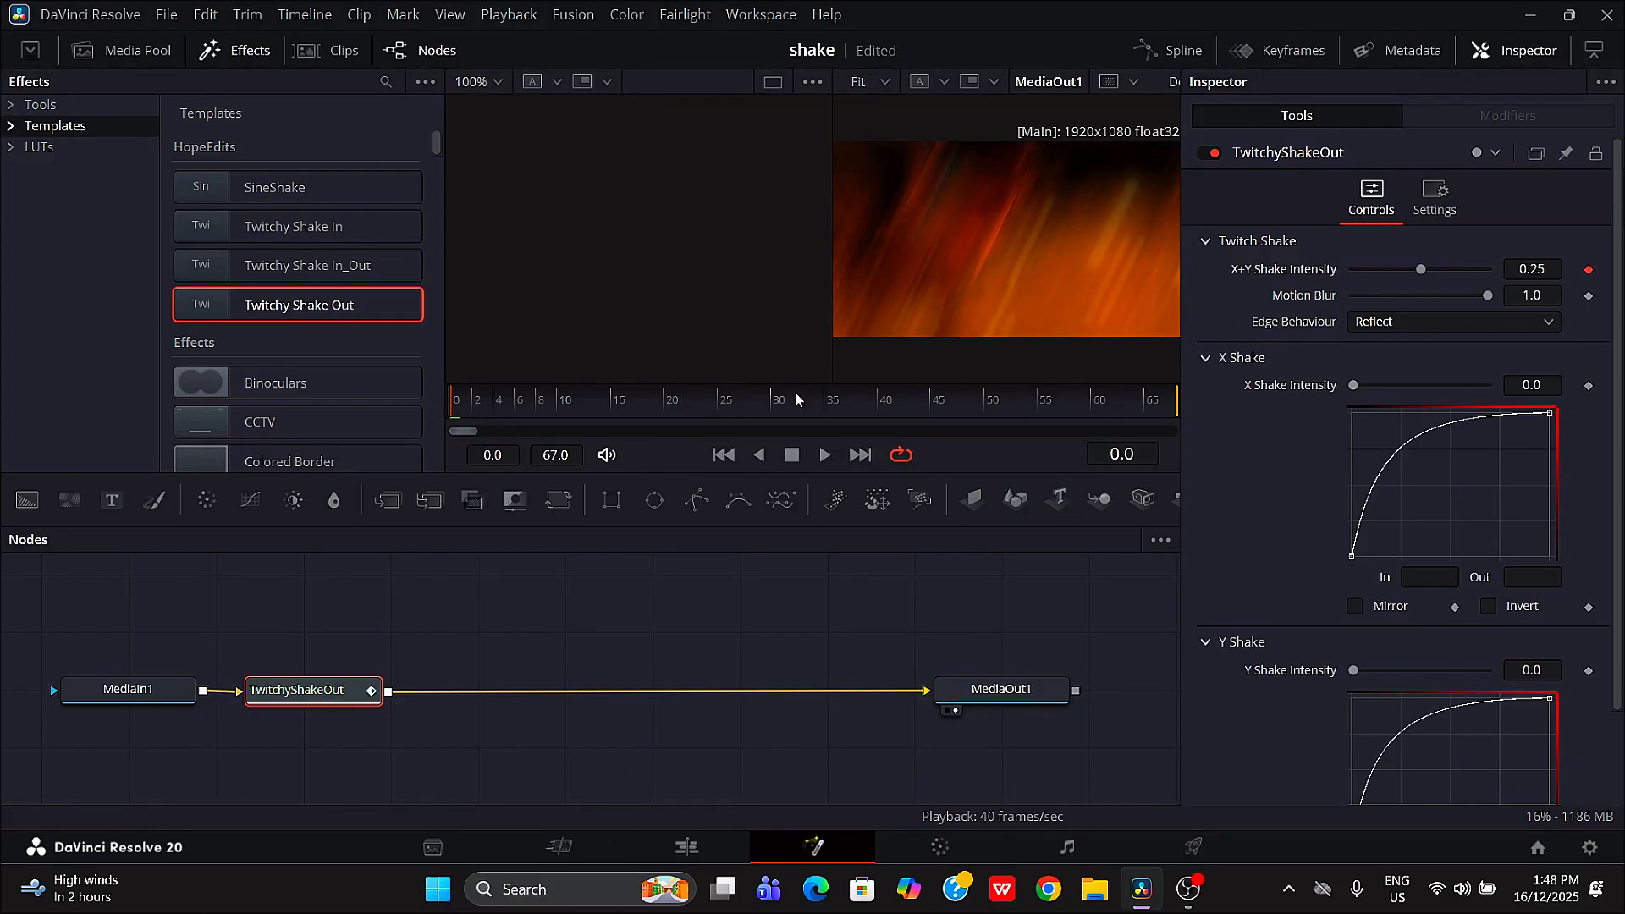
{"action": "left_click_drag", "start_coordinate": [778, 399], "coordinate": [818, 399]}
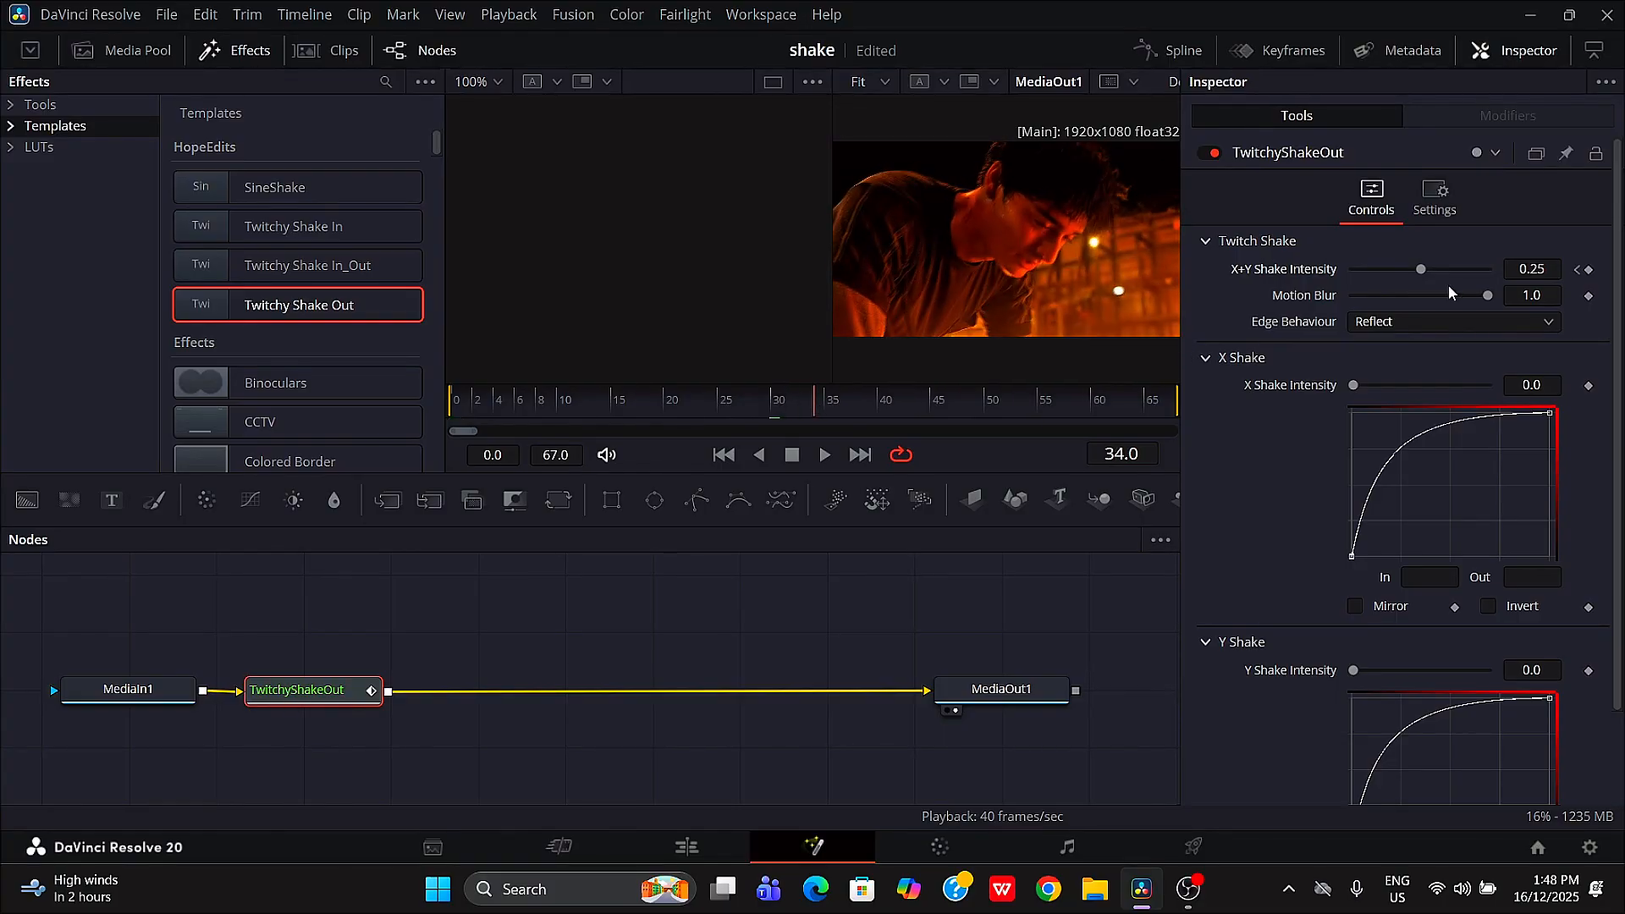
{"action": "left_click_drag", "start_coordinate": [1420, 266], "coordinate": [1349, 279]}
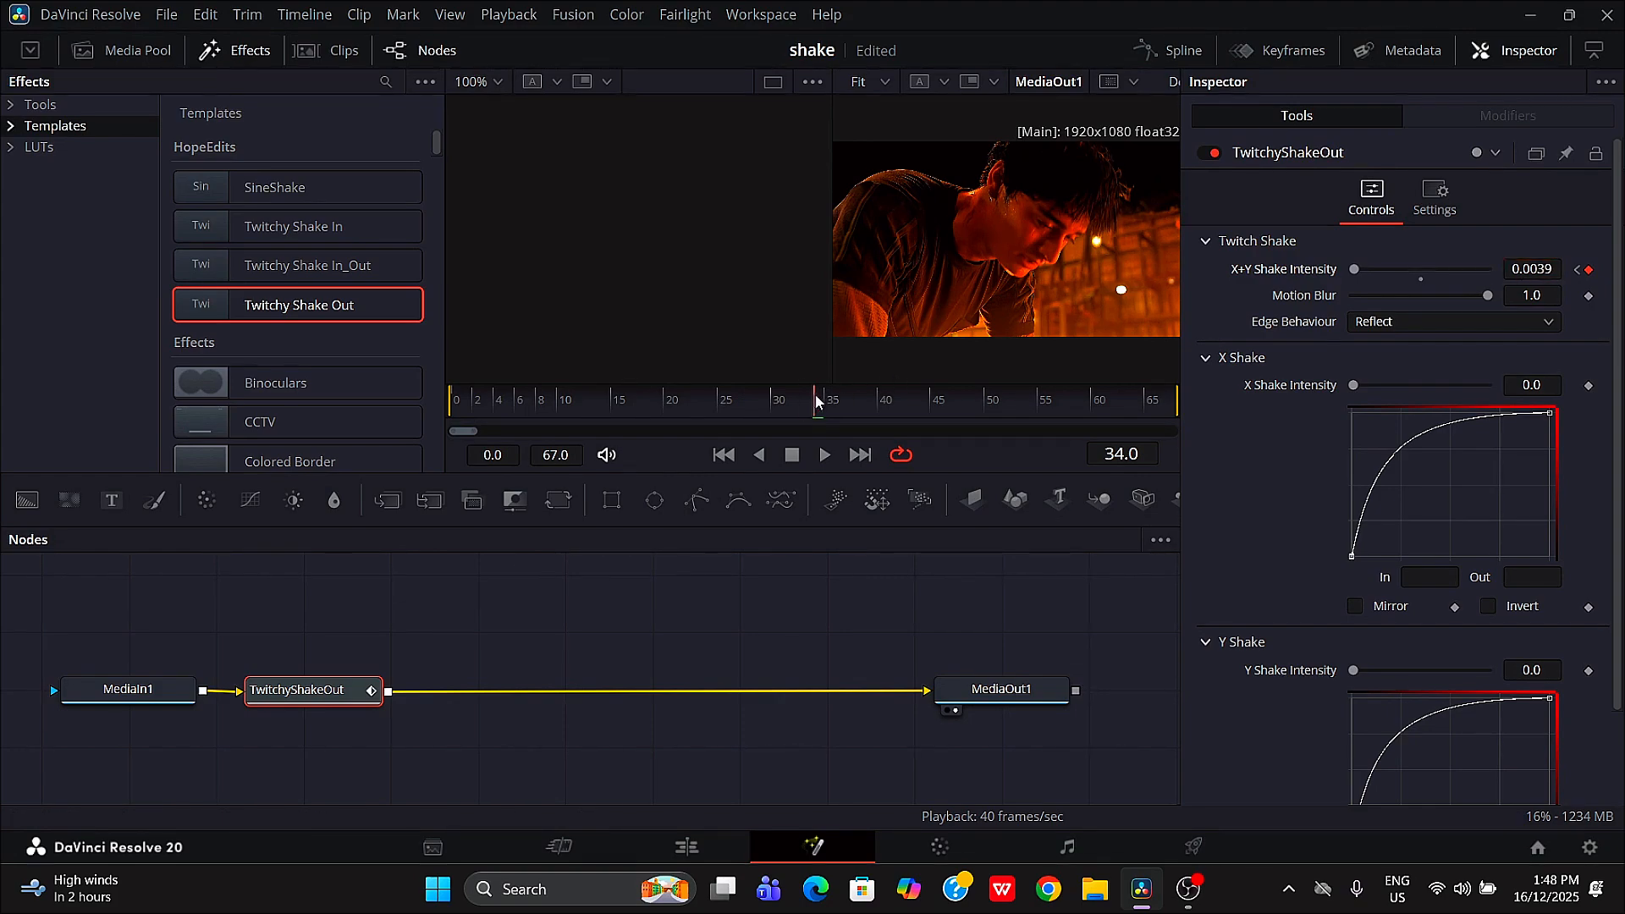
Step: Display TwitchyShakeOut's X+Y Shake Intensity spline, smooth its keyframes and bend both handles into a fast-falling ease-out curve
{"action": "left_click_drag", "start_coordinate": [818, 400], "coordinate": [753, 415]}
{"action": "left_click", "coordinate": [1176, 51]}
{"action": "scroll", "coordinate": [694, 660], "scroll_direction": "up", "scroll_amount": 2}
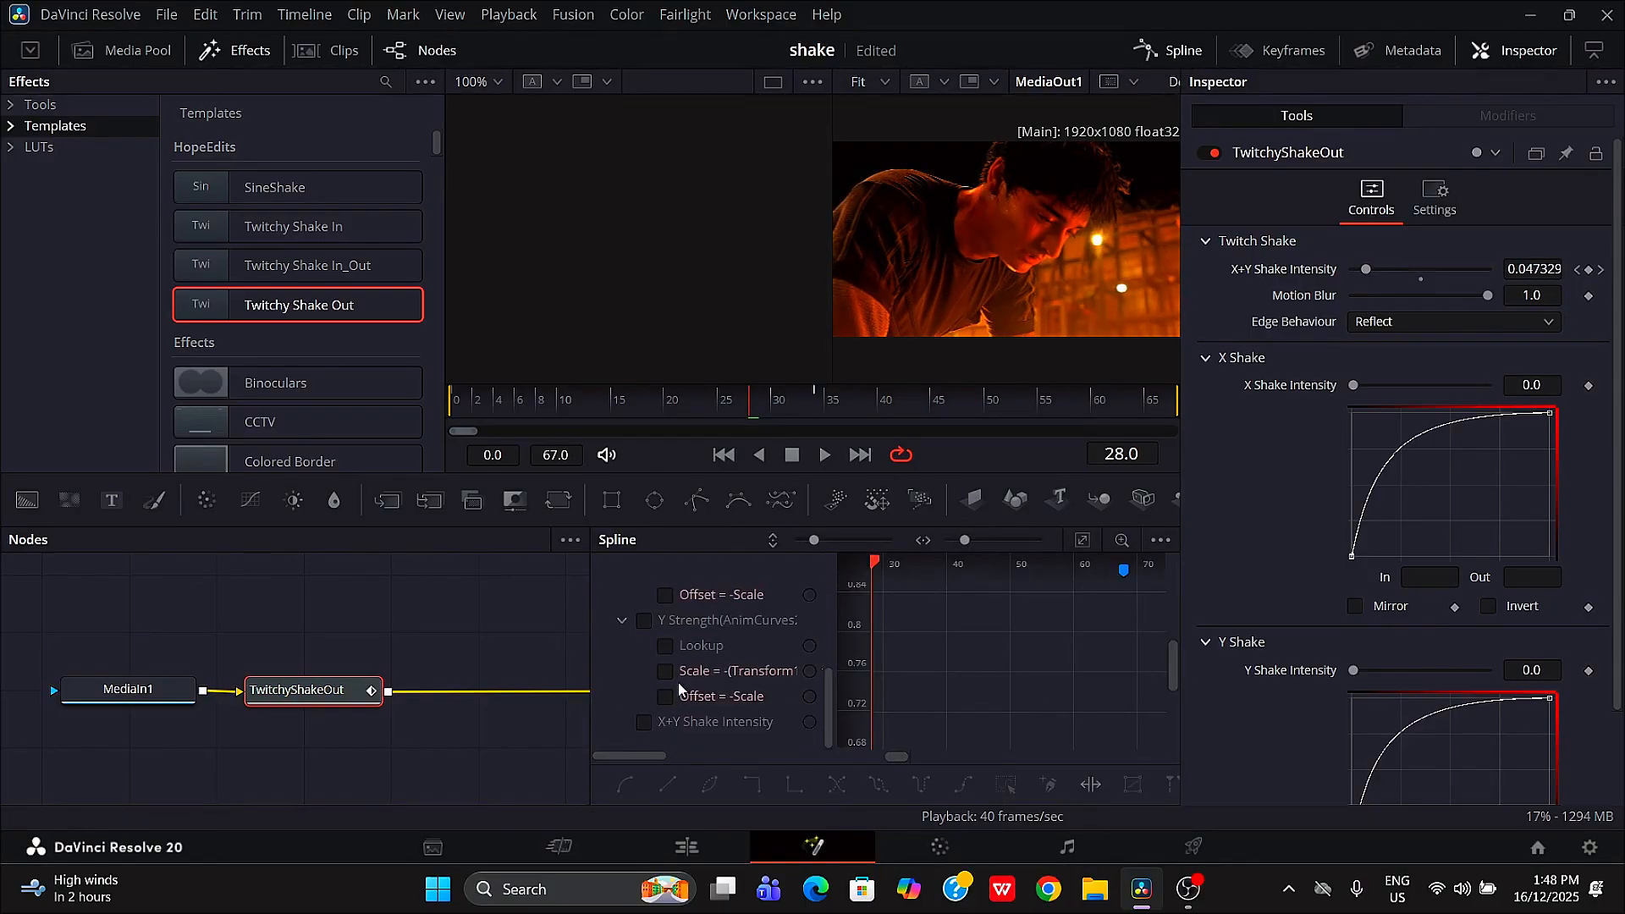
{"action": "left_click", "coordinate": [646, 721]}
{"action": "left_click", "coordinate": [1083, 540]}
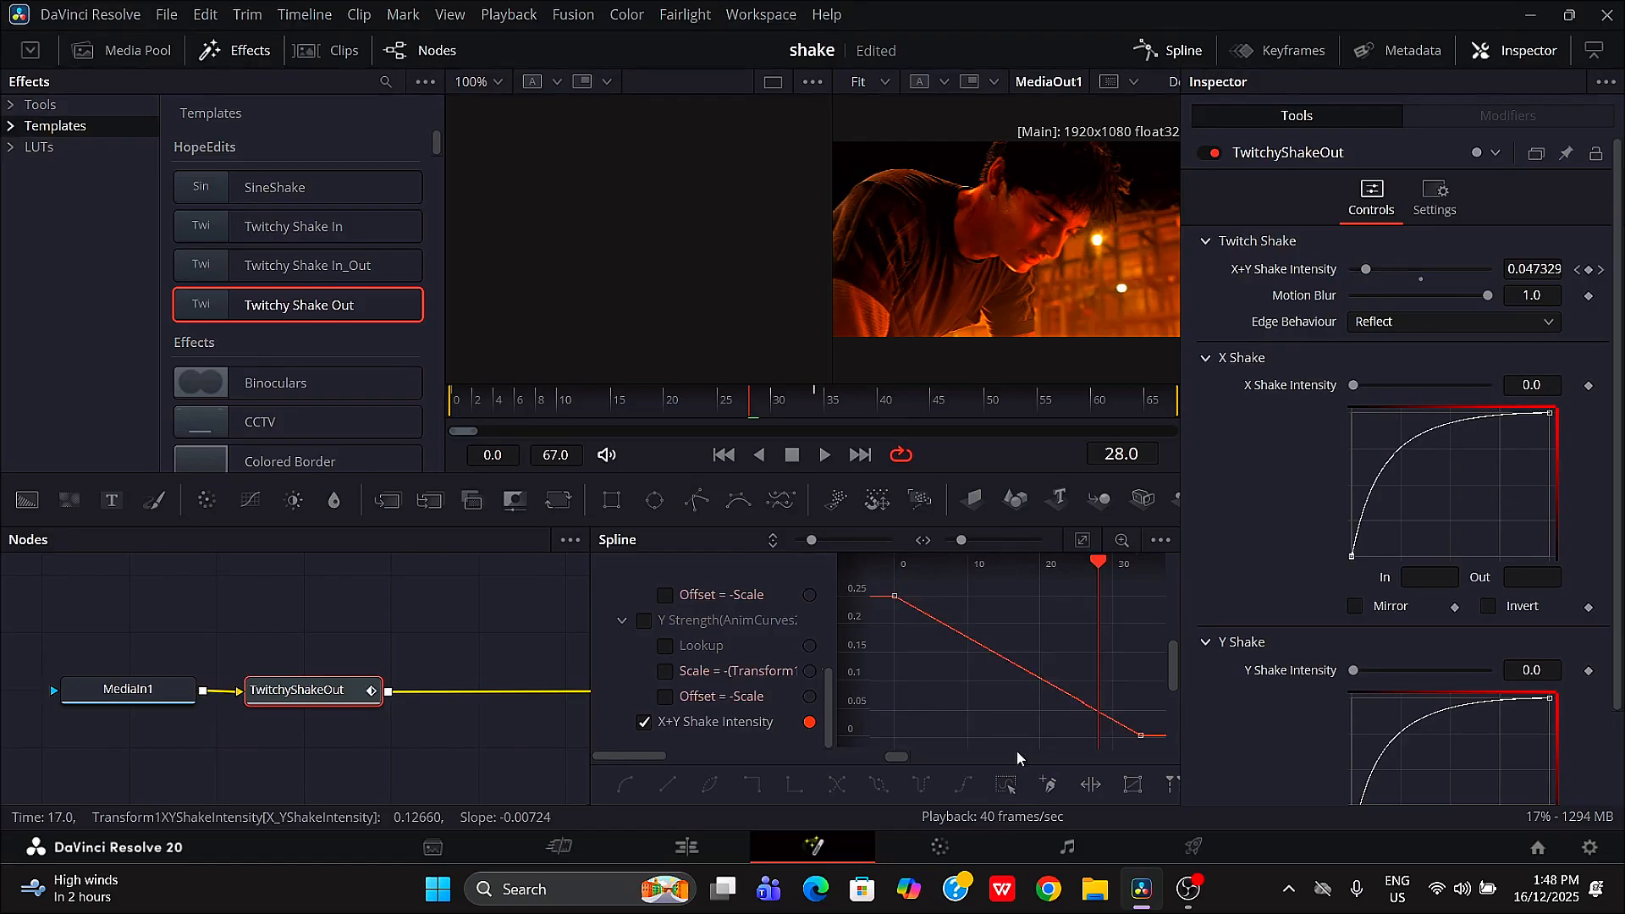
{"action": "left_click", "coordinate": [1004, 785]}
{"action": "key", "text": "shift+s"}
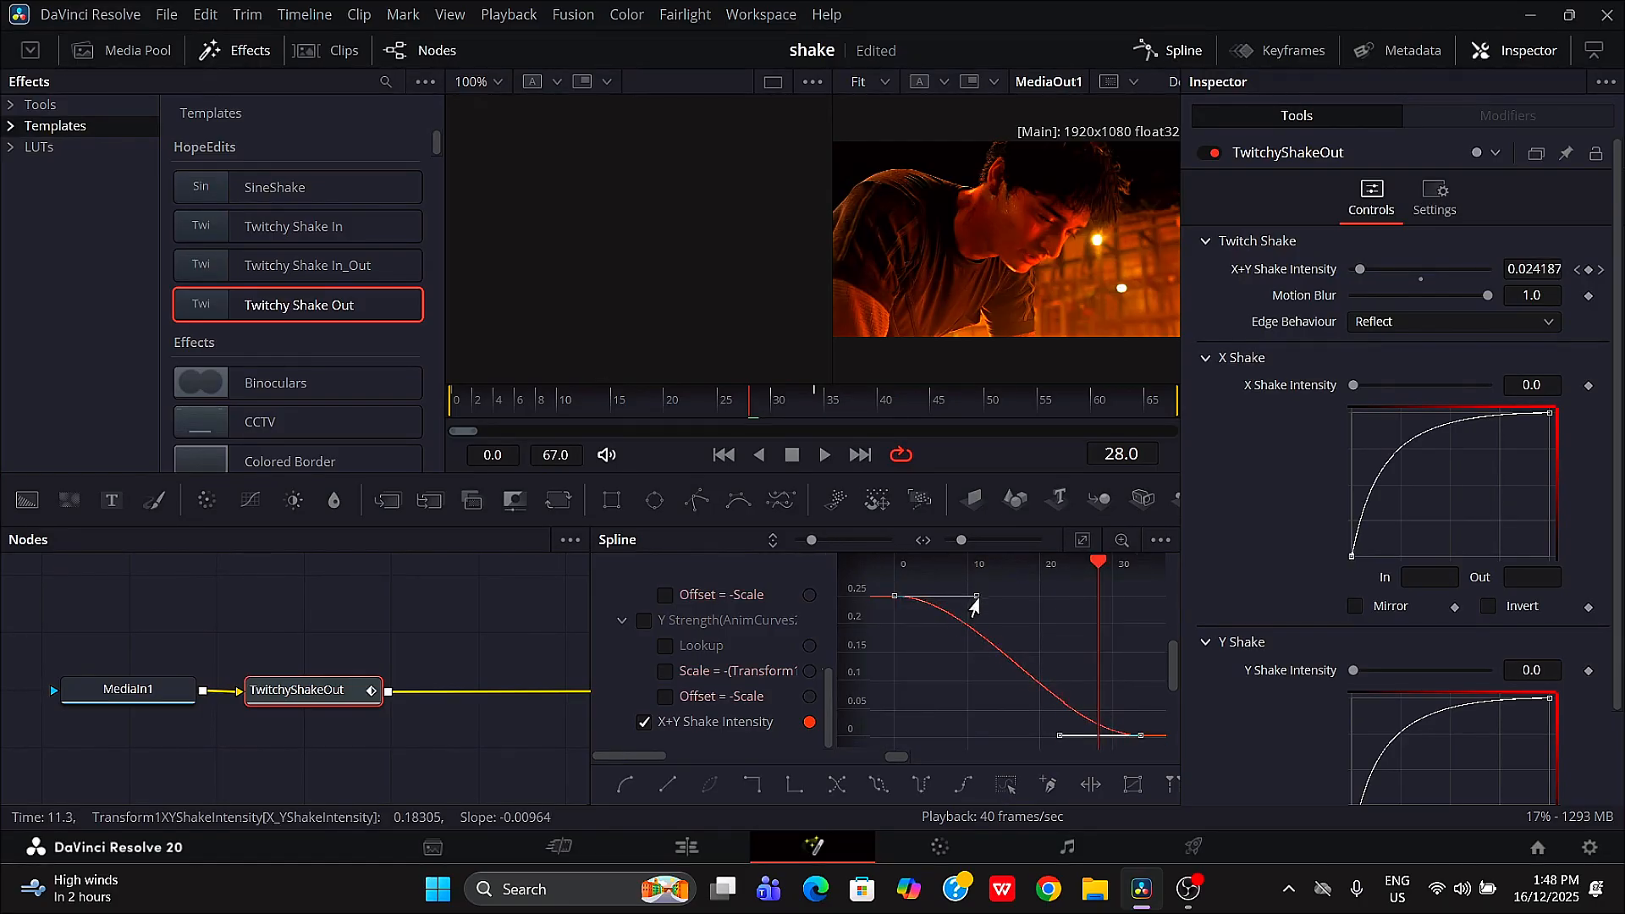
{"action": "left_click_drag", "start_coordinate": [975, 601], "coordinate": [949, 689]}
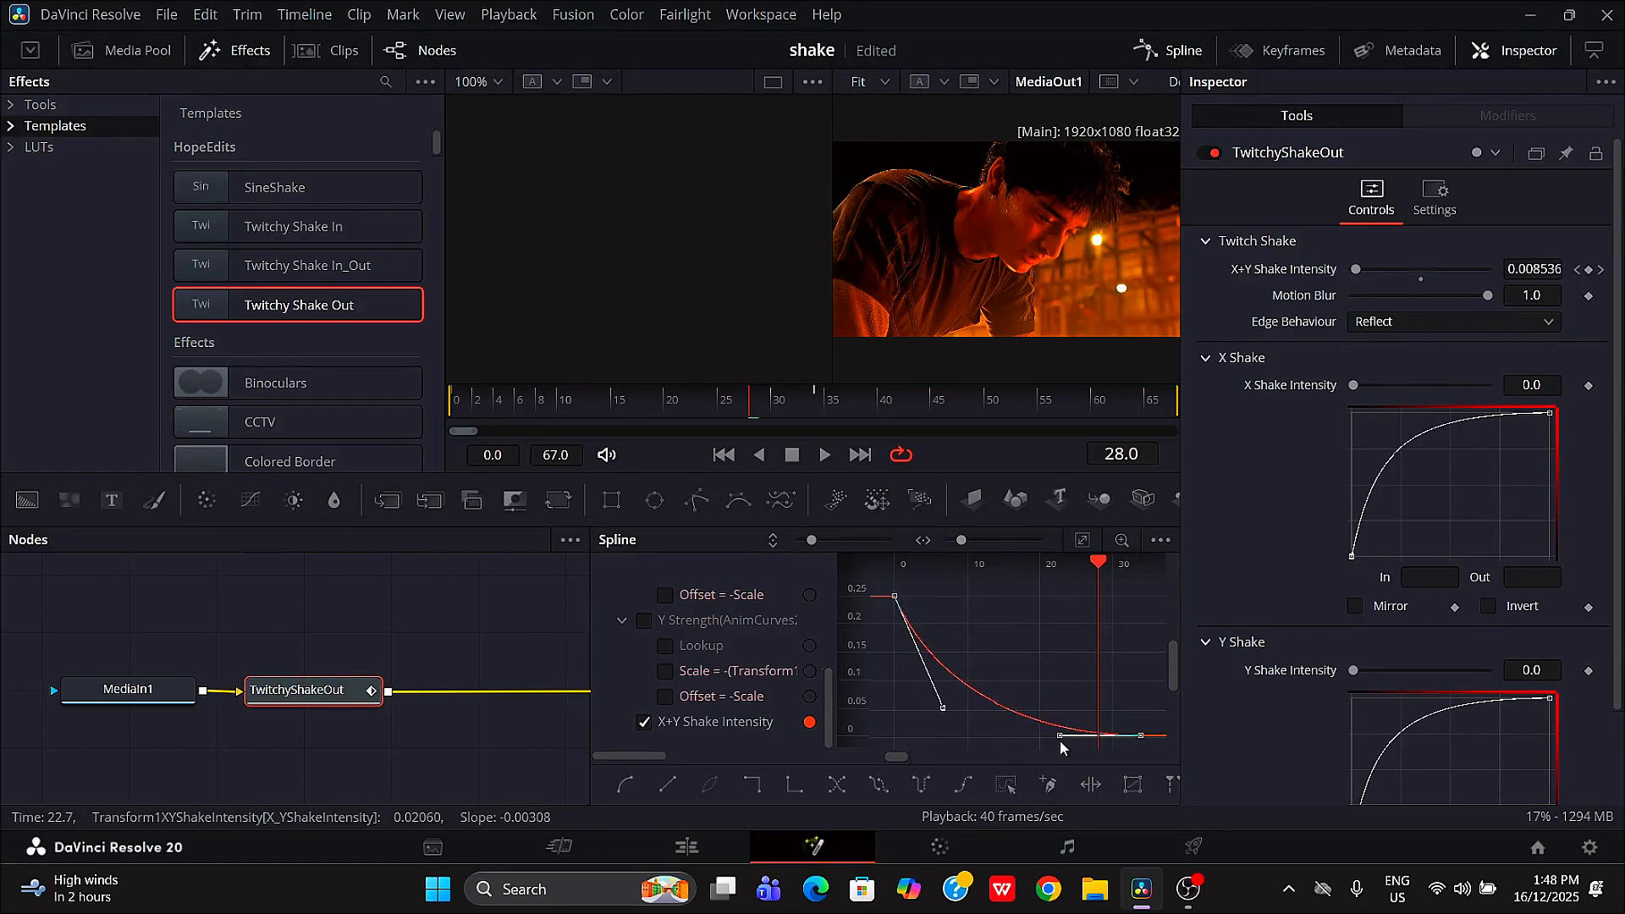
{"action": "left_click_drag", "start_coordinate": [1057, 743], "coordinate": [1004, 741]}
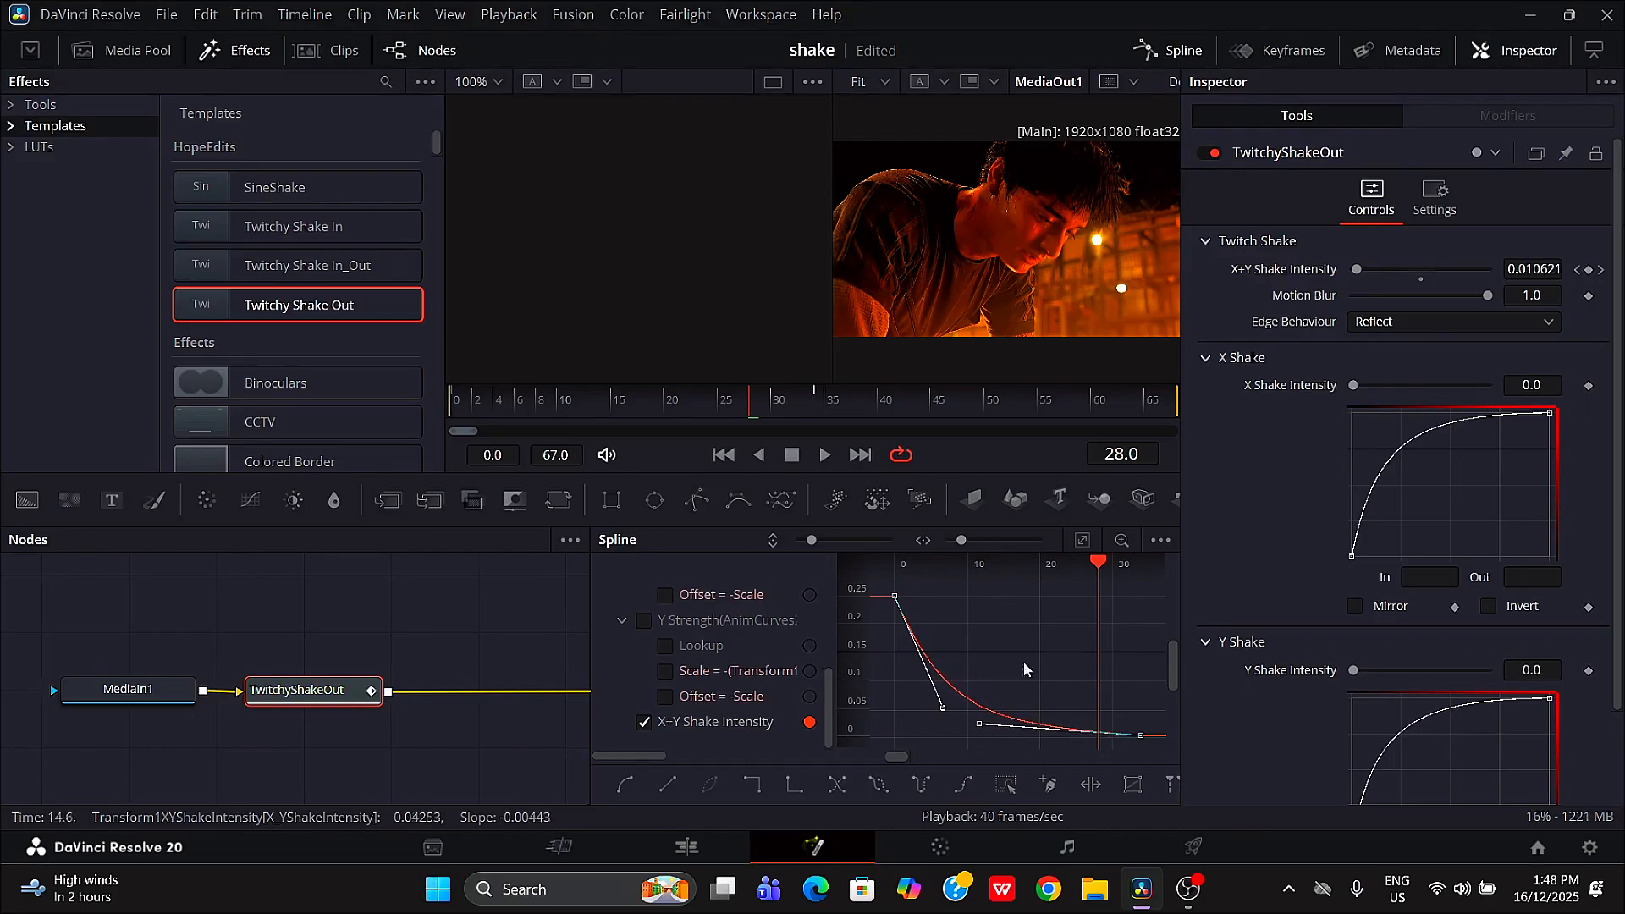
Step: Steepen the start of TwitchyShakeOut's intensity curve to a nearly vertical drop and play back the shake
{"action": "left_click", "coordinate": [1171, 54]}
{"action": "left_click_drag", "start_coordinate": [778, 400], "coordinate": [751, 439]}
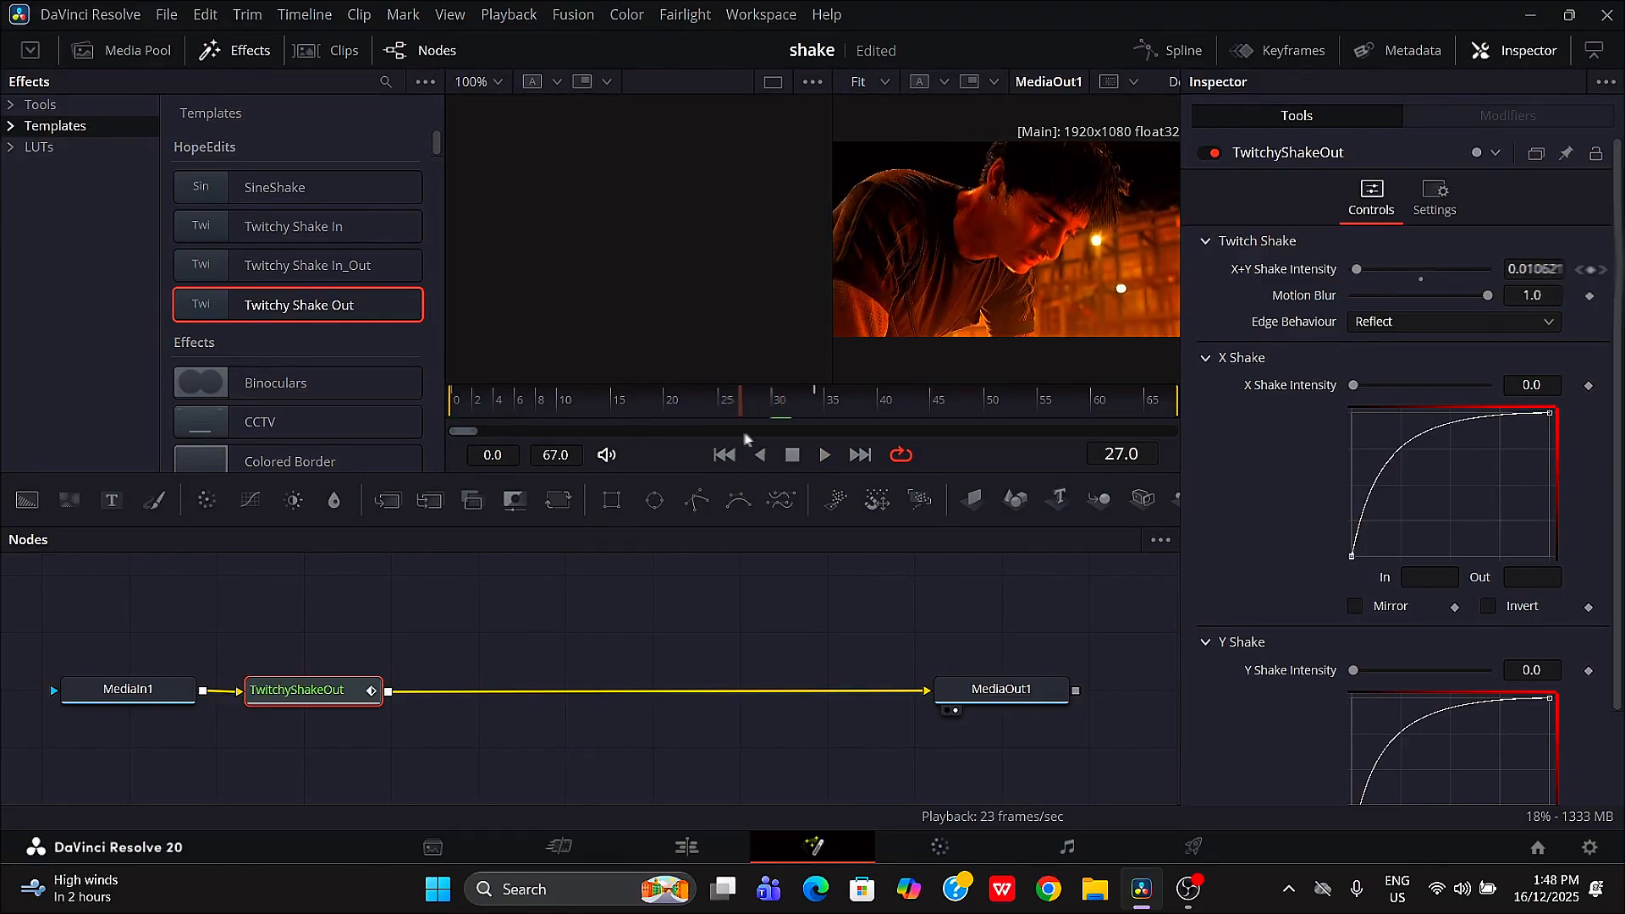
{"action": "left_click", "coordinate": [1144, 52]}
{"action": "left_click_drag", "start_coordinate": [940, 713], "coordinate": [898, 739]}
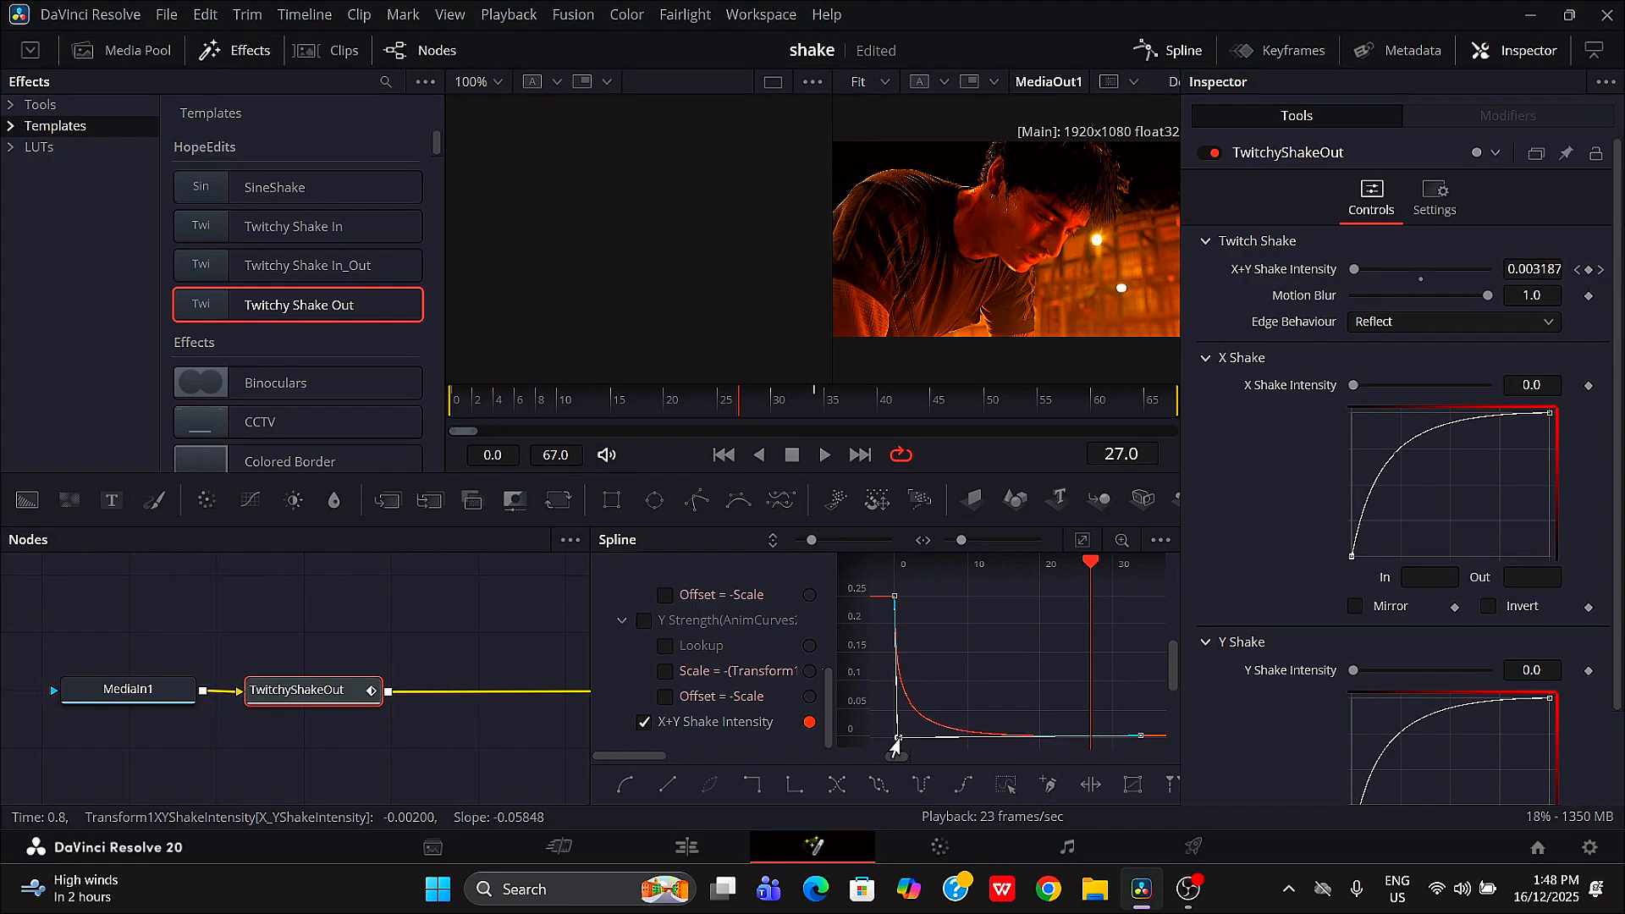
{"action": "left_click", "coordinate": [1145, 52]}
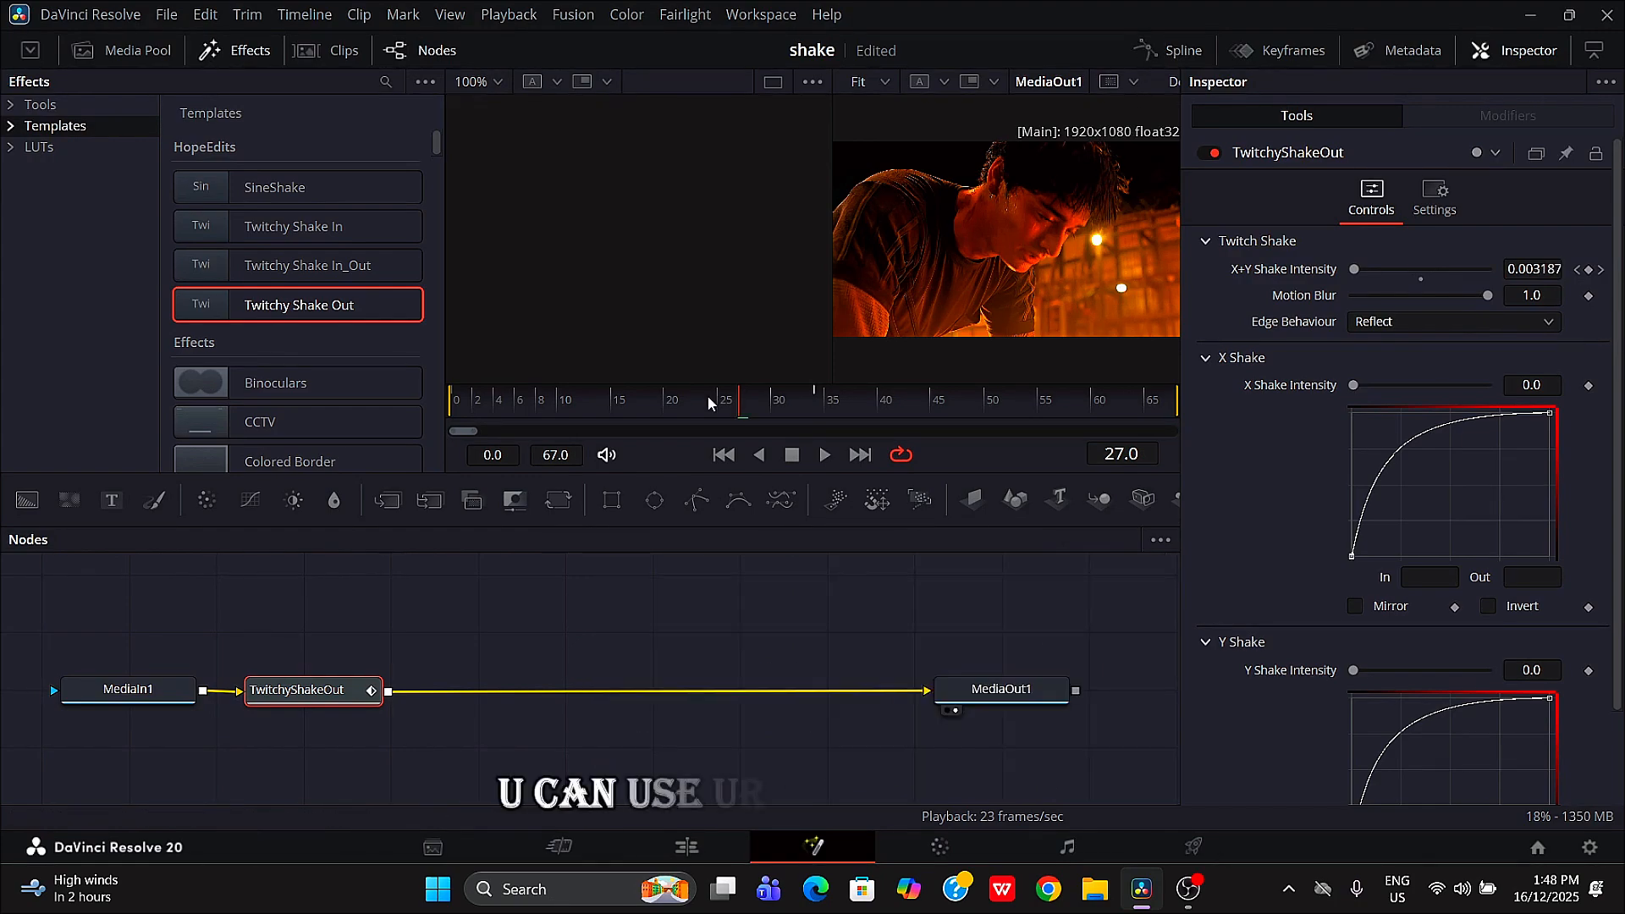
{"action": "key", "text": "space"}
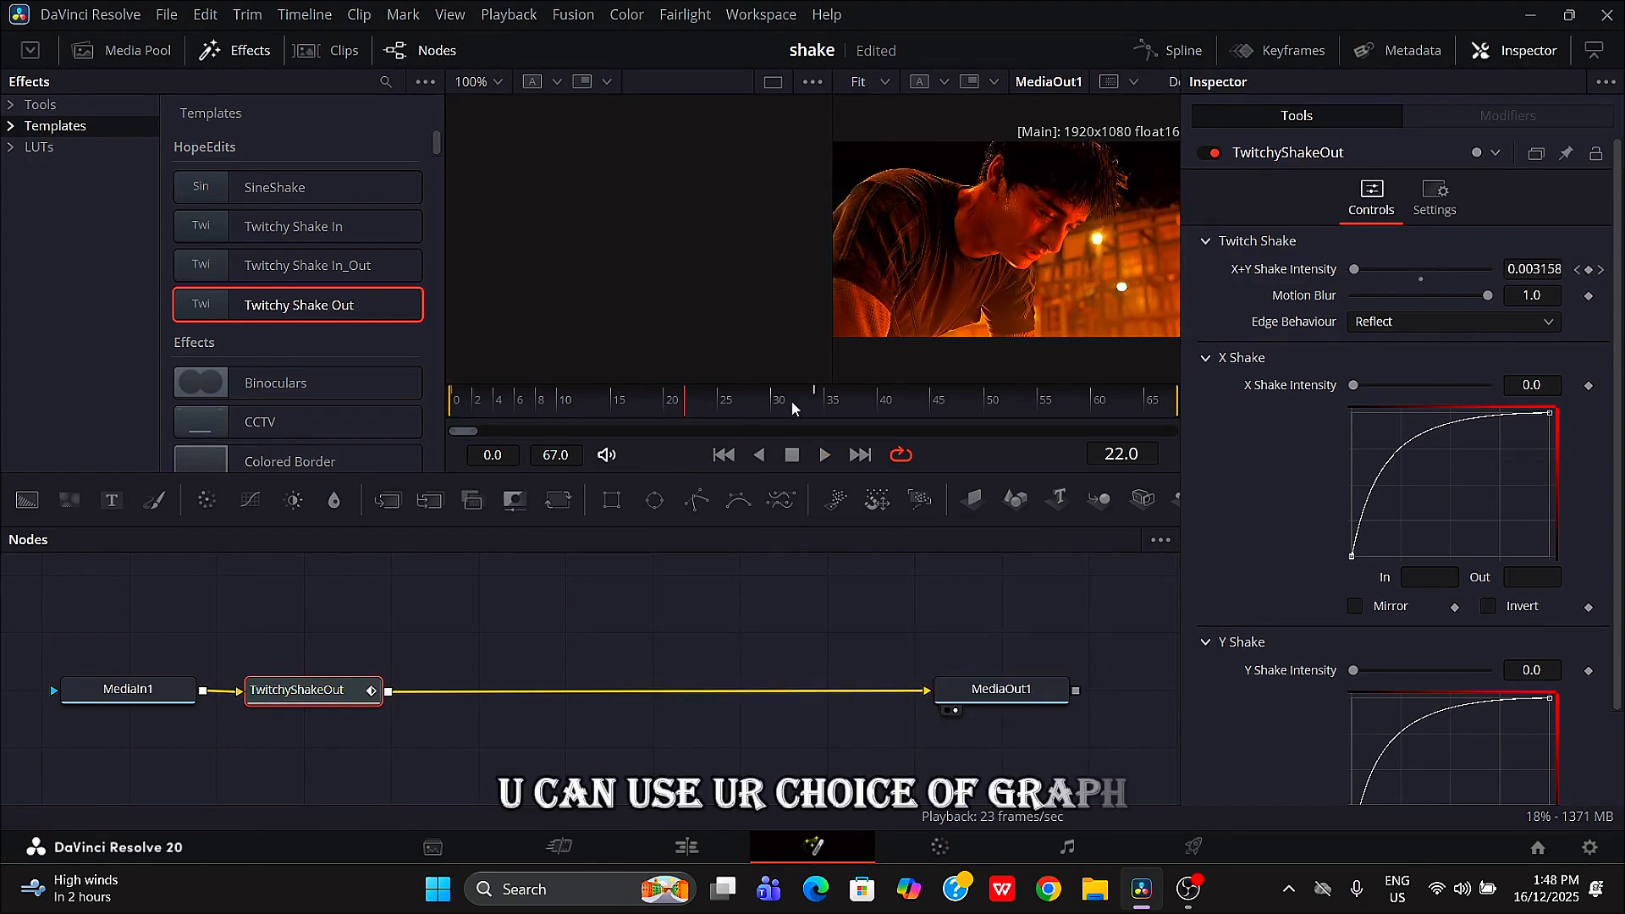
{"action": "left_click_drag", "start_coordinate": [794, 407], "coordinate": [431, 453]}
{"action": "key", "text": "space"}
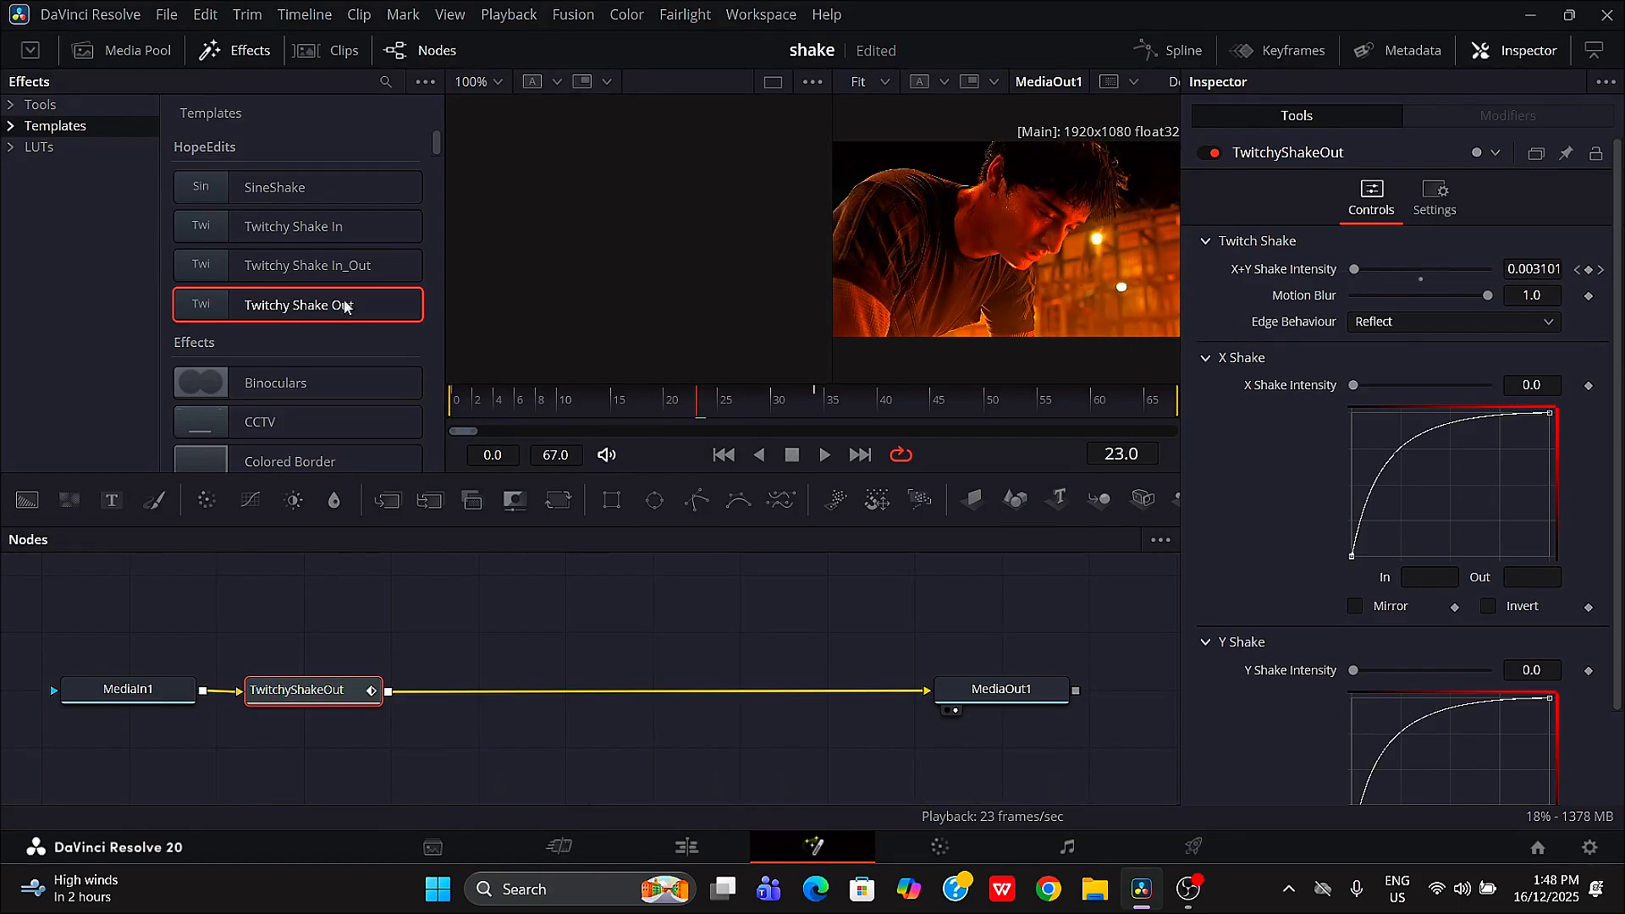
Step: Insert the Twitchy Shake In template between TwitchyShakeOut and MediaOut1, and move the playhead to frame 38
{"action": "left_click_drag", "start_coordinate": [292, 226], "coordinate": [611, 688]}
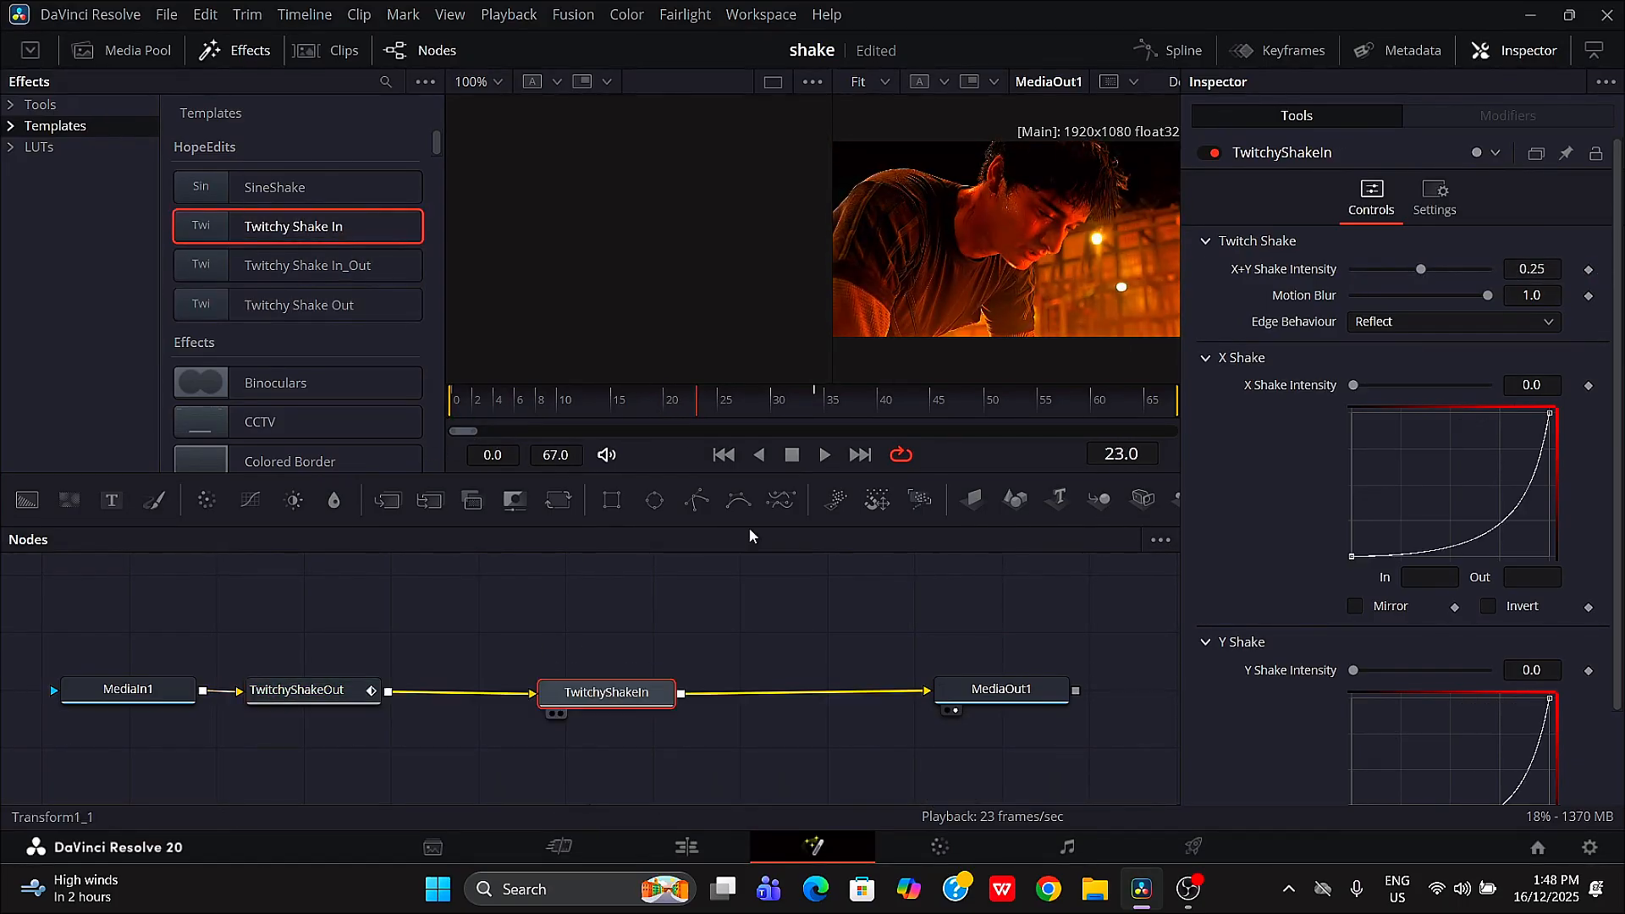
{"action": "left_click", "coordinate": [673, 405]}
{"action": "left_click_drag", "start_coordinate": [682, 428], "coordinate": [950, 423]}
{"action": "left_click", "coordinate": [863, 432]}
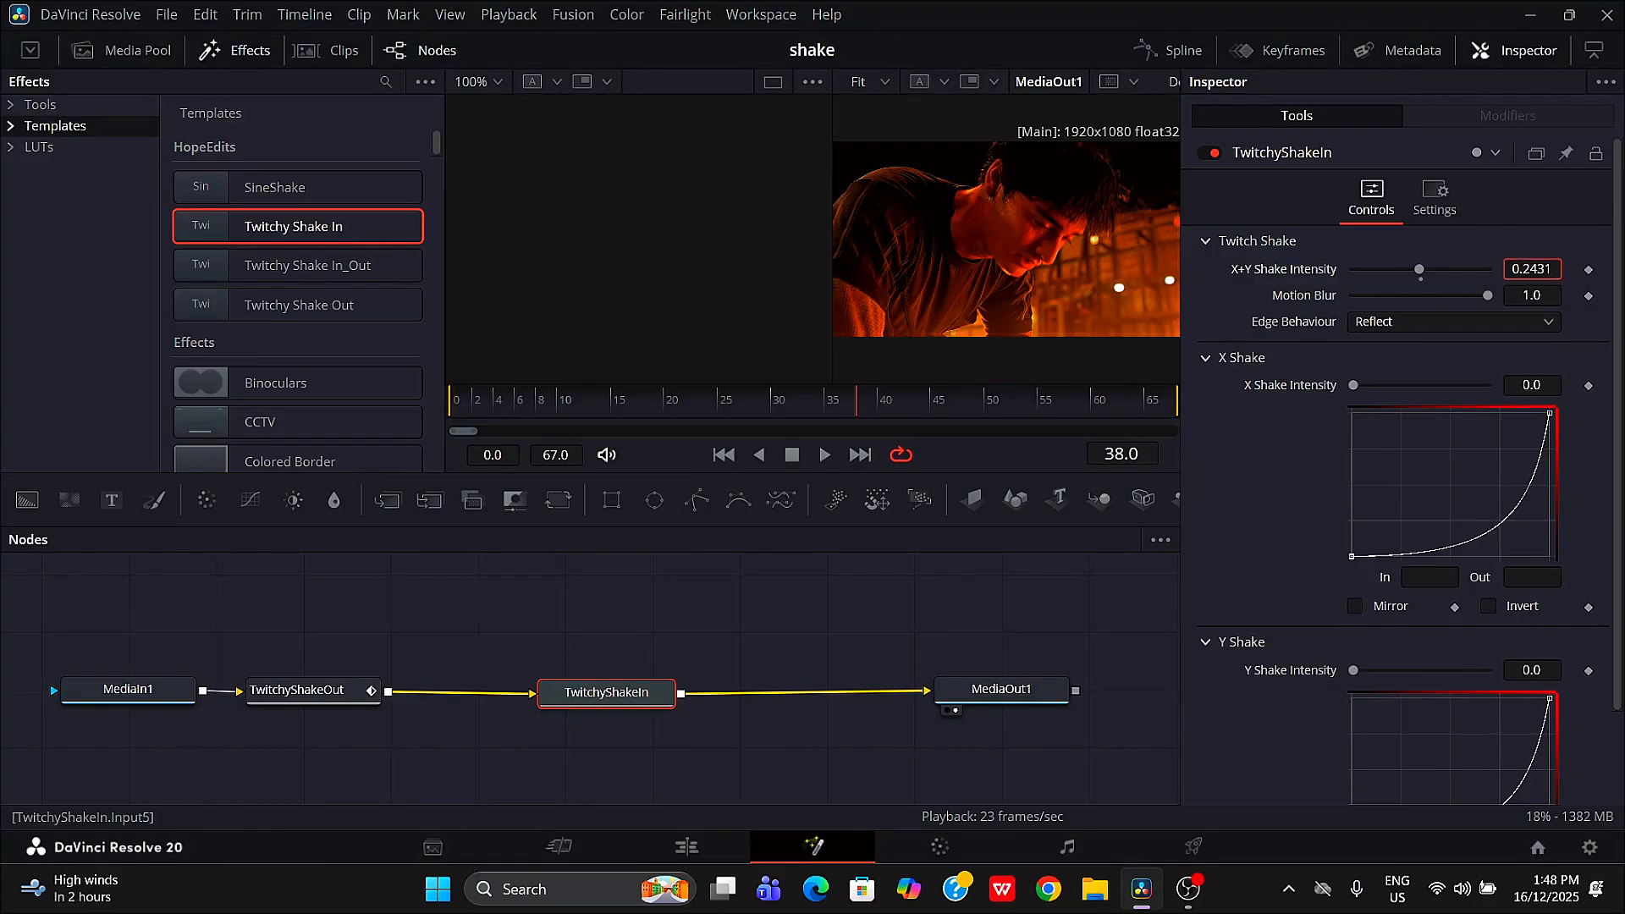
Step: Keyframe TwitchyShakeIn's X+Y Shake Intensity from 0.0123 at frame 50 to about 0.24 near the clip's last frame
{"action": "left_click_drag", "start_coordinate": [1420, 270], "coordinate": [1352, 271]}
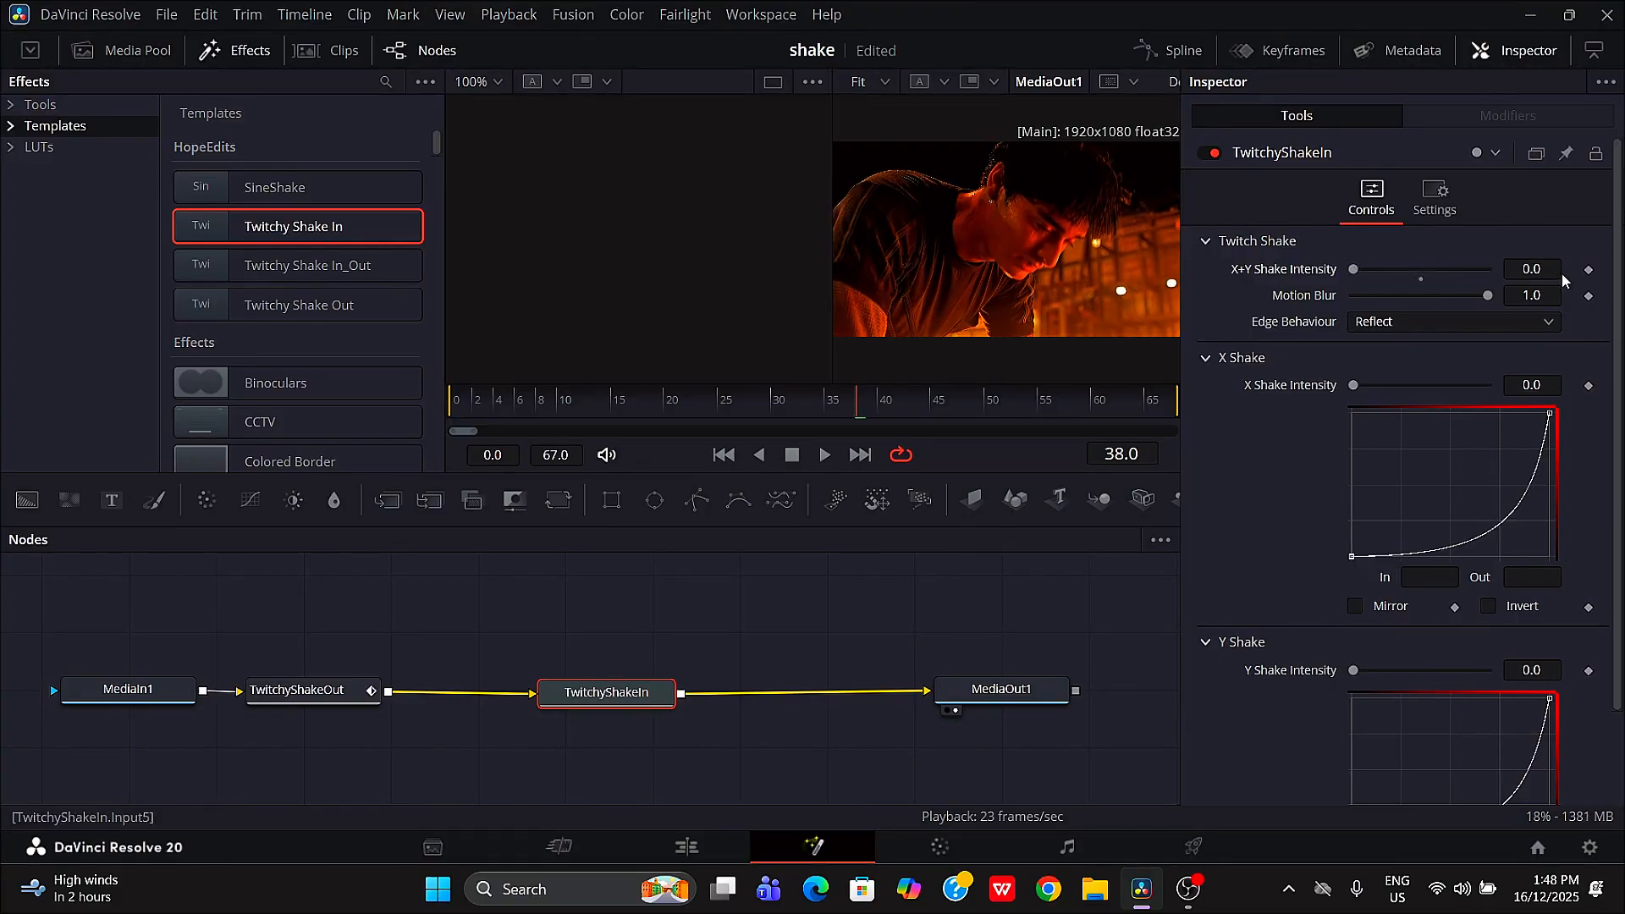
{"action": "left_click_drag", "start_coordinate": [1532, 269], "coordinate": [1534, 269]}
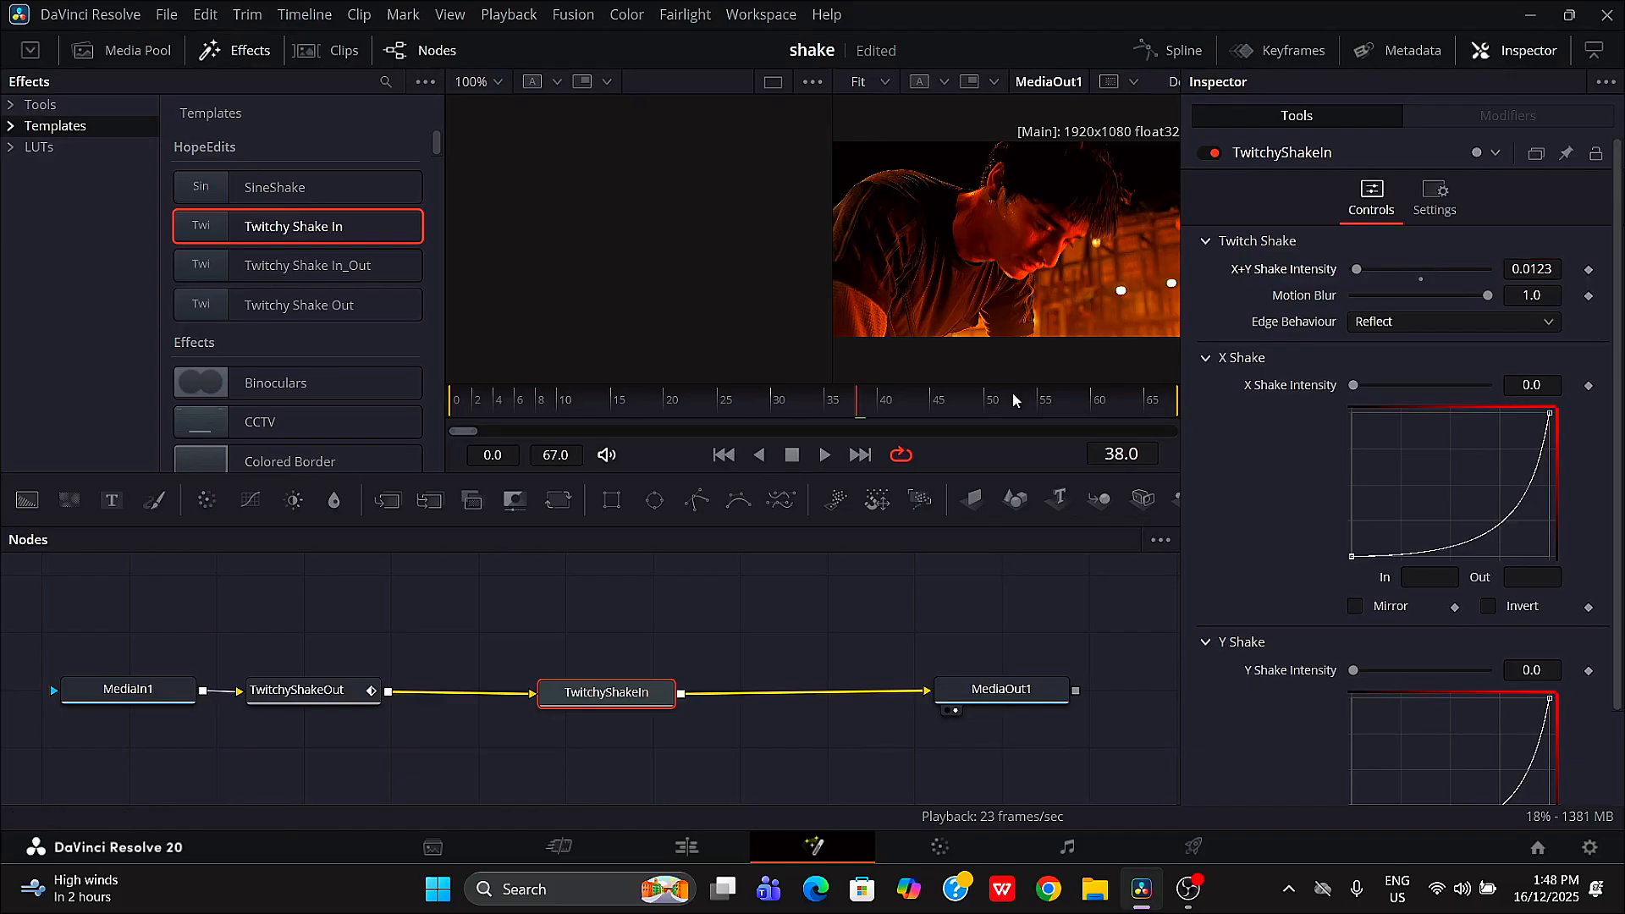
{"action": "left_click_drag", "start_coordinate": [934, 413], "coordinate": [995, 408]}
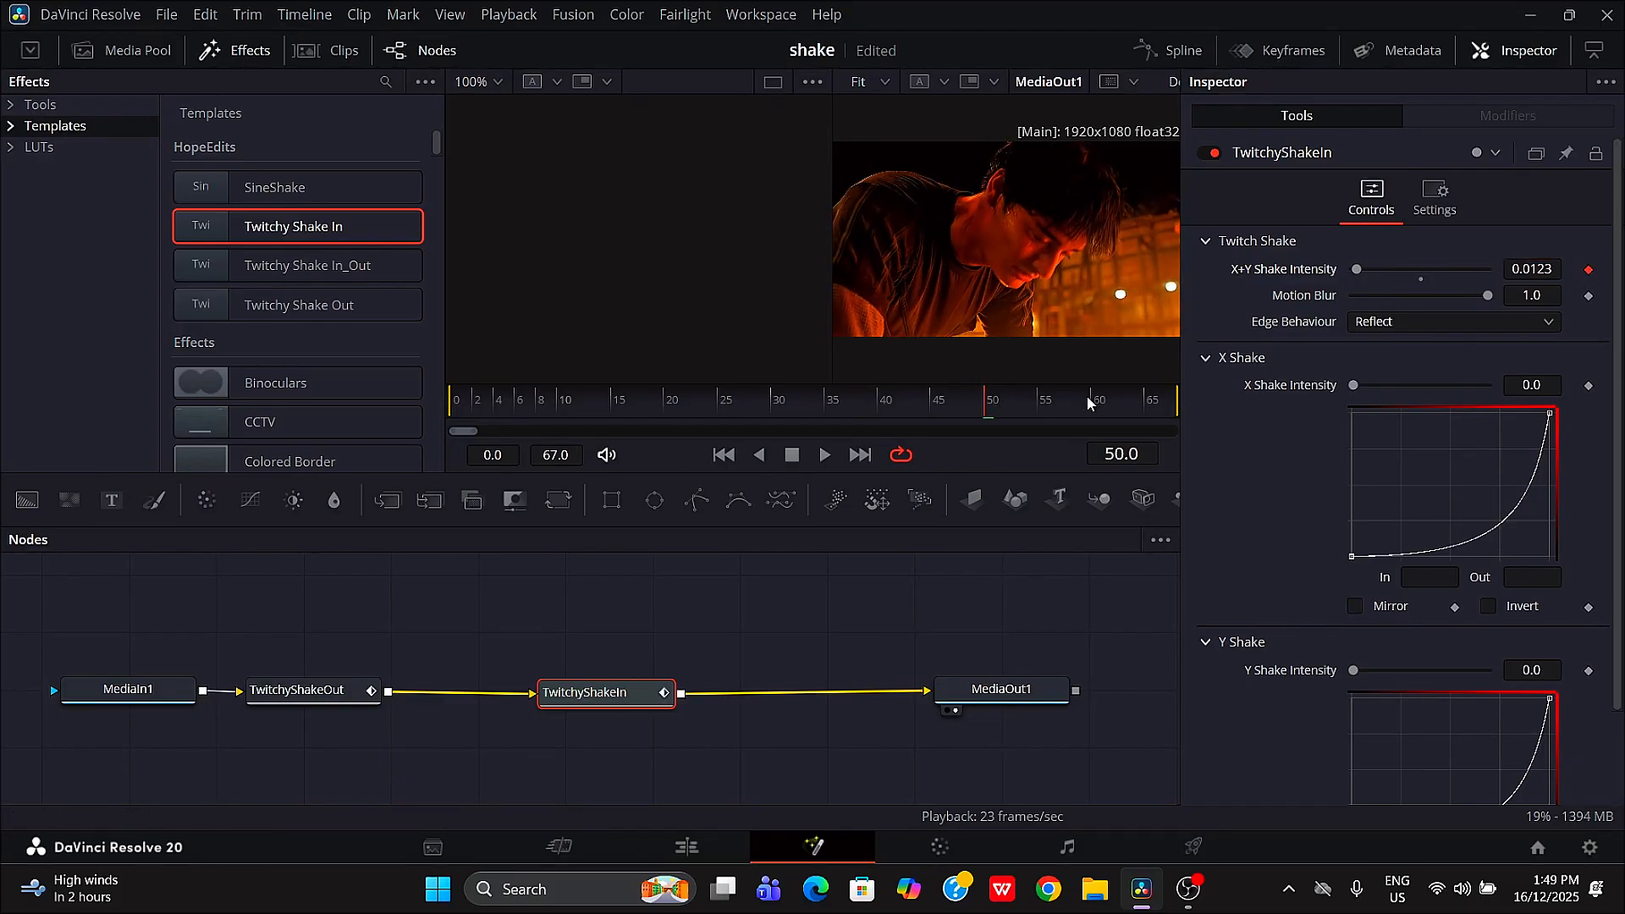
{"action": "left_click_drag", "start_coordinate": [1089, 403], "coordinate": [1172, 396]}
{"action": "left_click_drag", "start_coordinate": [1359, 269], "coordinate": [1418, 271]}
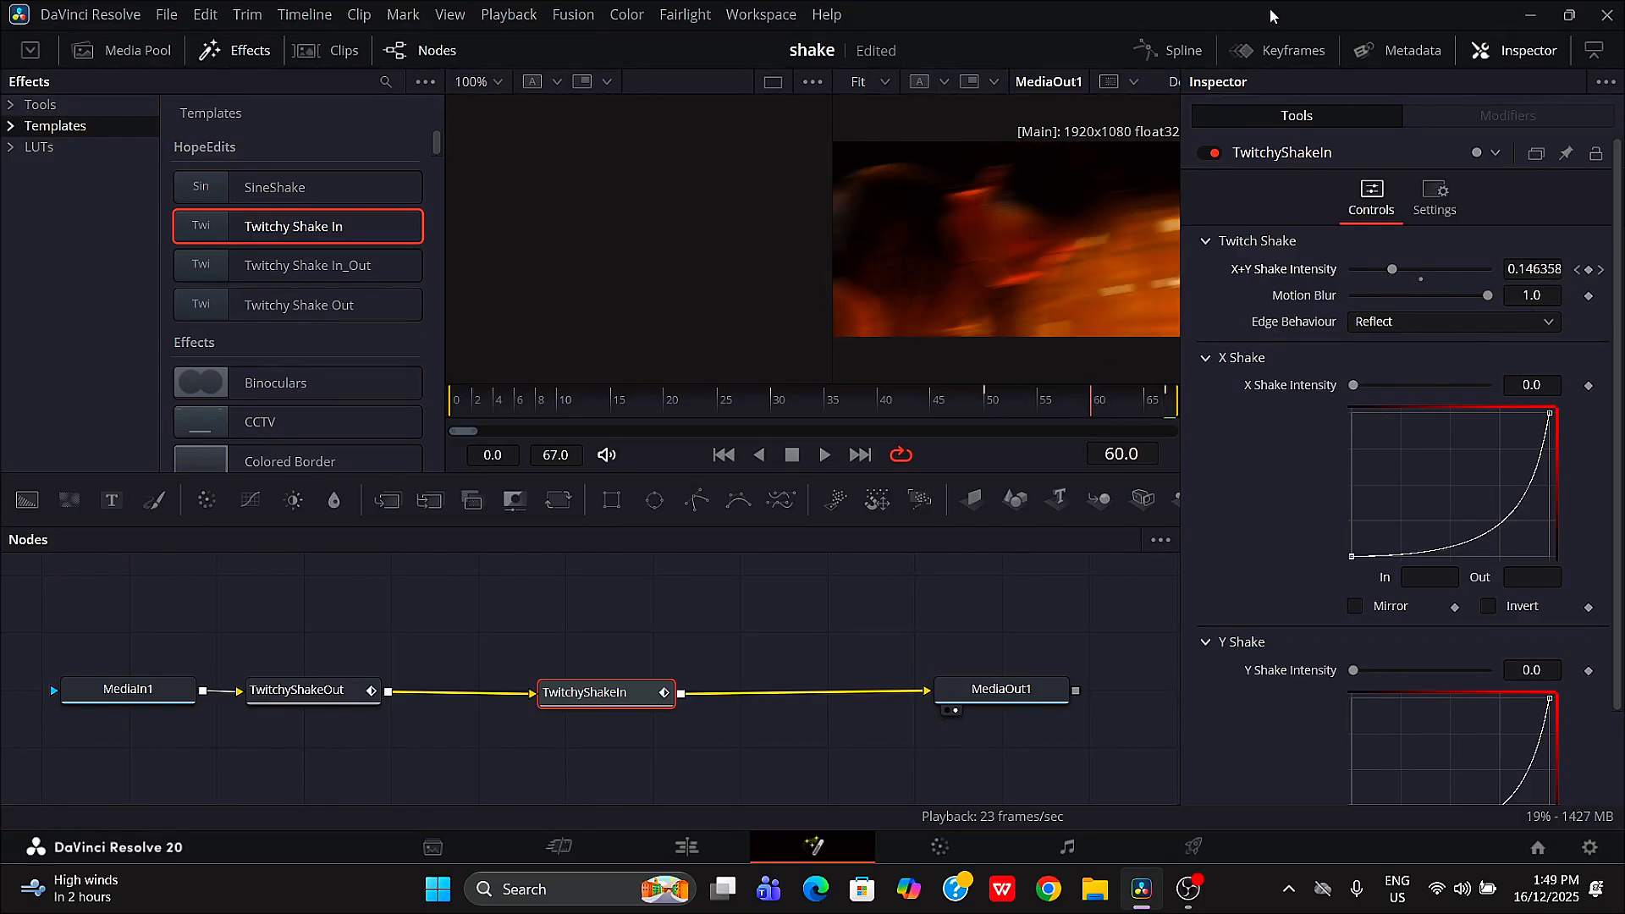
Step: Hide TwitchyShakeOut's splines, smooth TwitchyShakeIn's intensity keyframes and bend both handles into a curve that rises steeply at the end
{"action": "left_click", "coordinate": [1148, 55]}
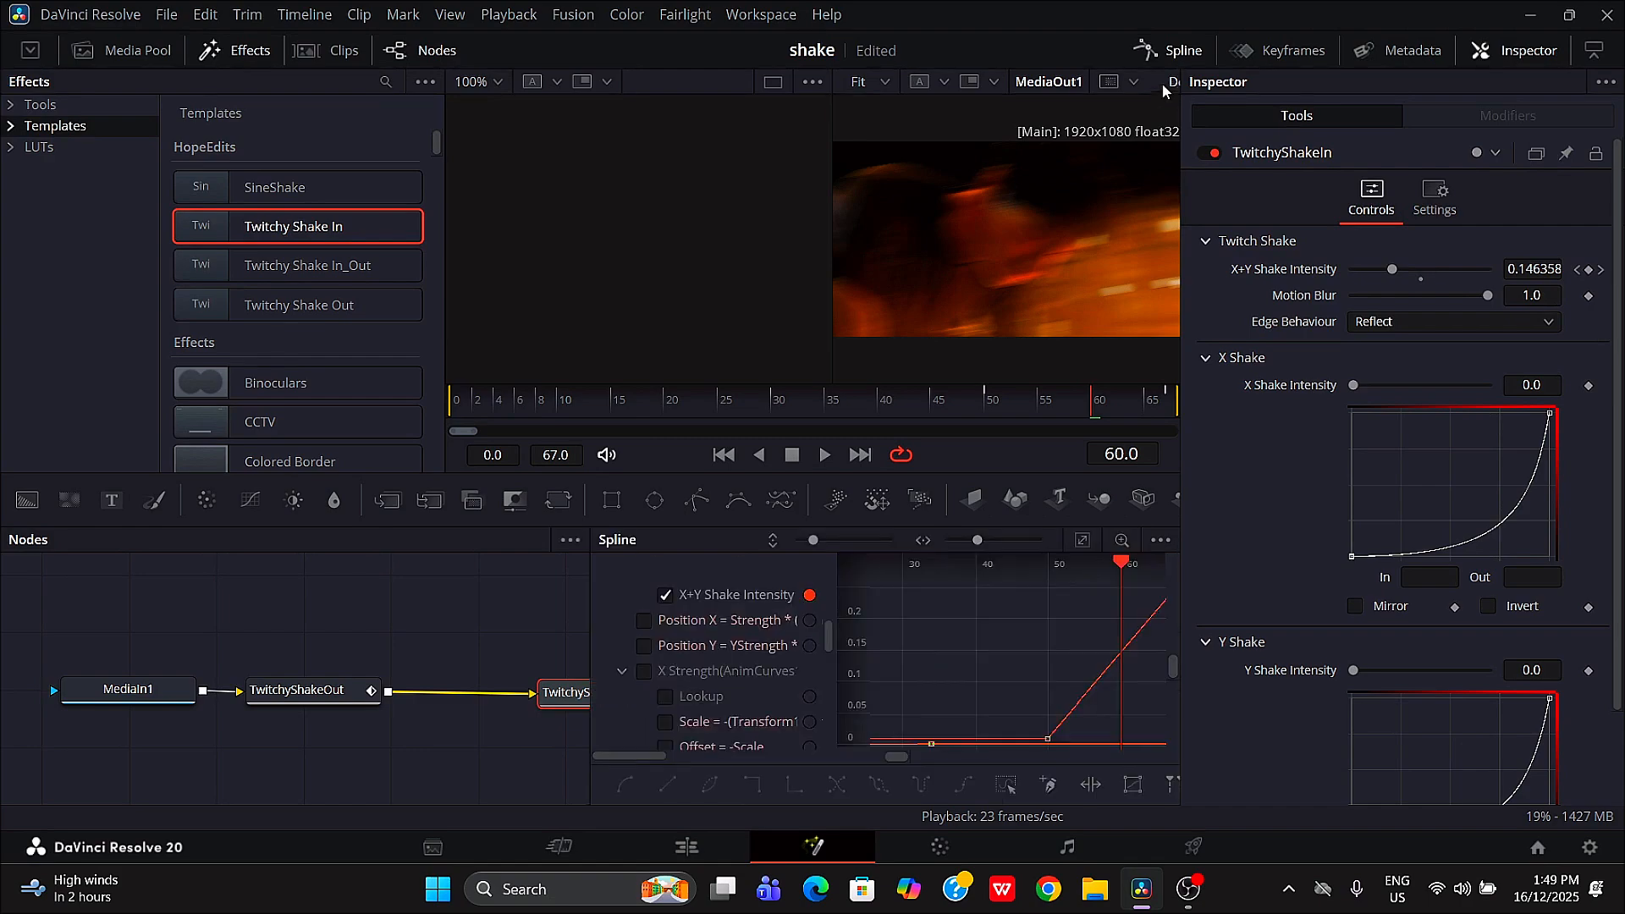
{"action": "scroll", "coordinate": [656, 668], "scroll_direction": "up", "scroll_amount": 5}
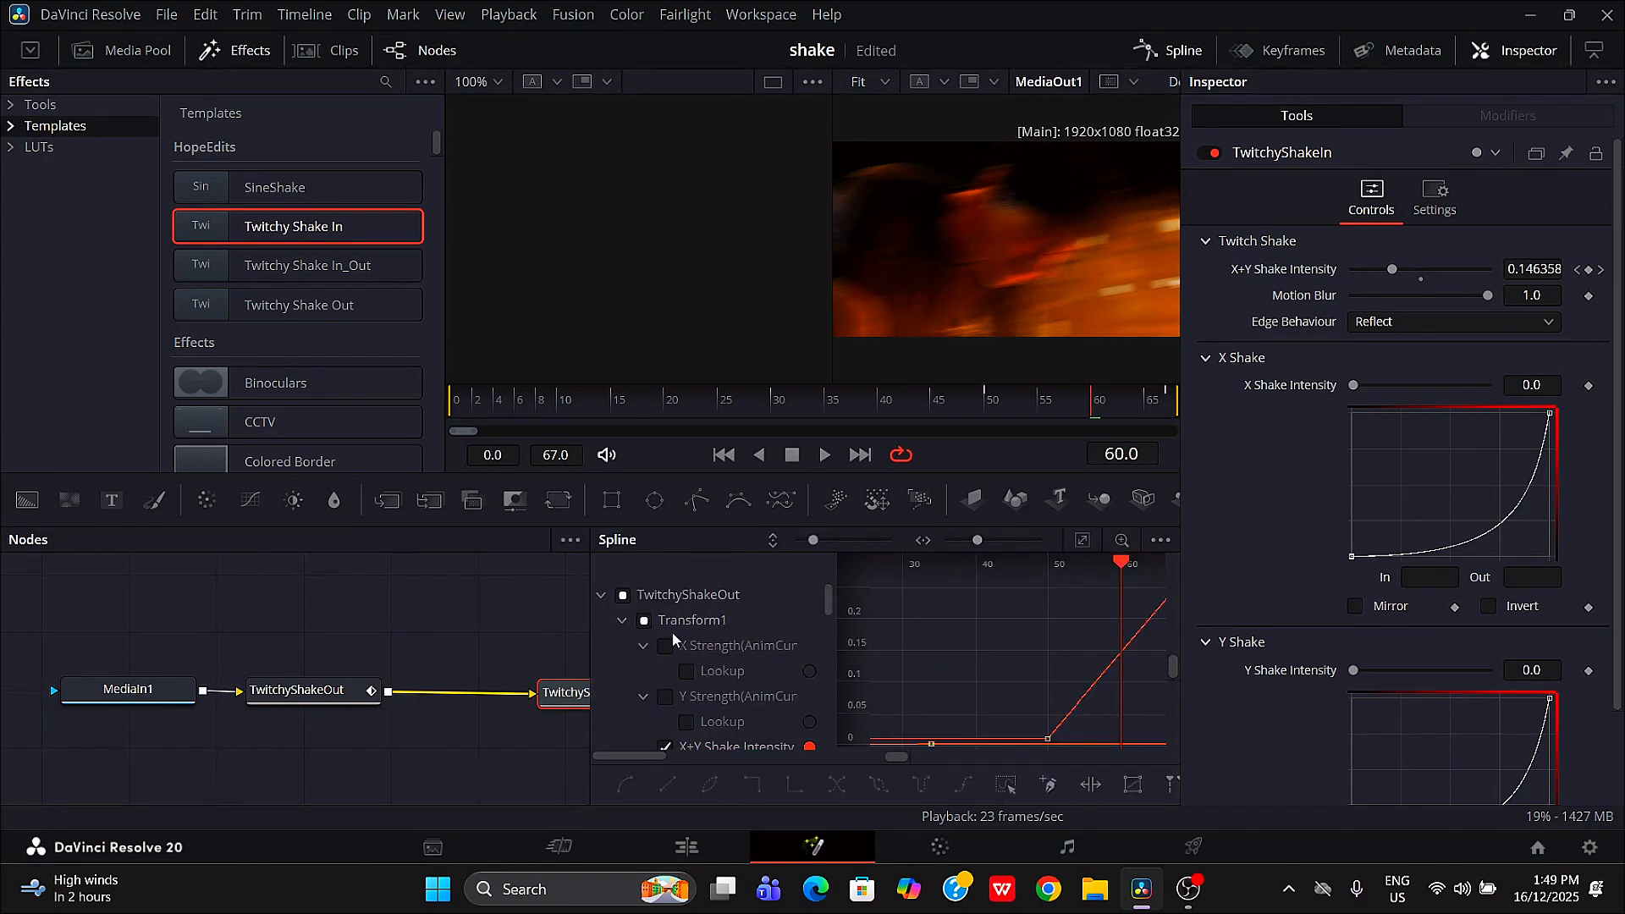
{"action": "left_click", "coordinate": [624, 596]}
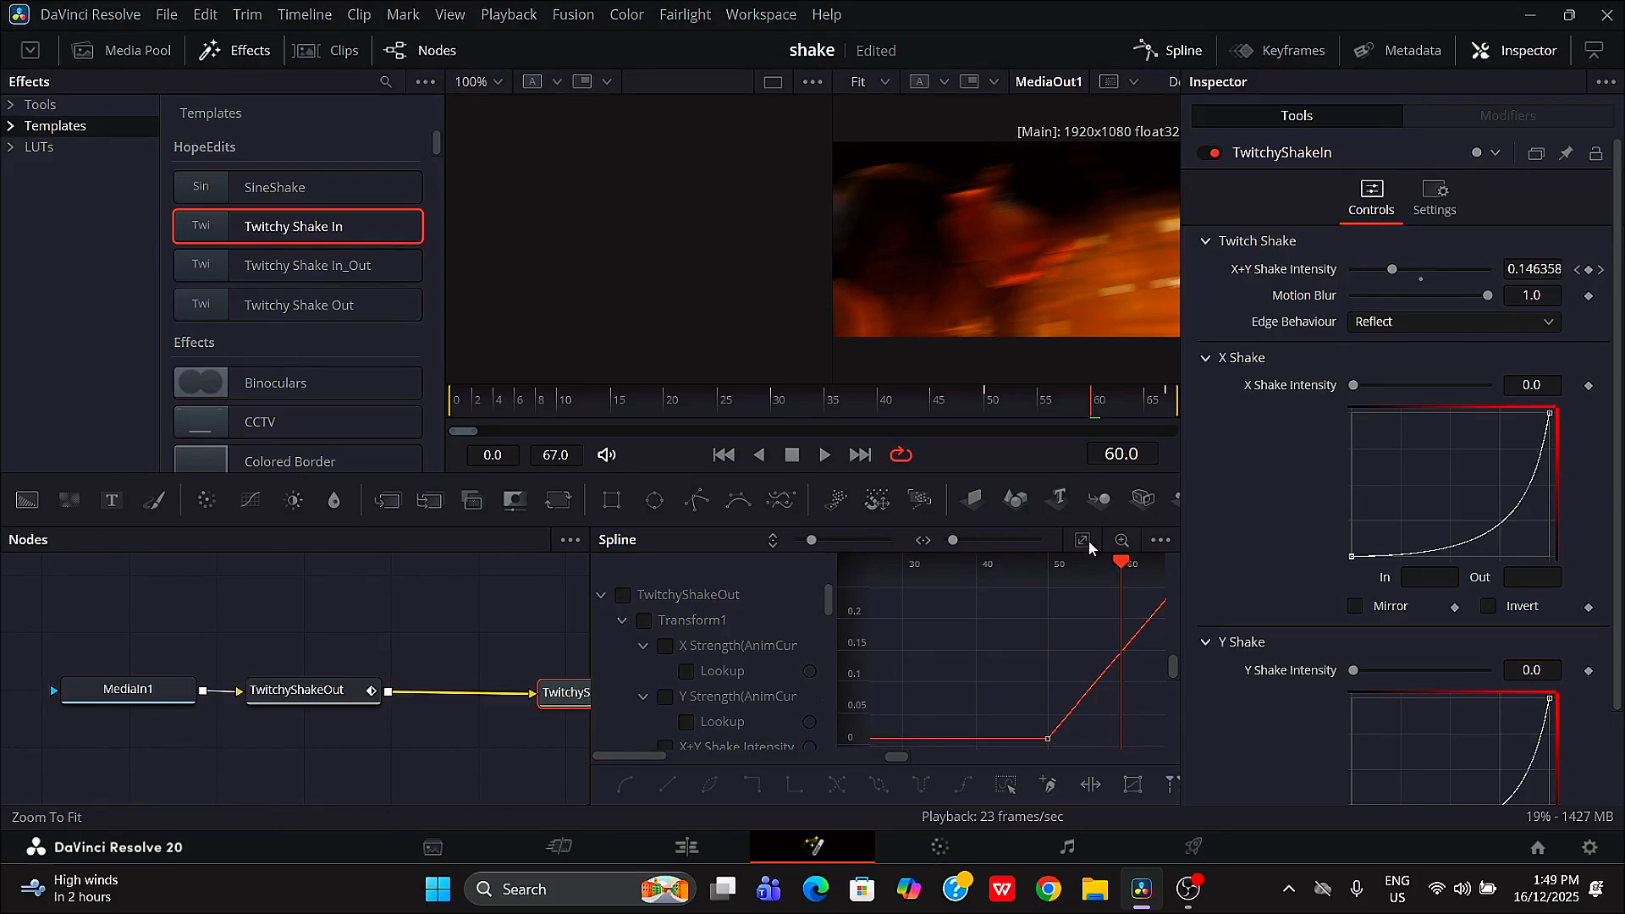
{"action": "left_click", "coordinate": [1087, 540]}
{"action": "key", "text": "ctrl+a"}
{"action": "key", "text": "f"}
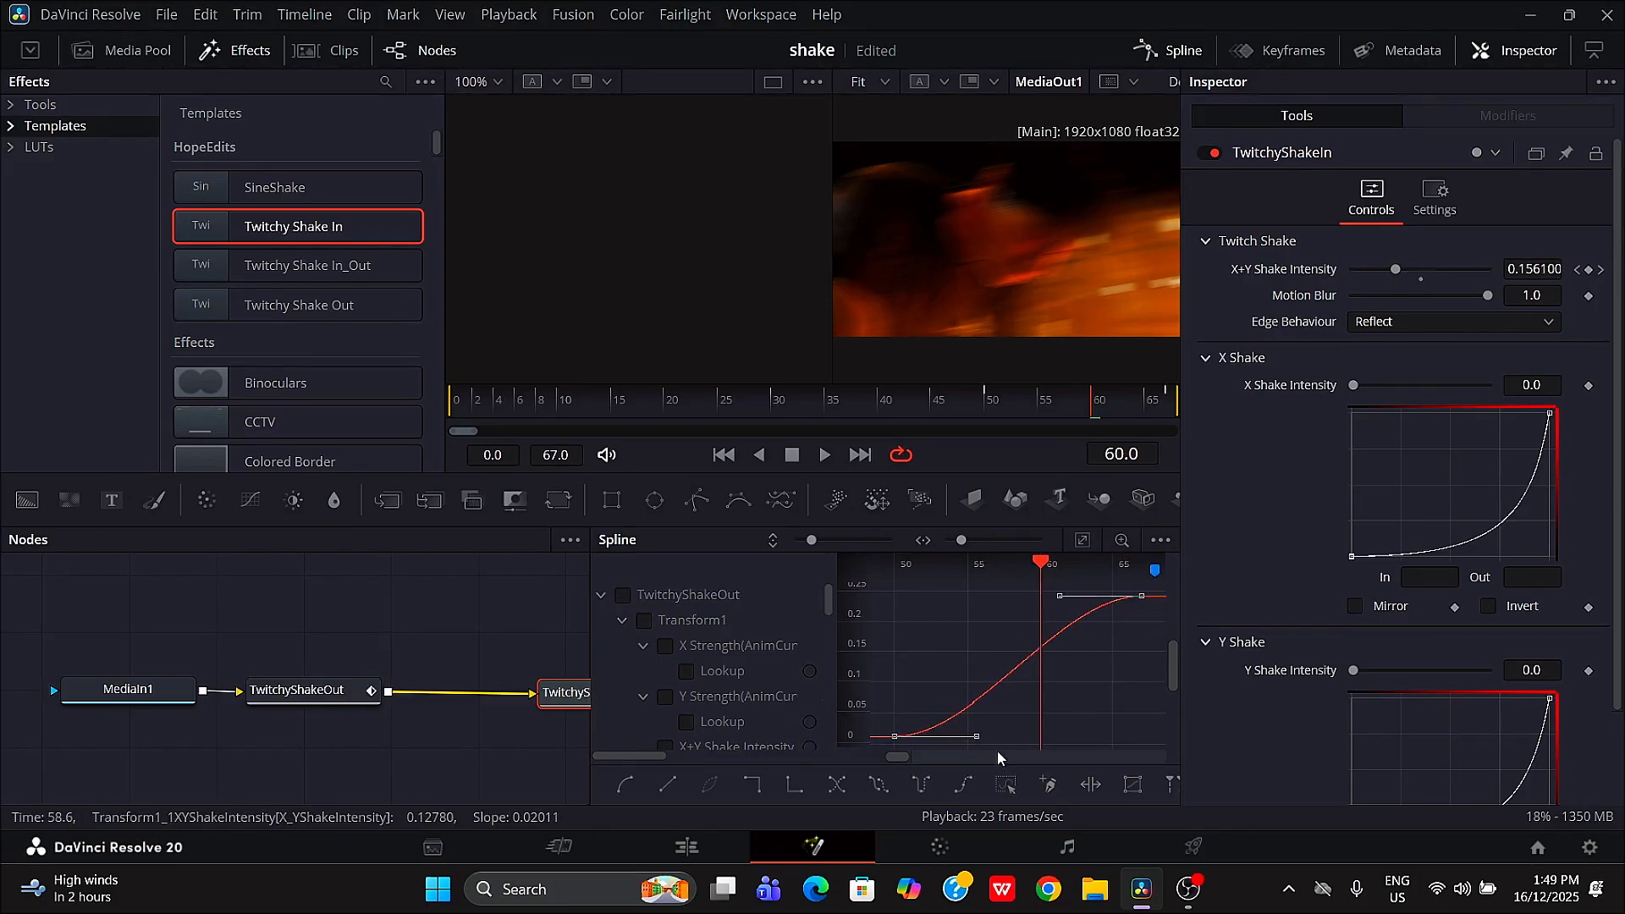
{"action": "left_click_drag", "start_coordinate": [977, 742], "coordinate": [1123, 736]}
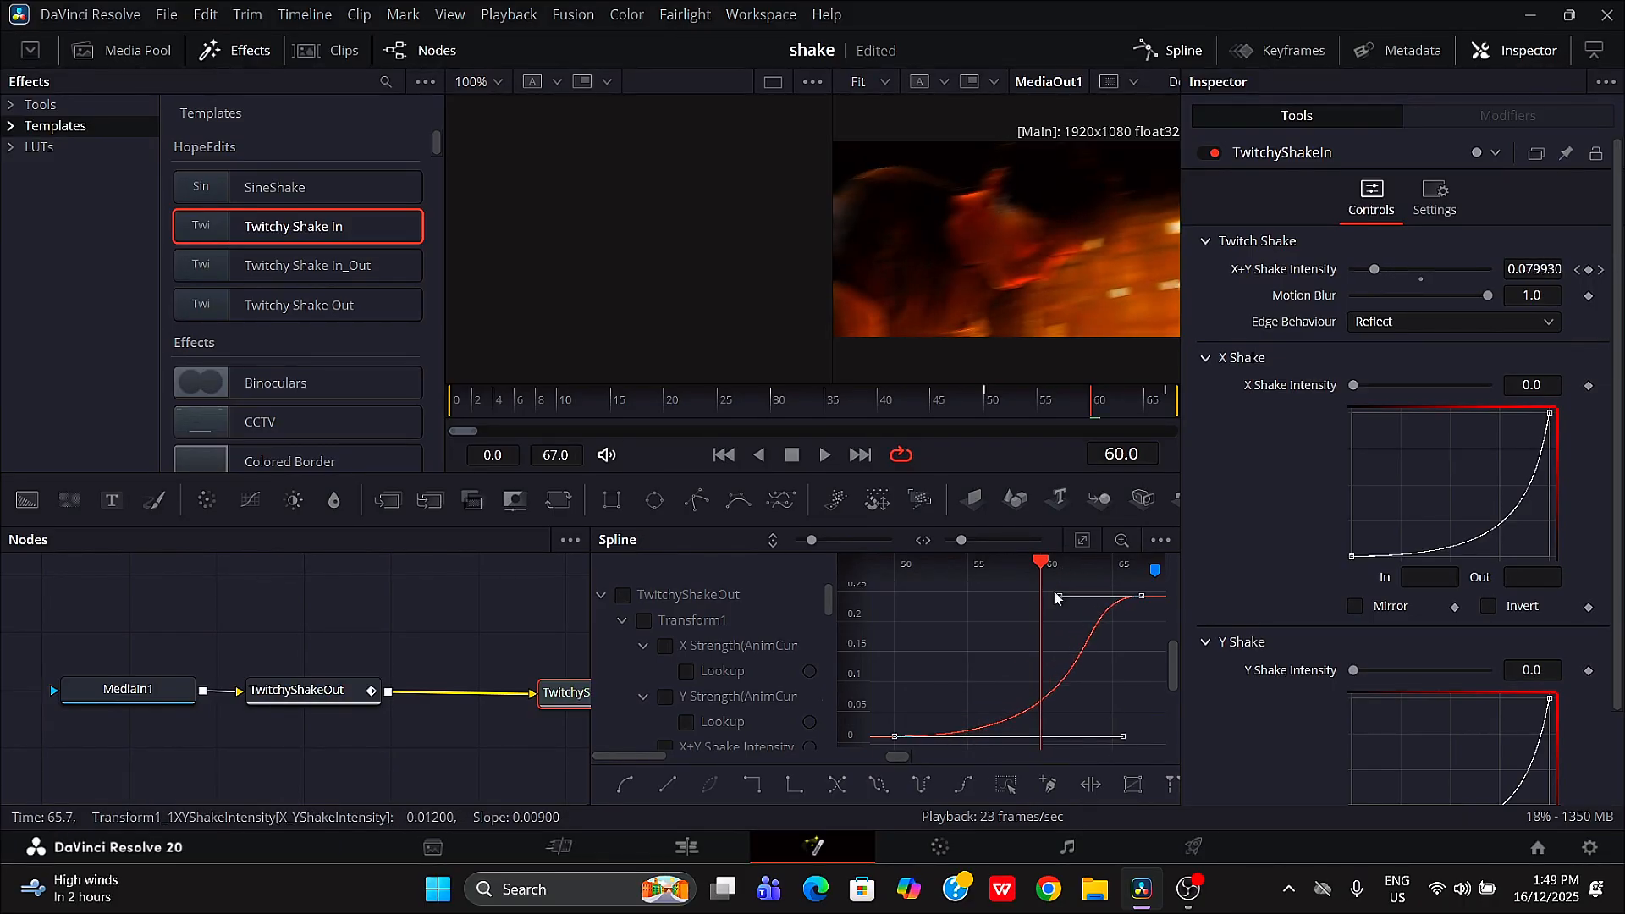
{"action": "left_click_drag", "start_coordinate": [1061, 599], "coordinate": [1140, 726]}
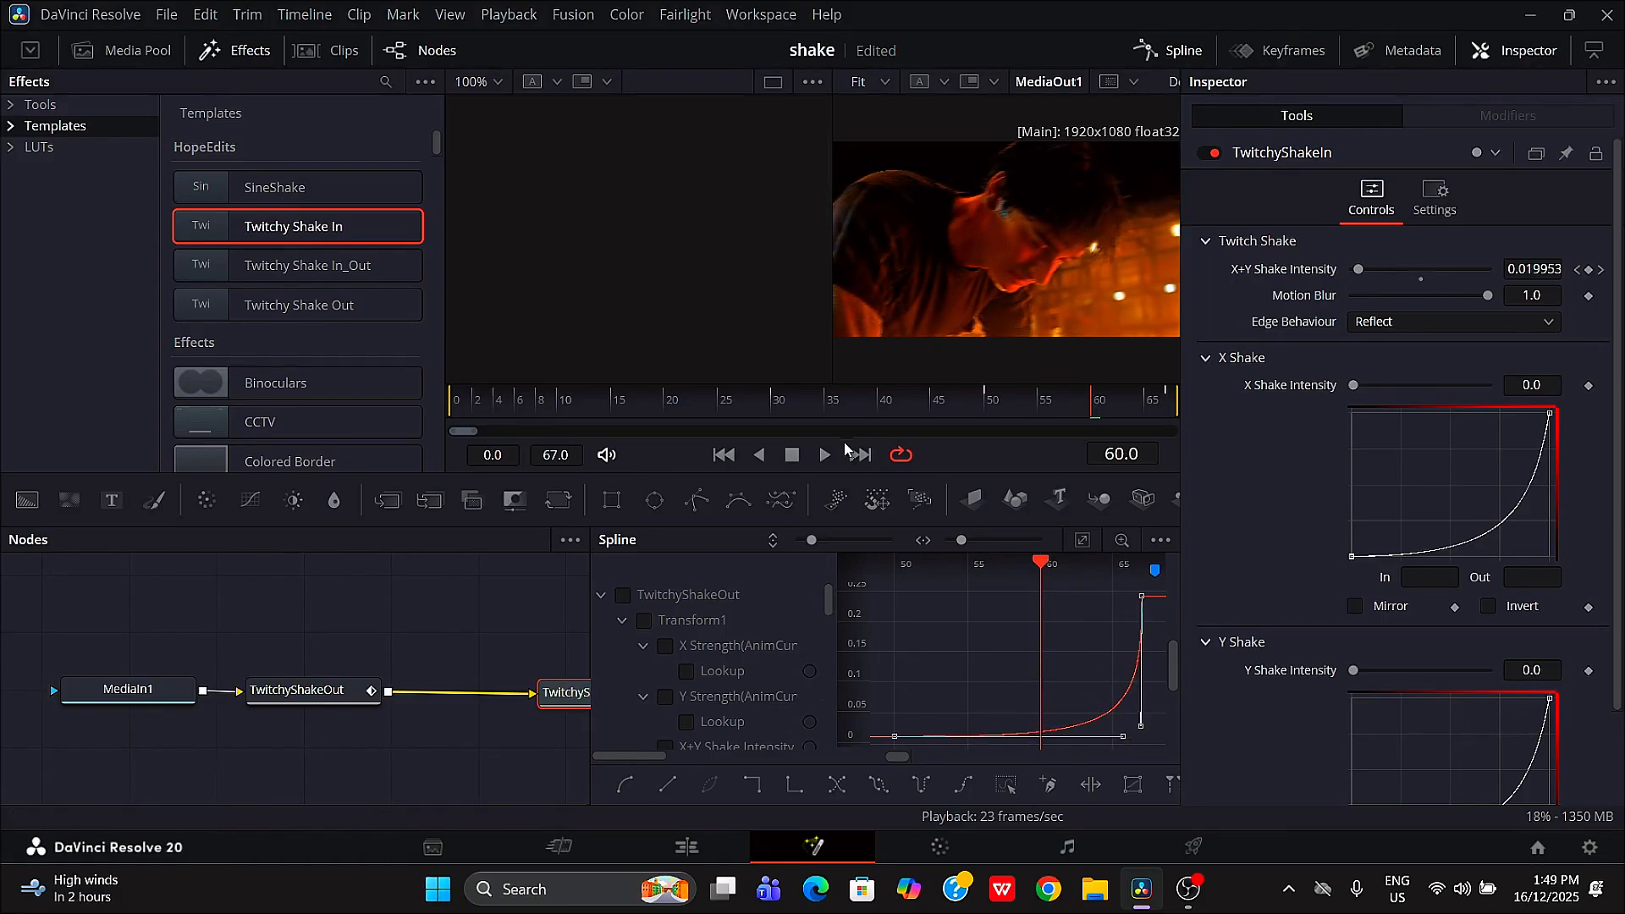
Step: Play back the closing shake, close the spline view and move the TwitchyShakeIn node closer to TwitchyShakeOut
{"action": "left_click", "coordinate": [923, 403]}
{"action": "key", "text": "space"}
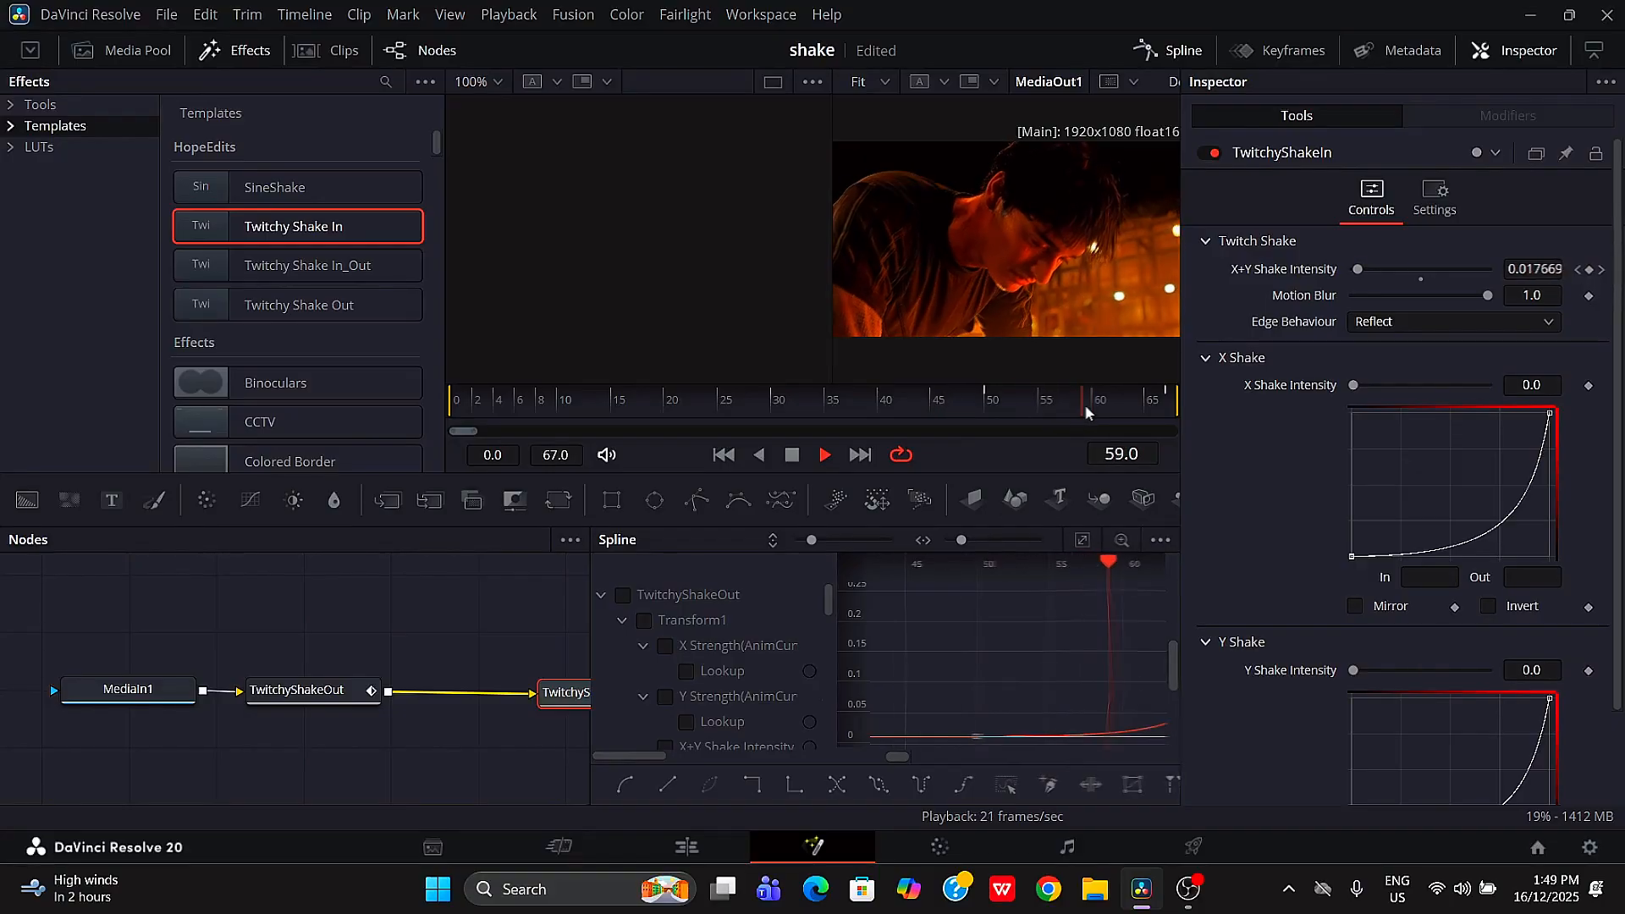
{"action": "key", "text": "space"}
{"action": "left_click", "coordinate": [1175, 53]}
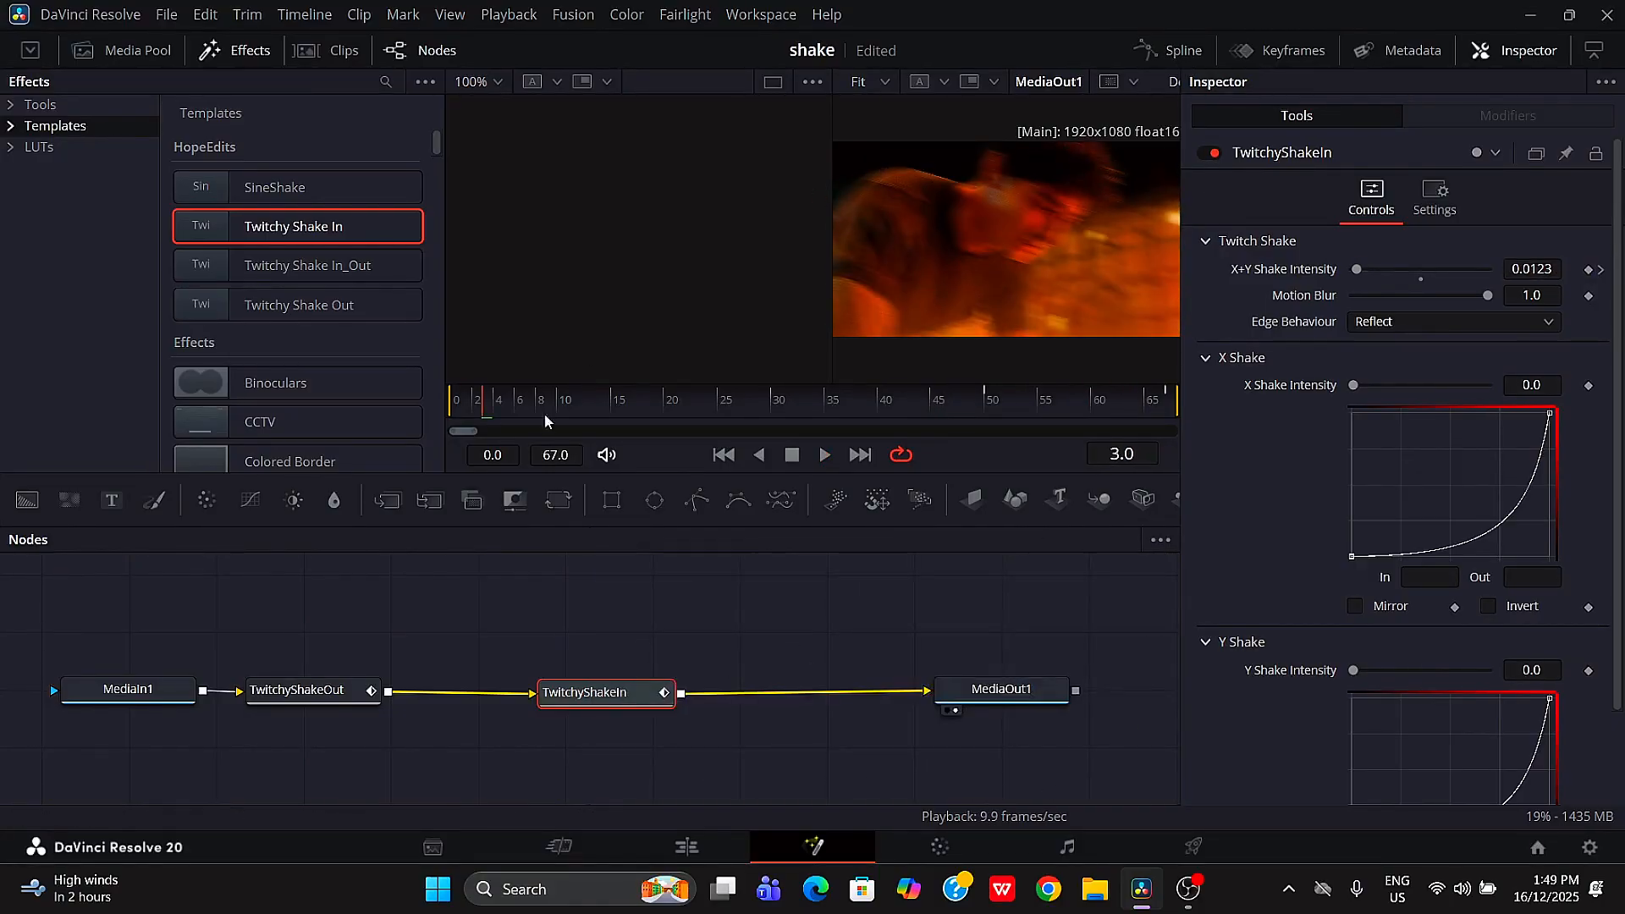
{"action": "left_click_drag", "start_coordinate": [592, 693], "coordinate": [543, 693]}
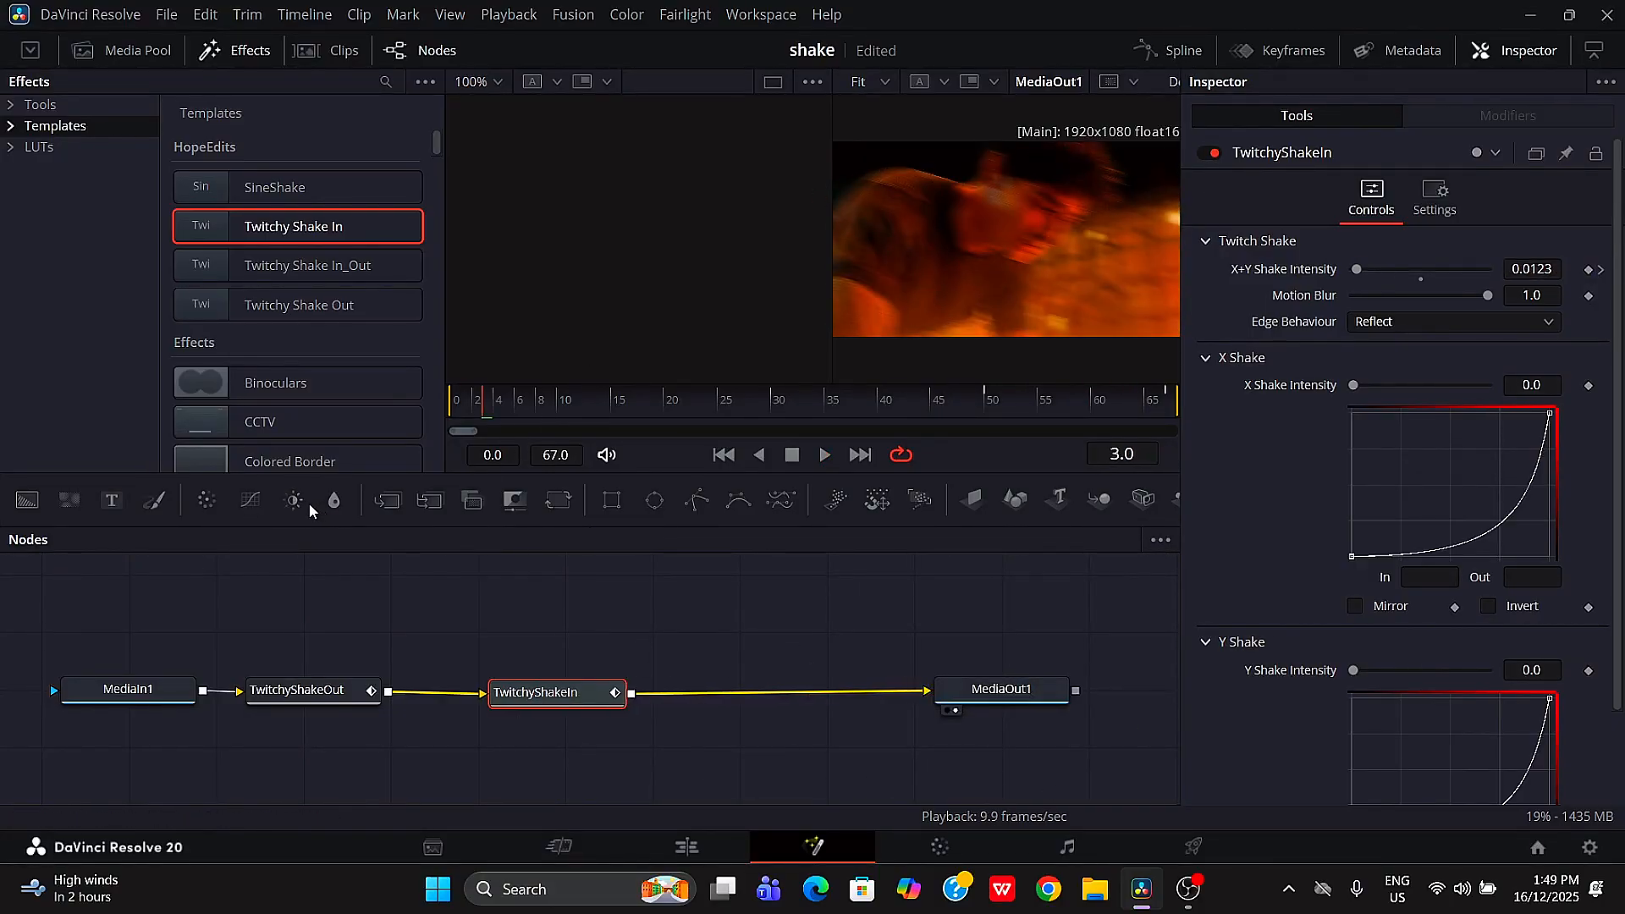
Step: Insert a Brightness Contrast node after TwitchyShakeIn and keyframe its Gain from 3.29 at frame 0 to 1.0 near the clip's last frame
{"action": "left_click", "coordinate": [294, 502]}
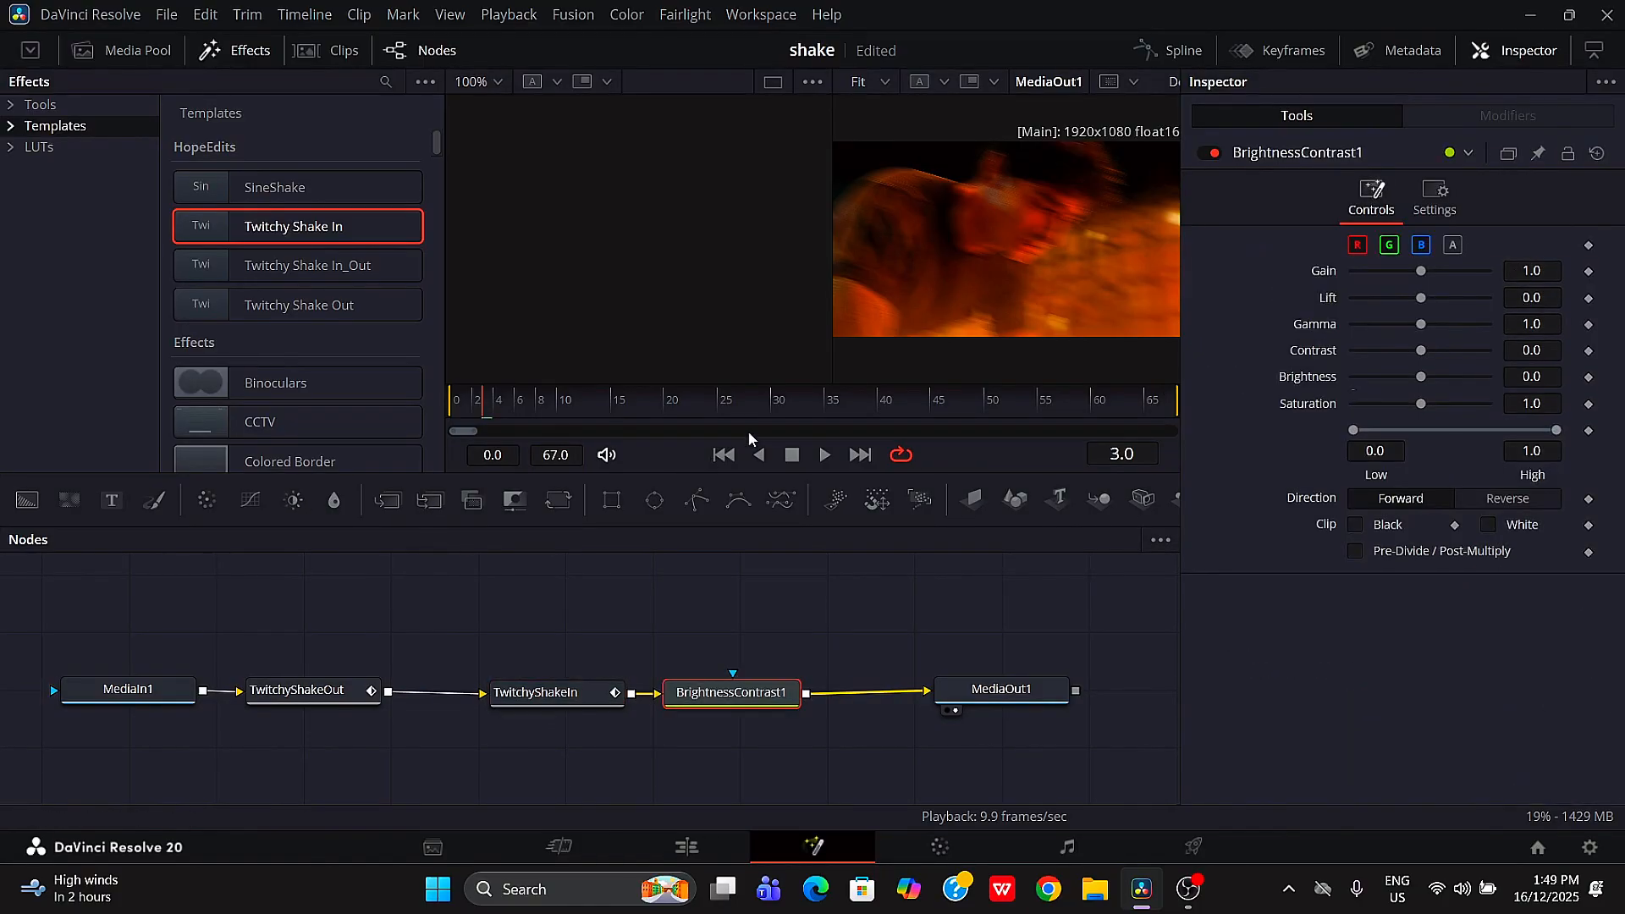
{"action": "left_click_drag", "start_coordinate": [739, 412], "coordinate": [392, 446]}
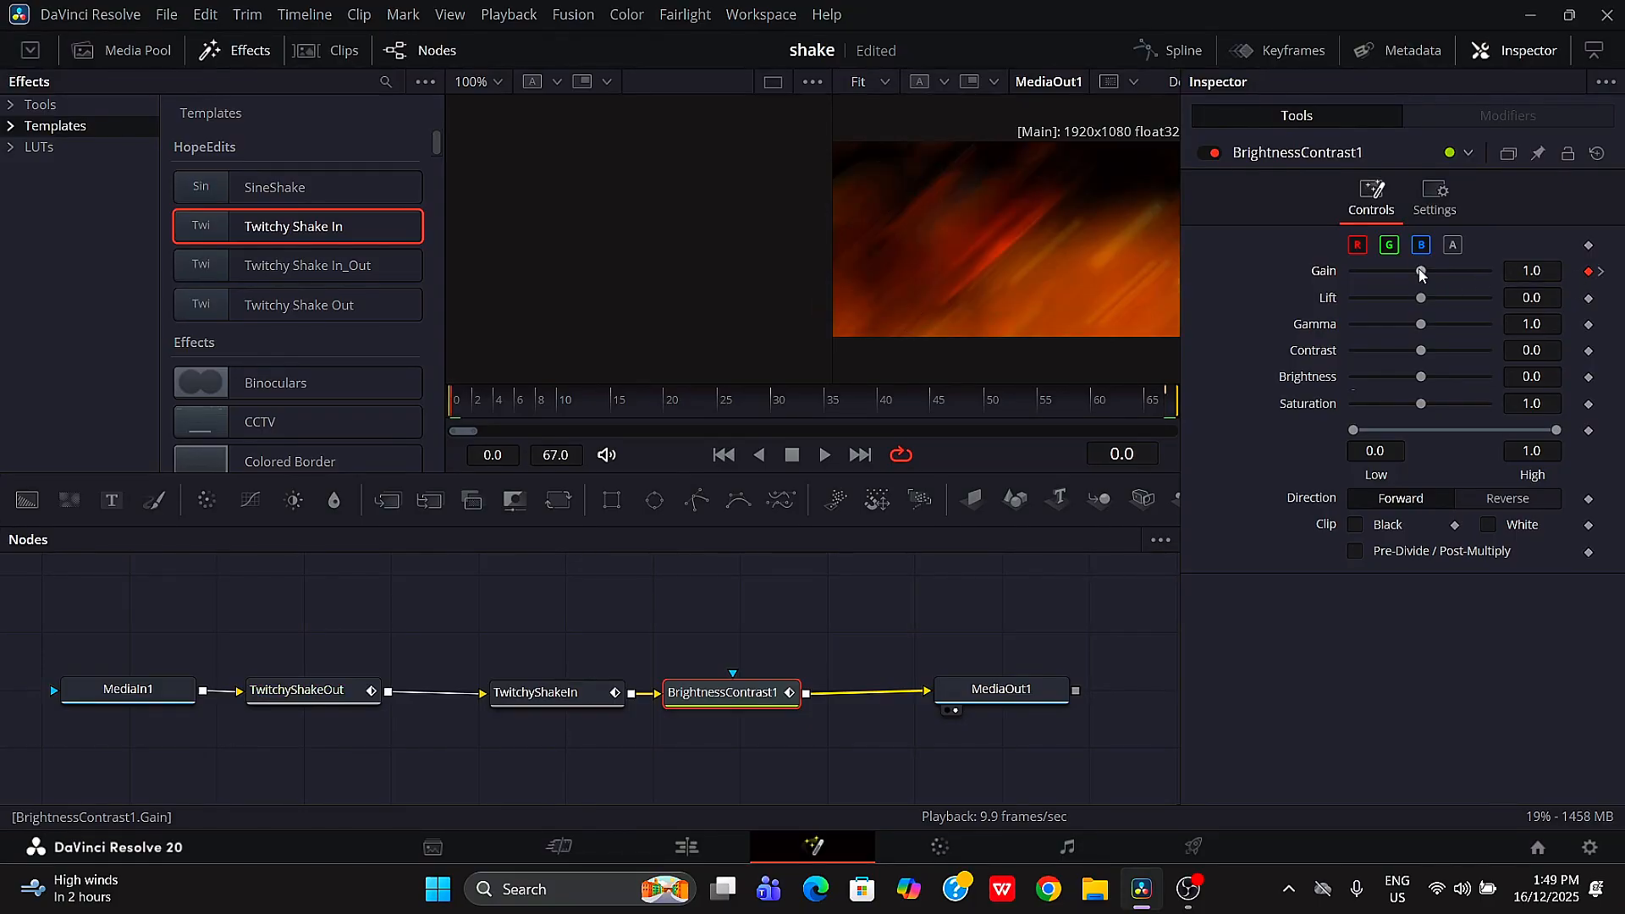
{"action": "left_click_drag", "start_coordinate": [1422, 271], "coordinate": [1457, 272]}
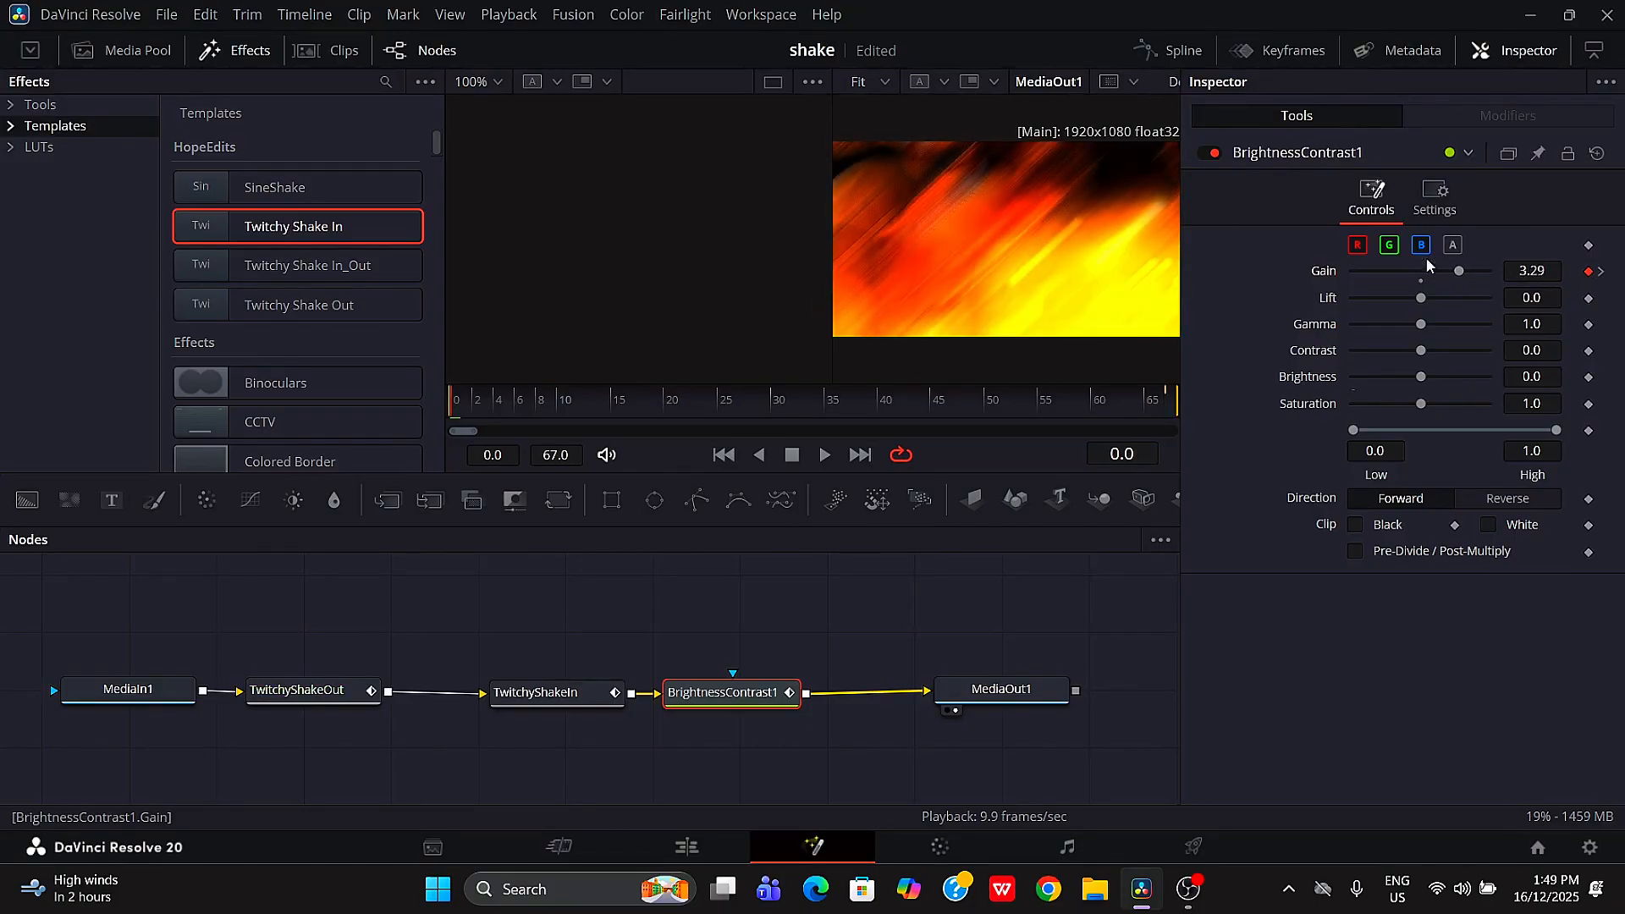
Step: Fit BrightnessContrast1's Gain spline in the graph, smooth its keyframes and bend the curve to fall steeply at the start
{"action": "left_click", "coordinate": [1172, 51]}
{"action": "scroll", "coordinate": [700, 628], "scroll_direction": "down", "scroll_amount": 3}
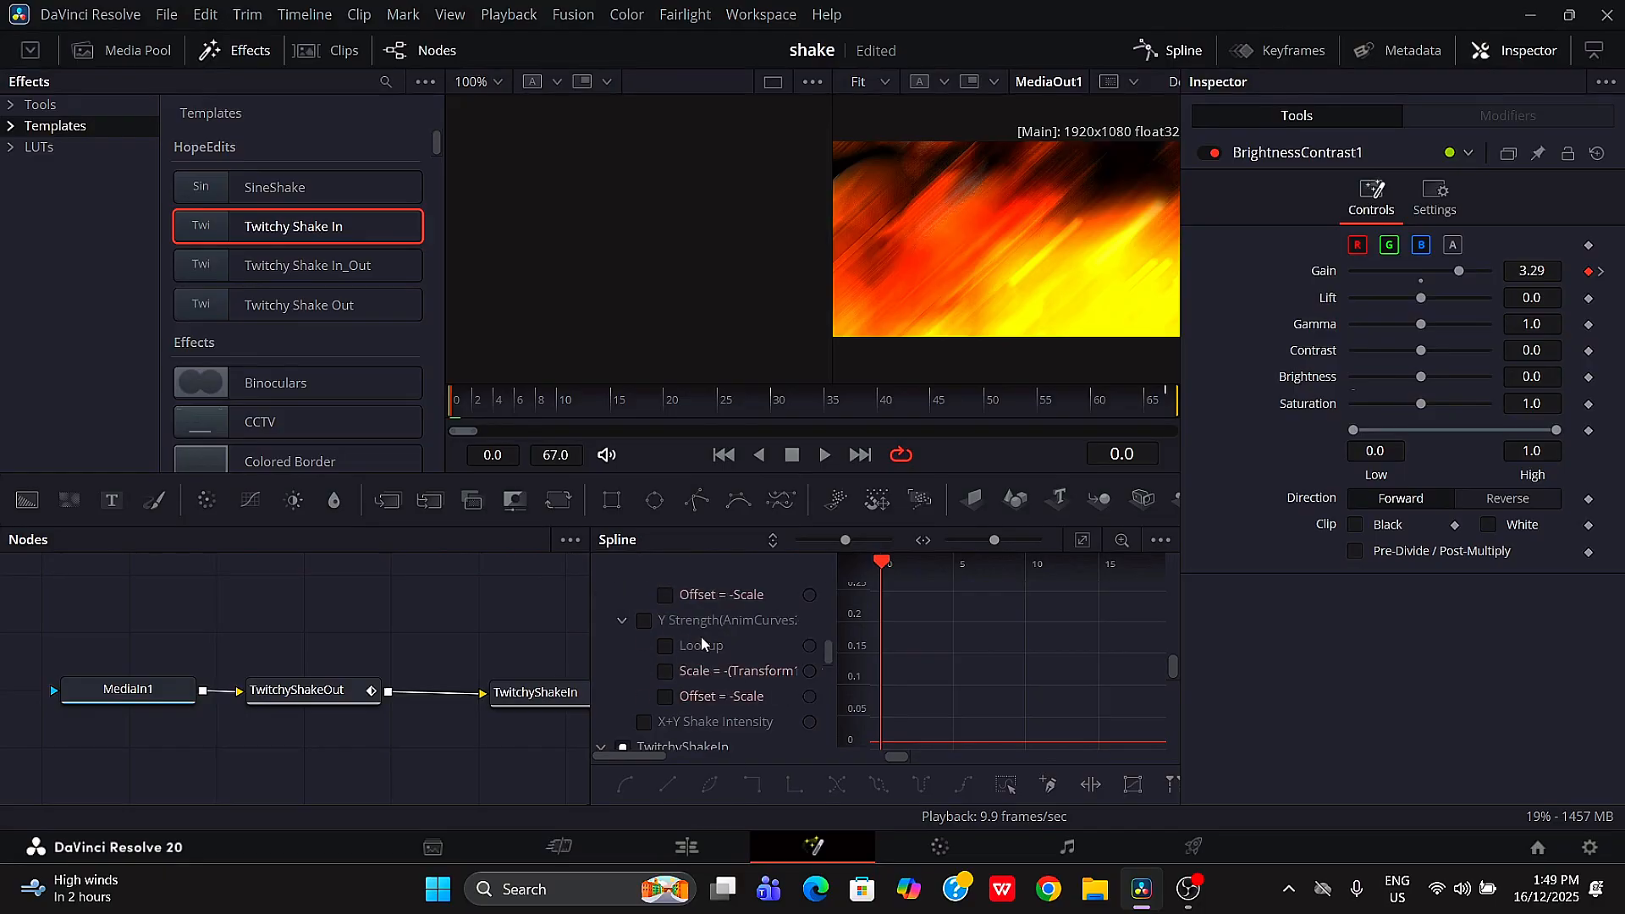
{"action": "scroll", "coordinate": [643, 724], "scroll_direction": "down", "scroll_amount": 3}
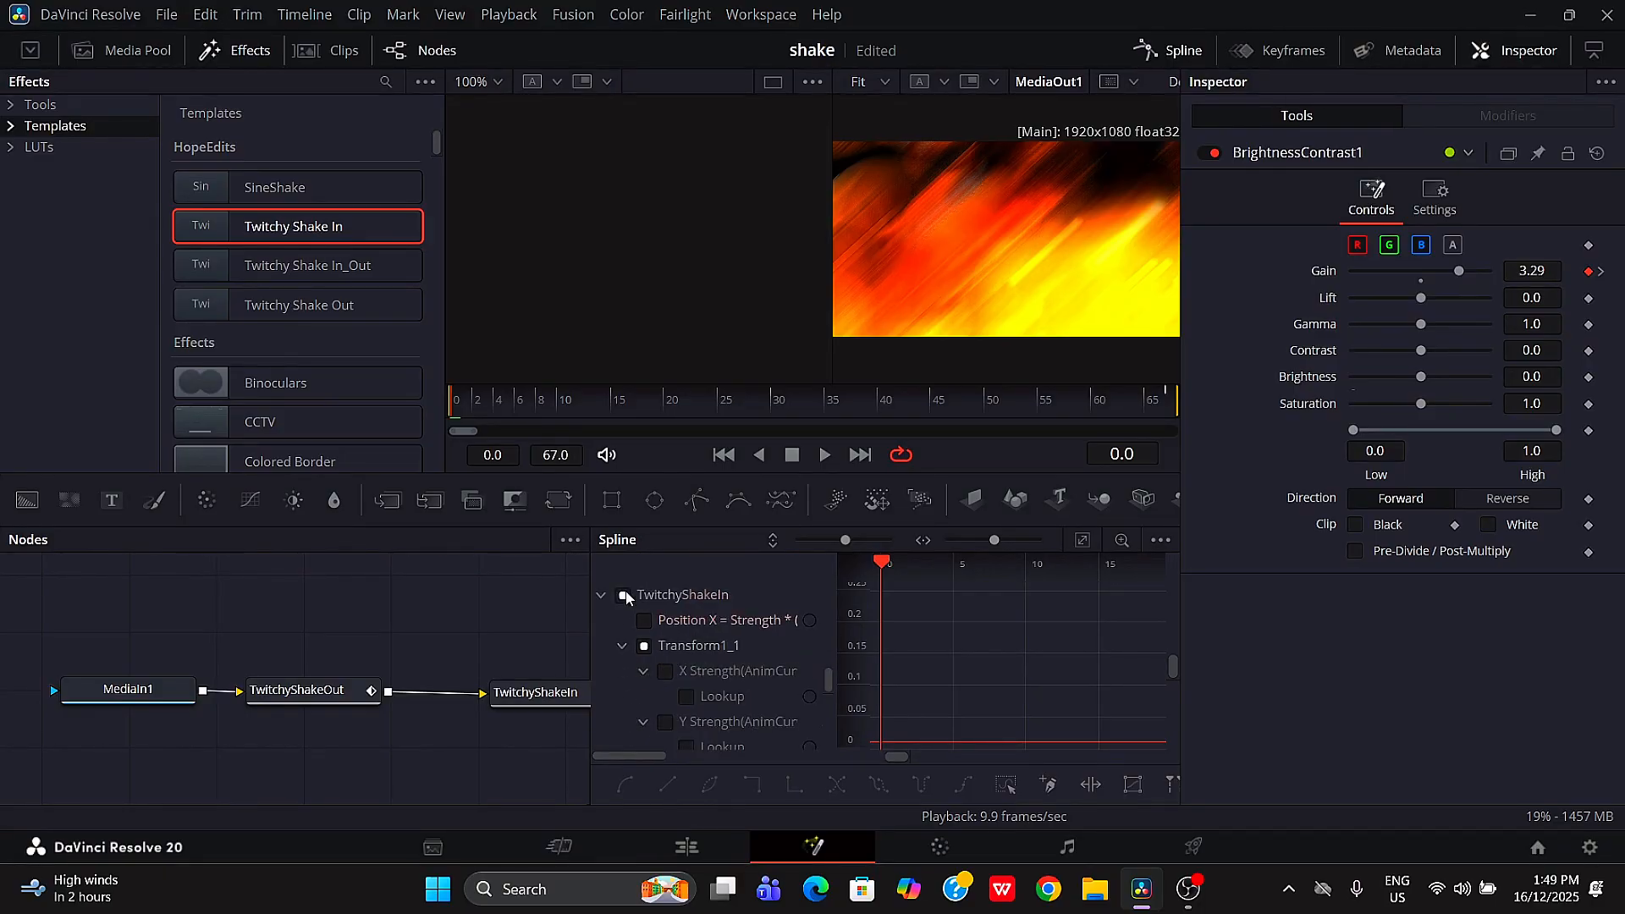
{"action": "scroll", "coordinate": [708, 648], "scroll_direction": "down", "scroll_amount": 3}
{"action": "left_click", "coordinate": [1086, 541]}
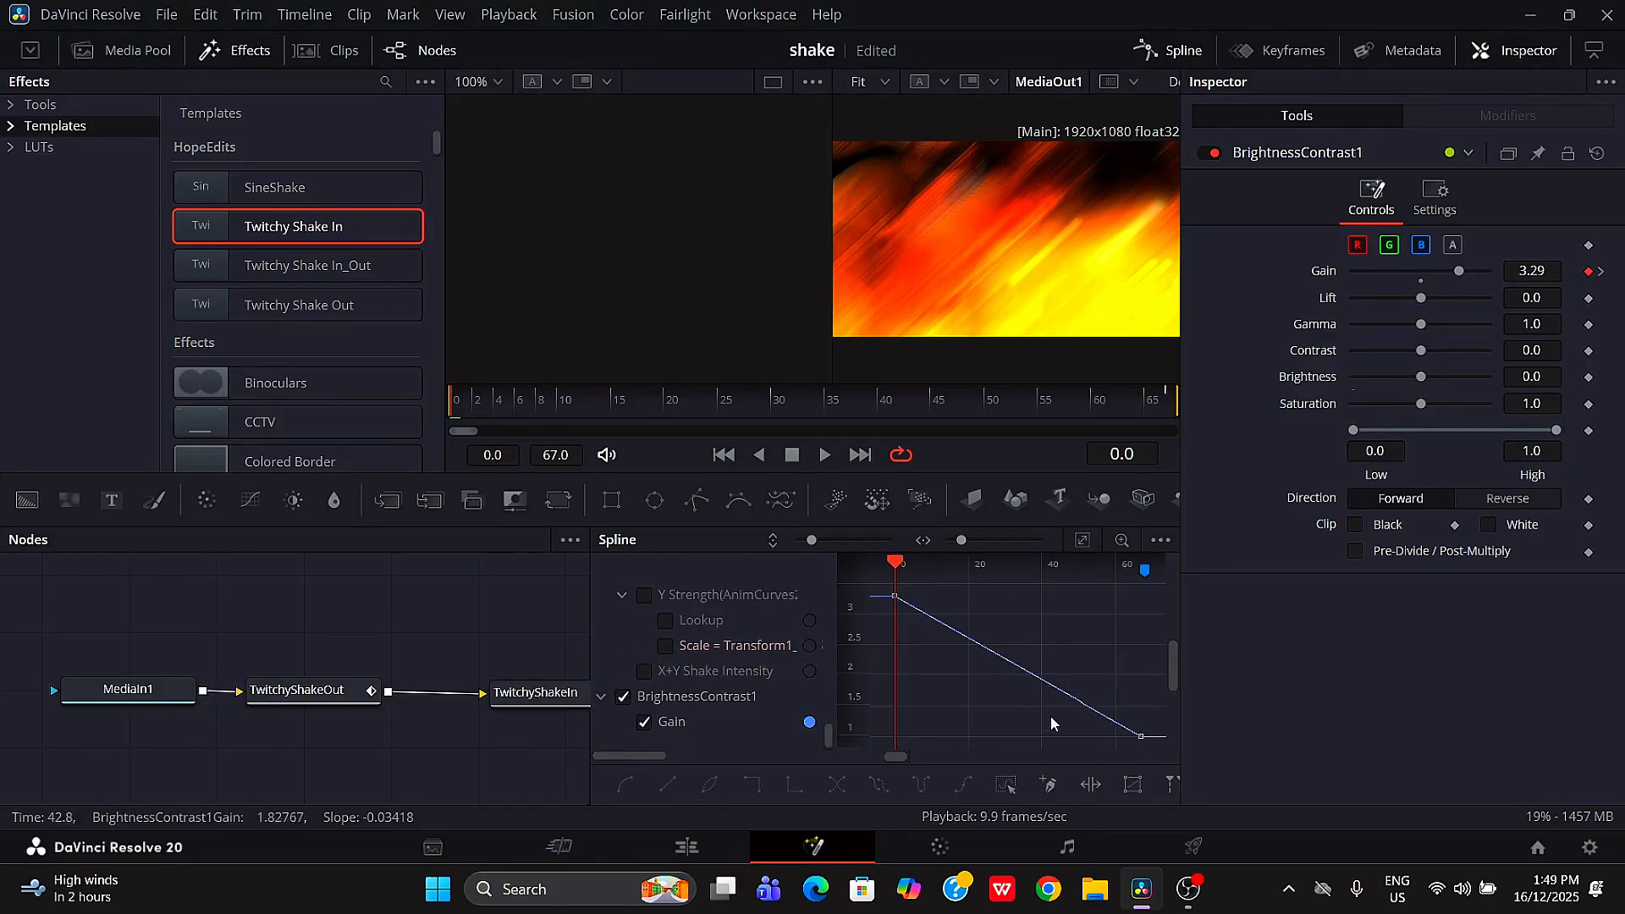
{"action": "left_click", "coordinate": [1001, 791]}
{"action": "key", "text": "shift+s"}
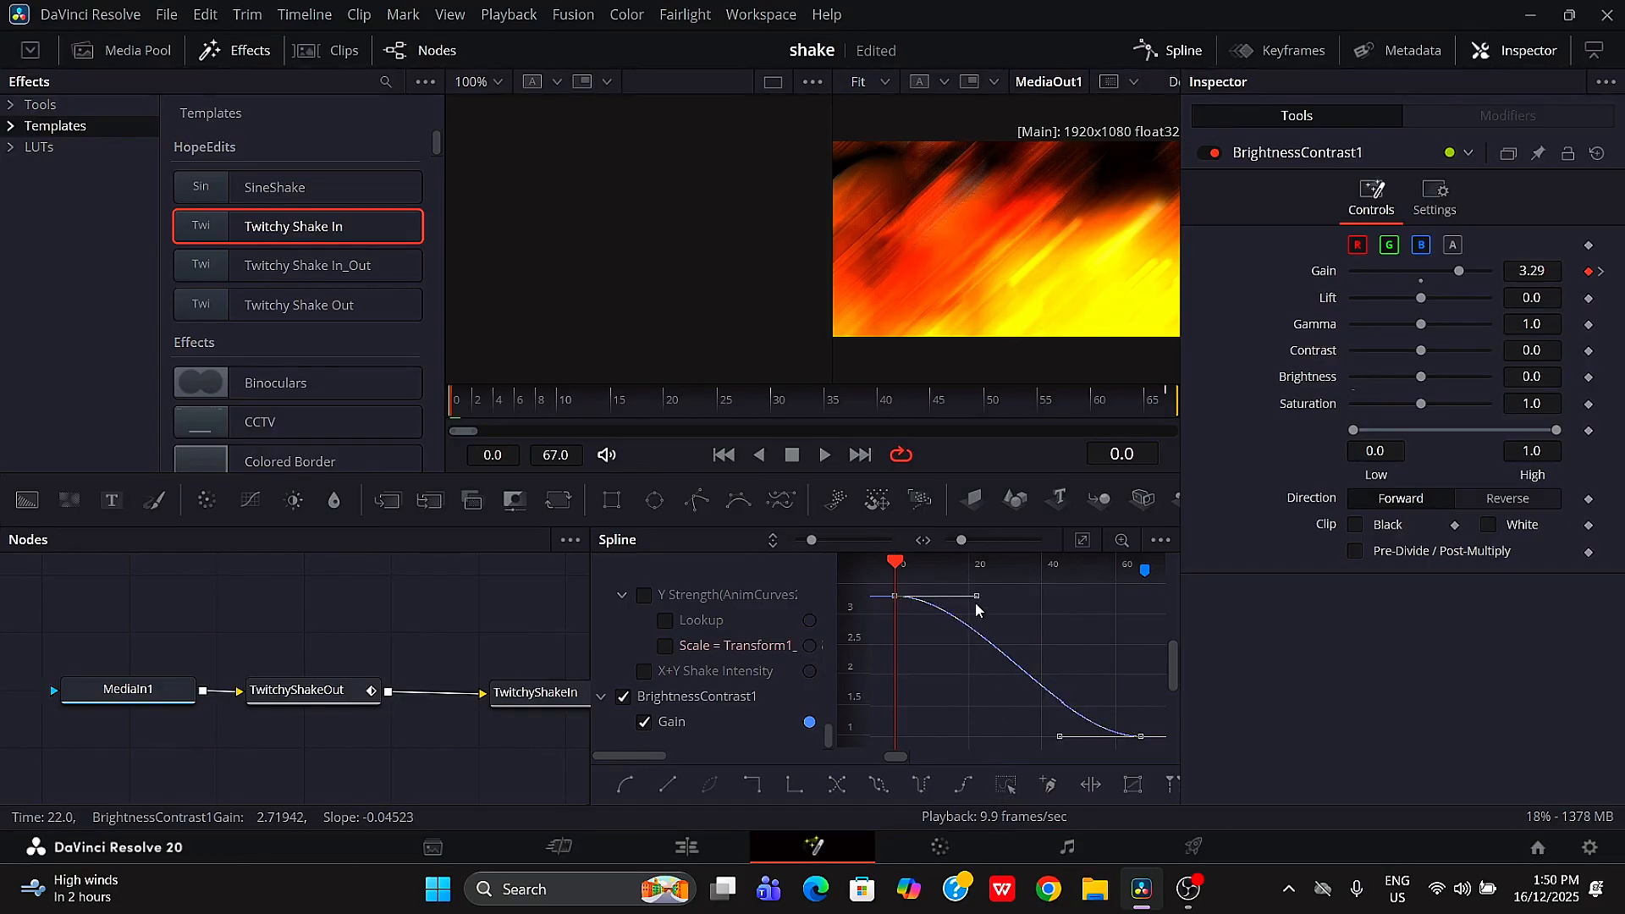
{"action": "left_click_drag", "start_coordinate": [968, 596], "coordinate": [910, 718]}
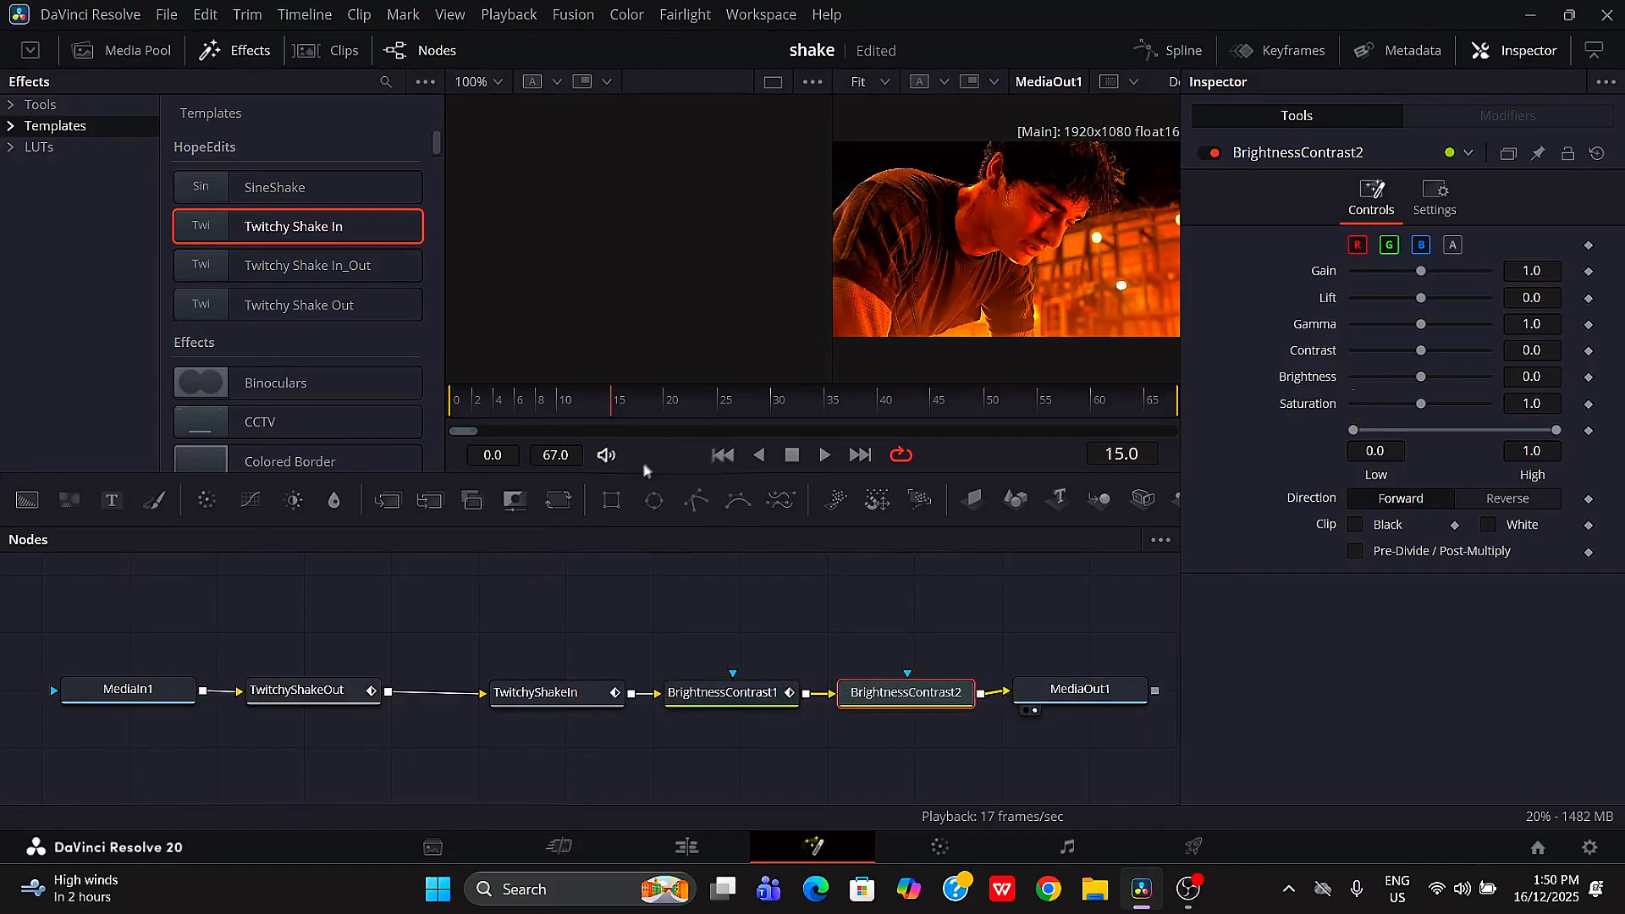
Step: Add a second Brightness Contrast node, keyframe its Gain from 1.0 at frame 41 to 3.86 at frame 67, and curve it to rise steeply at the end
{"action": "left_click_drag", "start_coordinate": [928, 411], "coordinate": [1131, 397]}
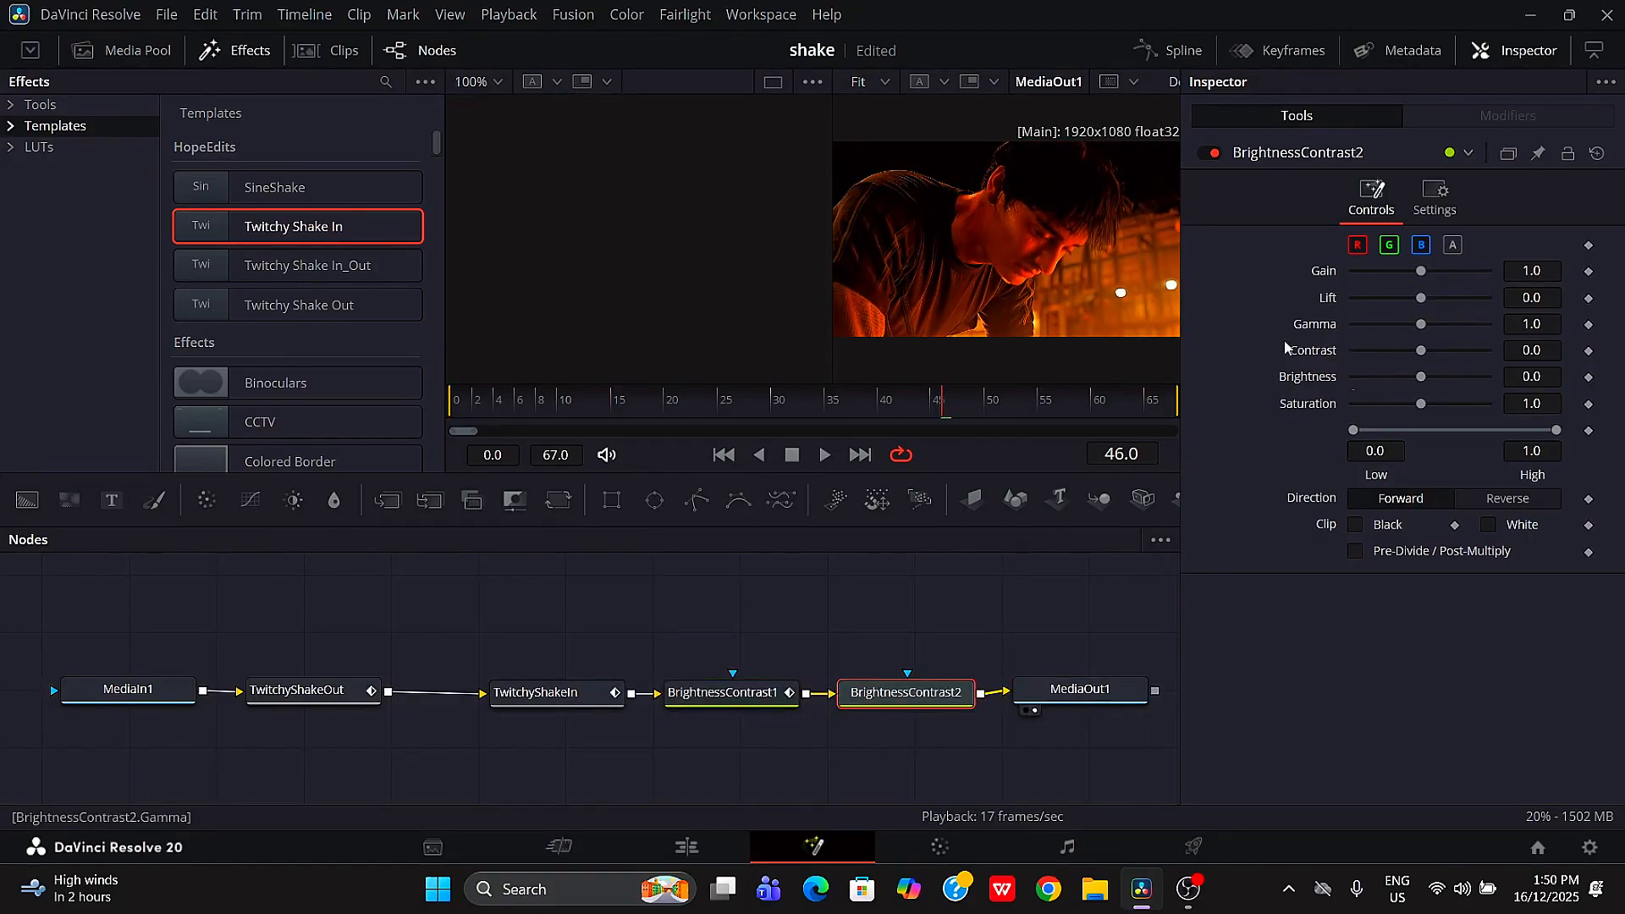
{"action": "left_click_drag", "start_coordinate": [929, 420], "coordinate": [890, 415]}
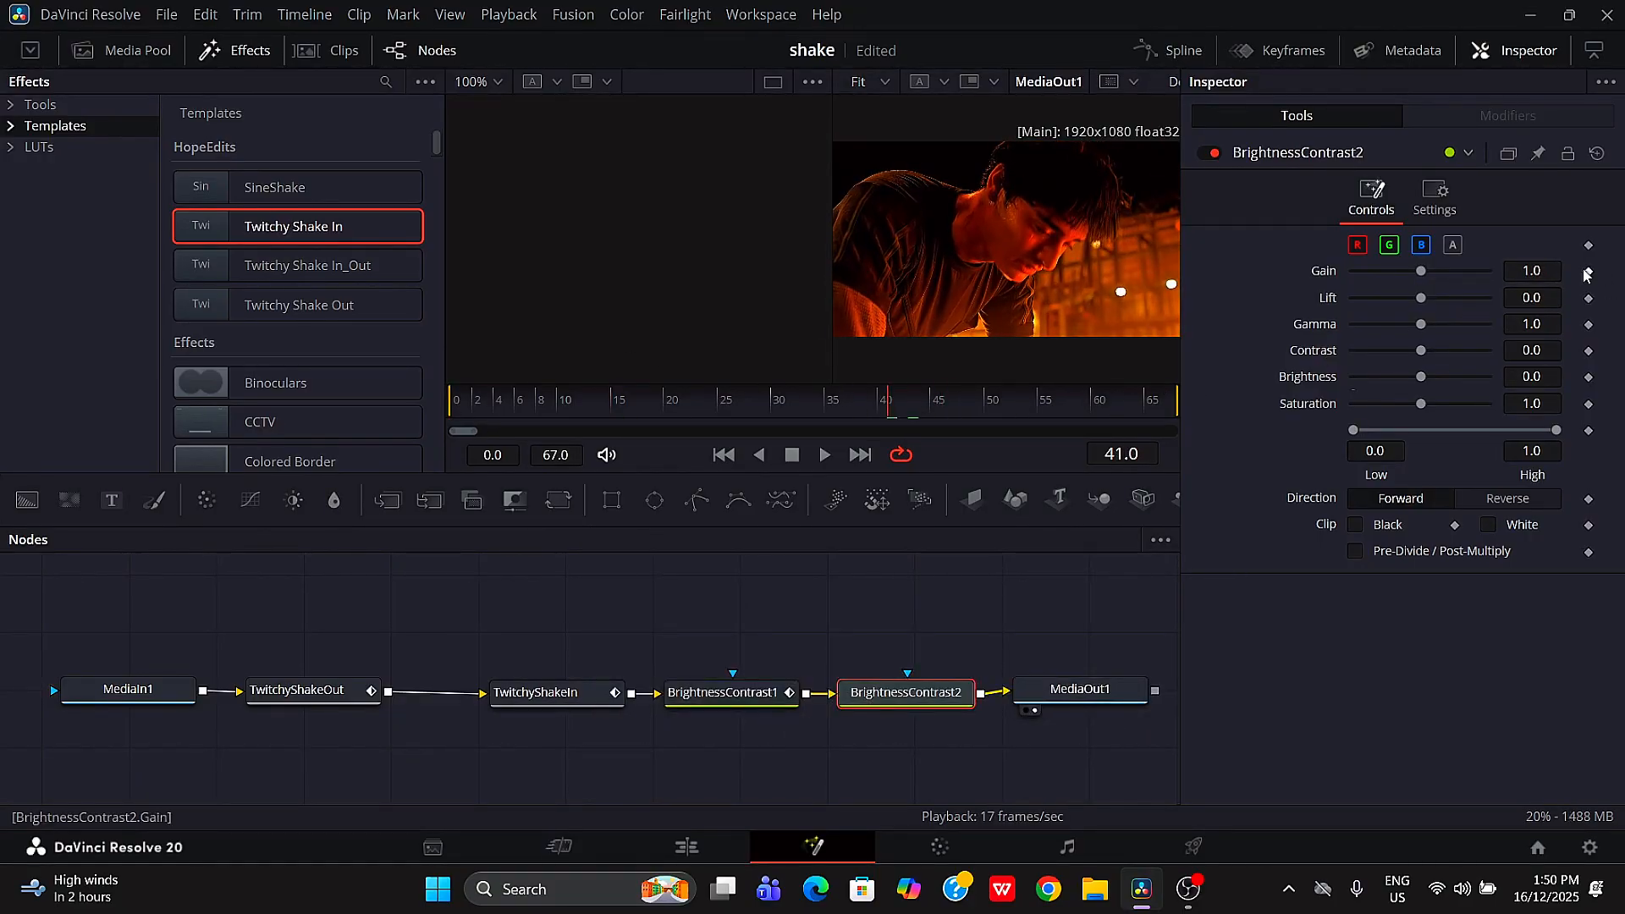
{"action": "left_click_drag", "start_coordinate": [1117, 409], "coordinate": [1167, 402]}
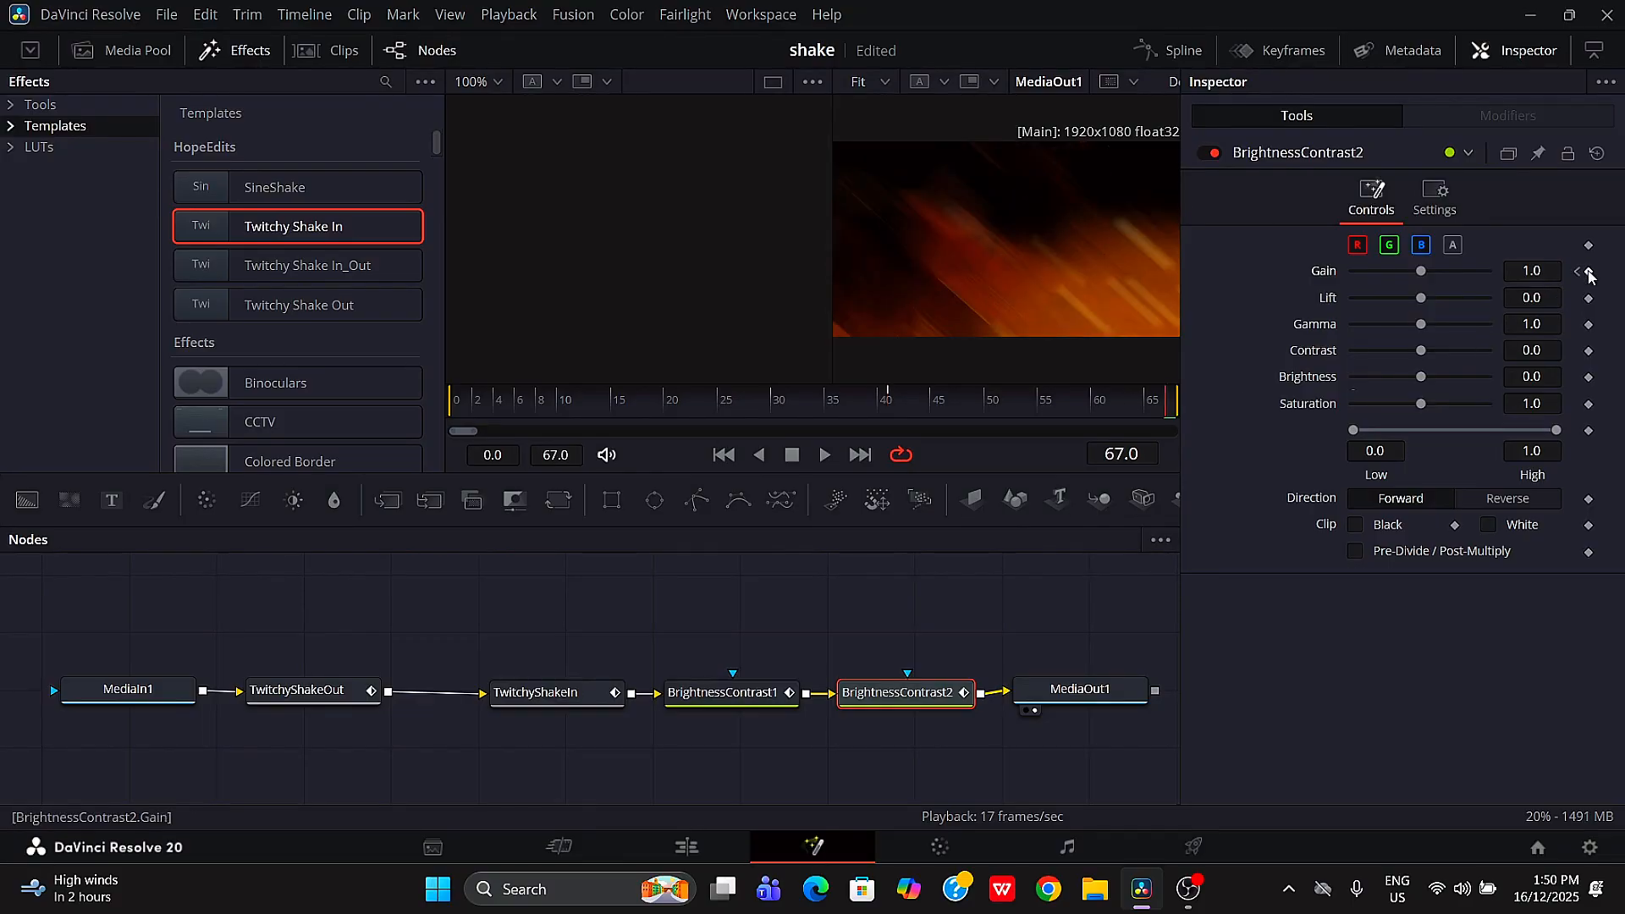
{"action": "left_click_drag", "start_coordinate": [1422, 272], "coordinate": [1469, 272]}
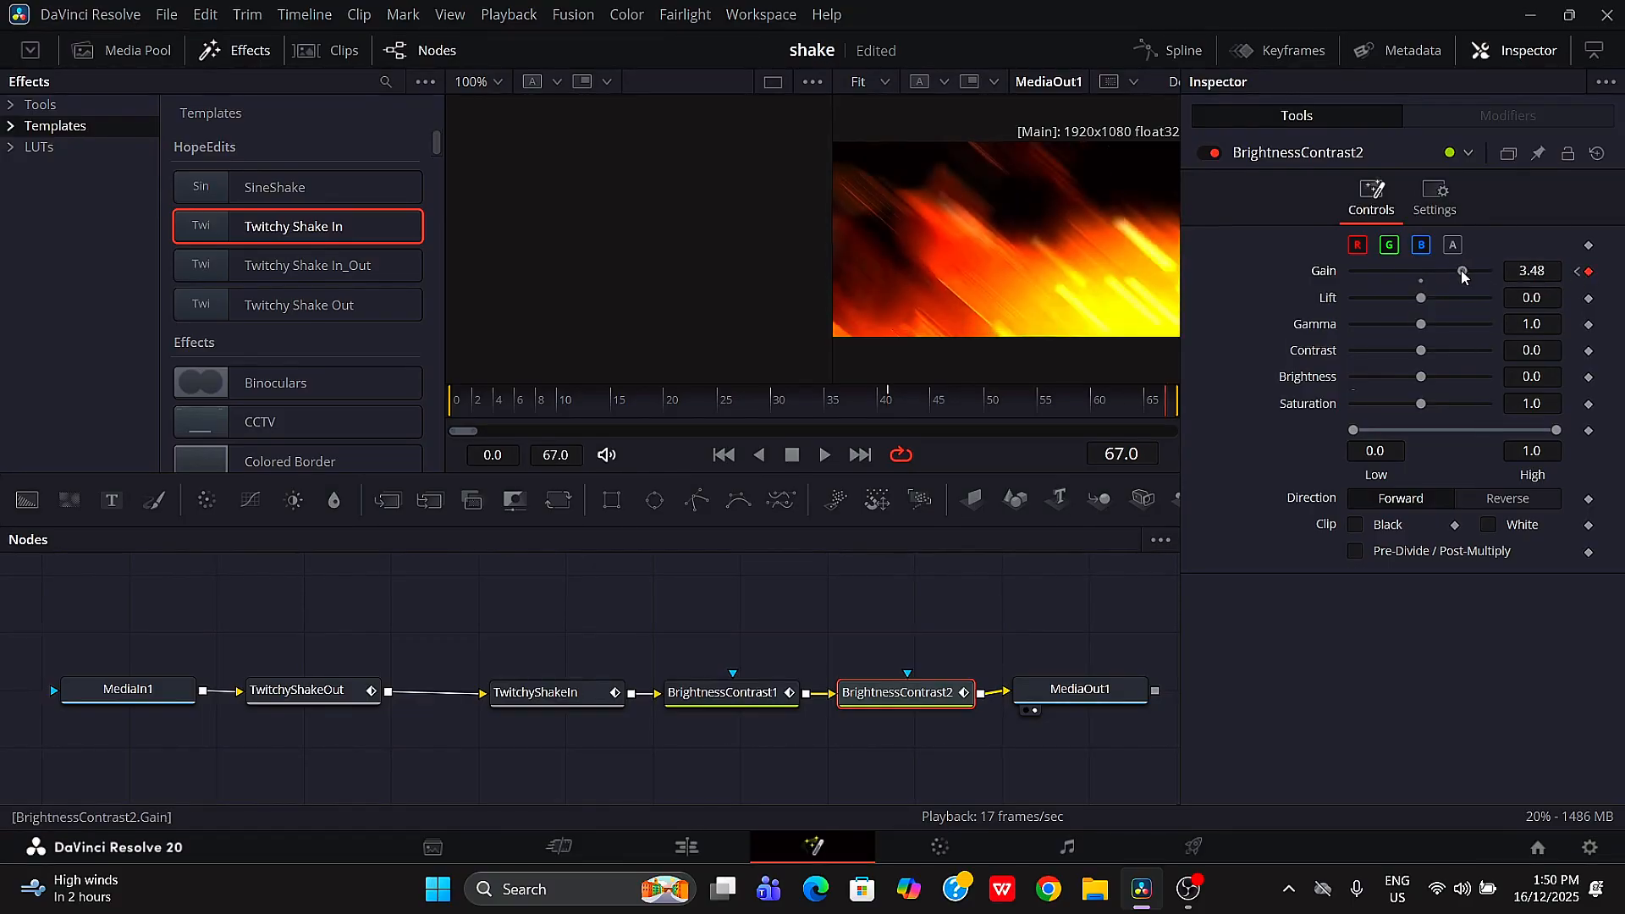
{"action": "left_click", "coordinate": [1173, 50]}
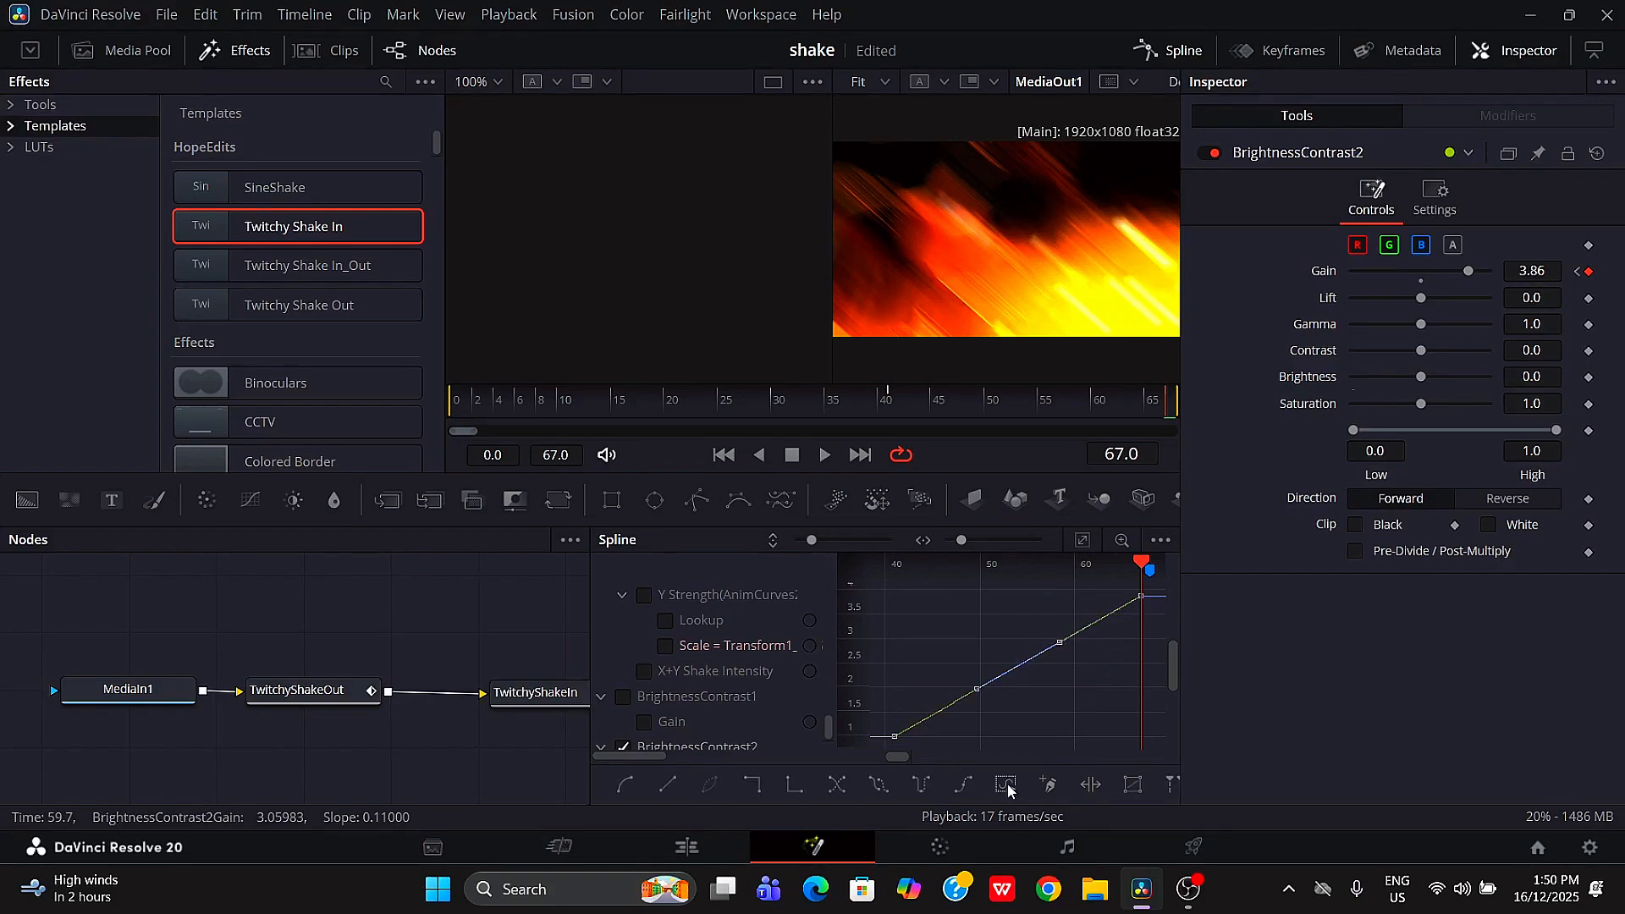
{"action": "left_click_drag", "start_coordinate": [1048, 597], "coordinate": [1139, 730]}
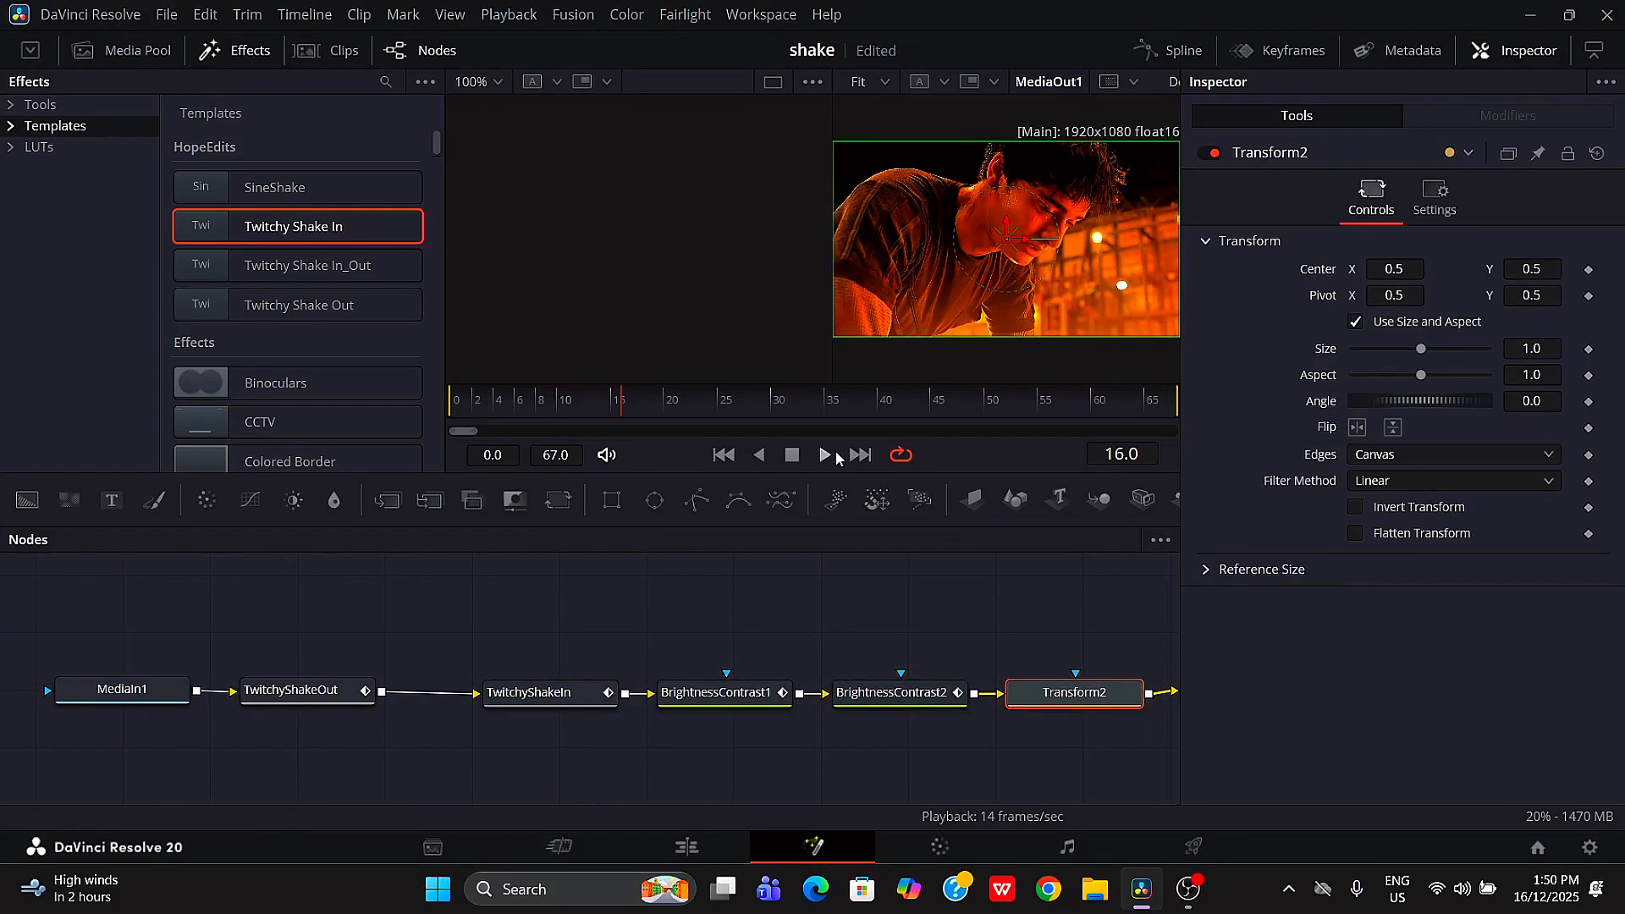
Step: Add a Transform after BrightnessContrast2, keyframe Size from 1.0 at frame 0 to about 1.7 at frame 67, and set its pivot to X 0.659, Y 0.518
{"action": "left_click_drag", "start_coordinate": [842, 404], "coordinate": [443, 447]}
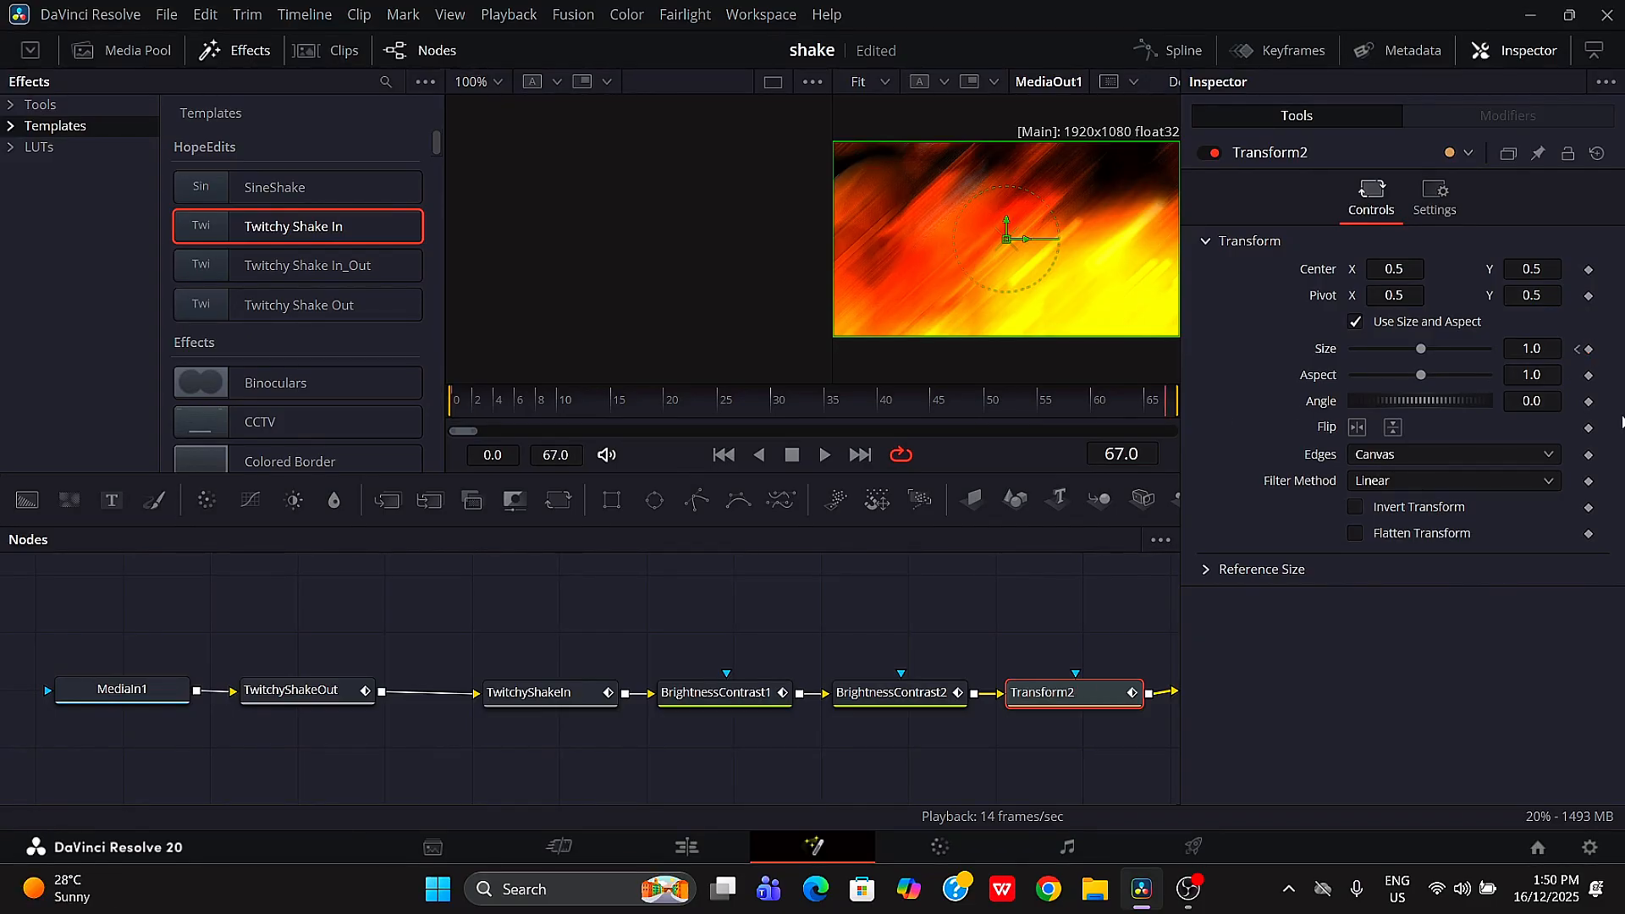
{"action": "left_click_drag", "start_coordinate": [1422, 356], "coordinate": [1434, 359]}
{"action": "left_click_drag", "start_coordinate": [1094, 414], "coordinate": [844, 455]}
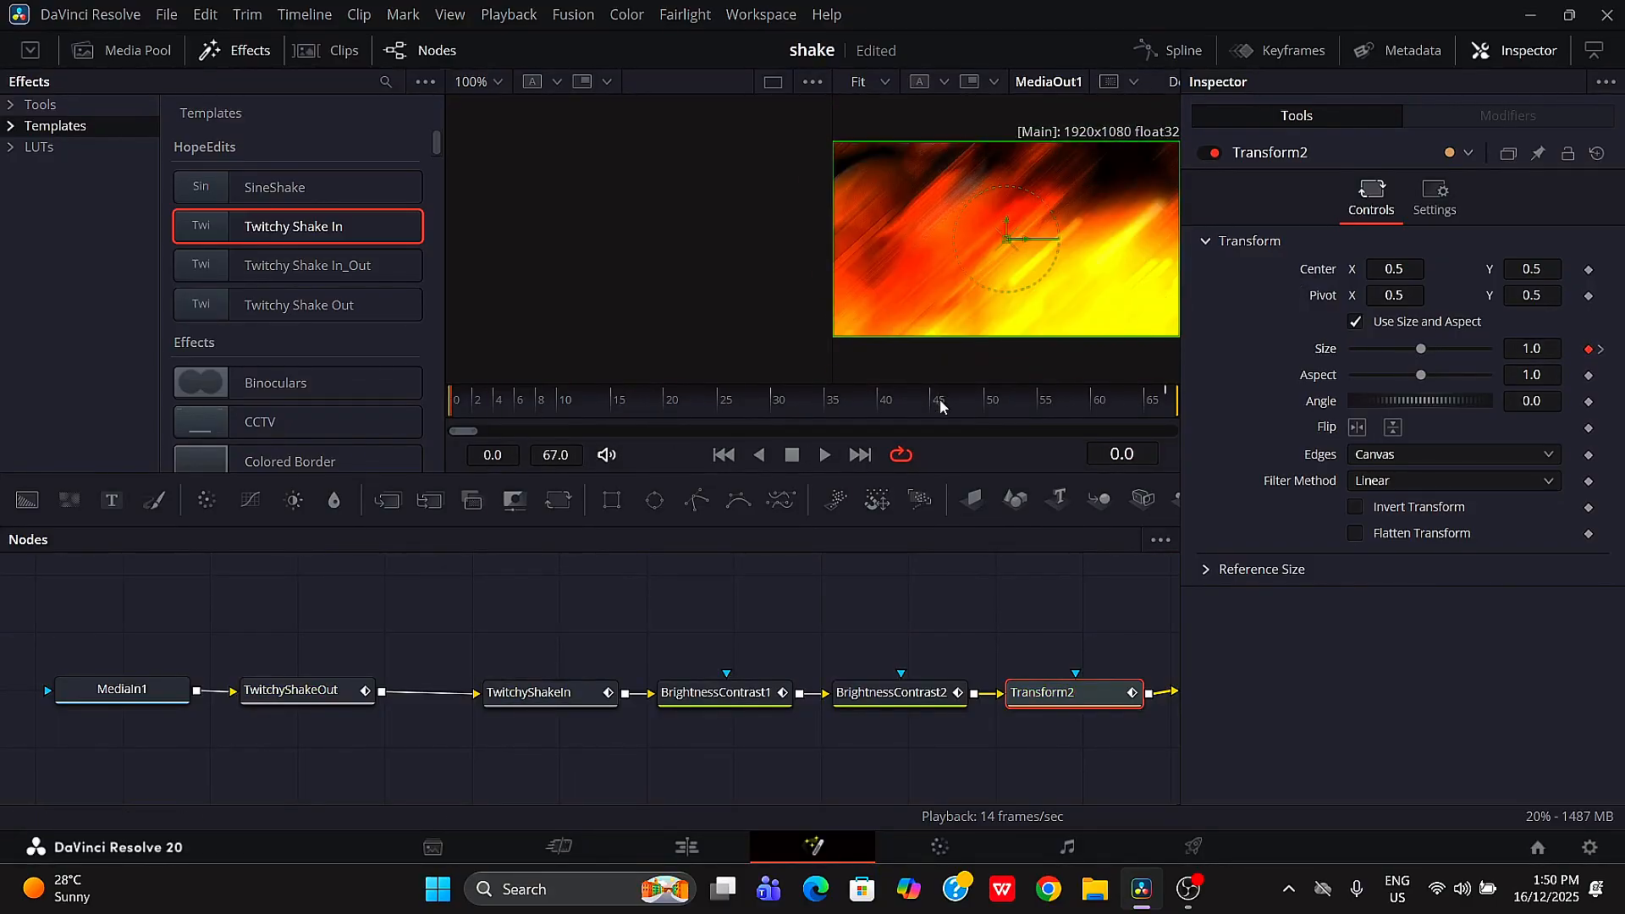
{"action": "left_click", "coordinate": [957, 410]}
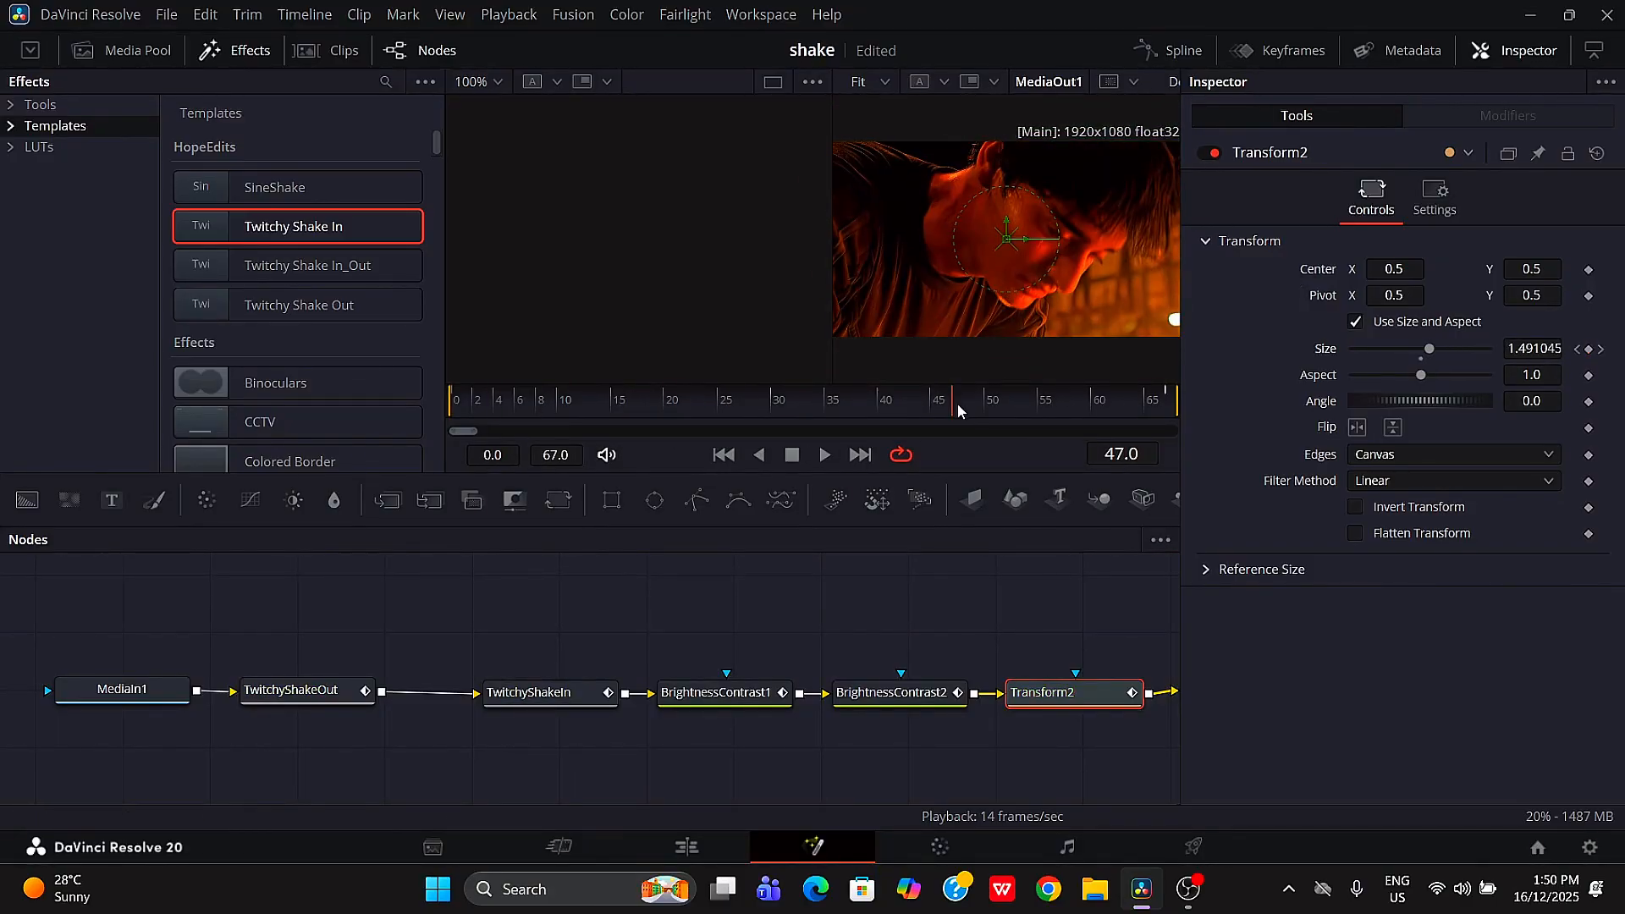
{"action": "left_click_drag", "start_coordinate": [1533, 296], "coordinate": [1580, 298]}
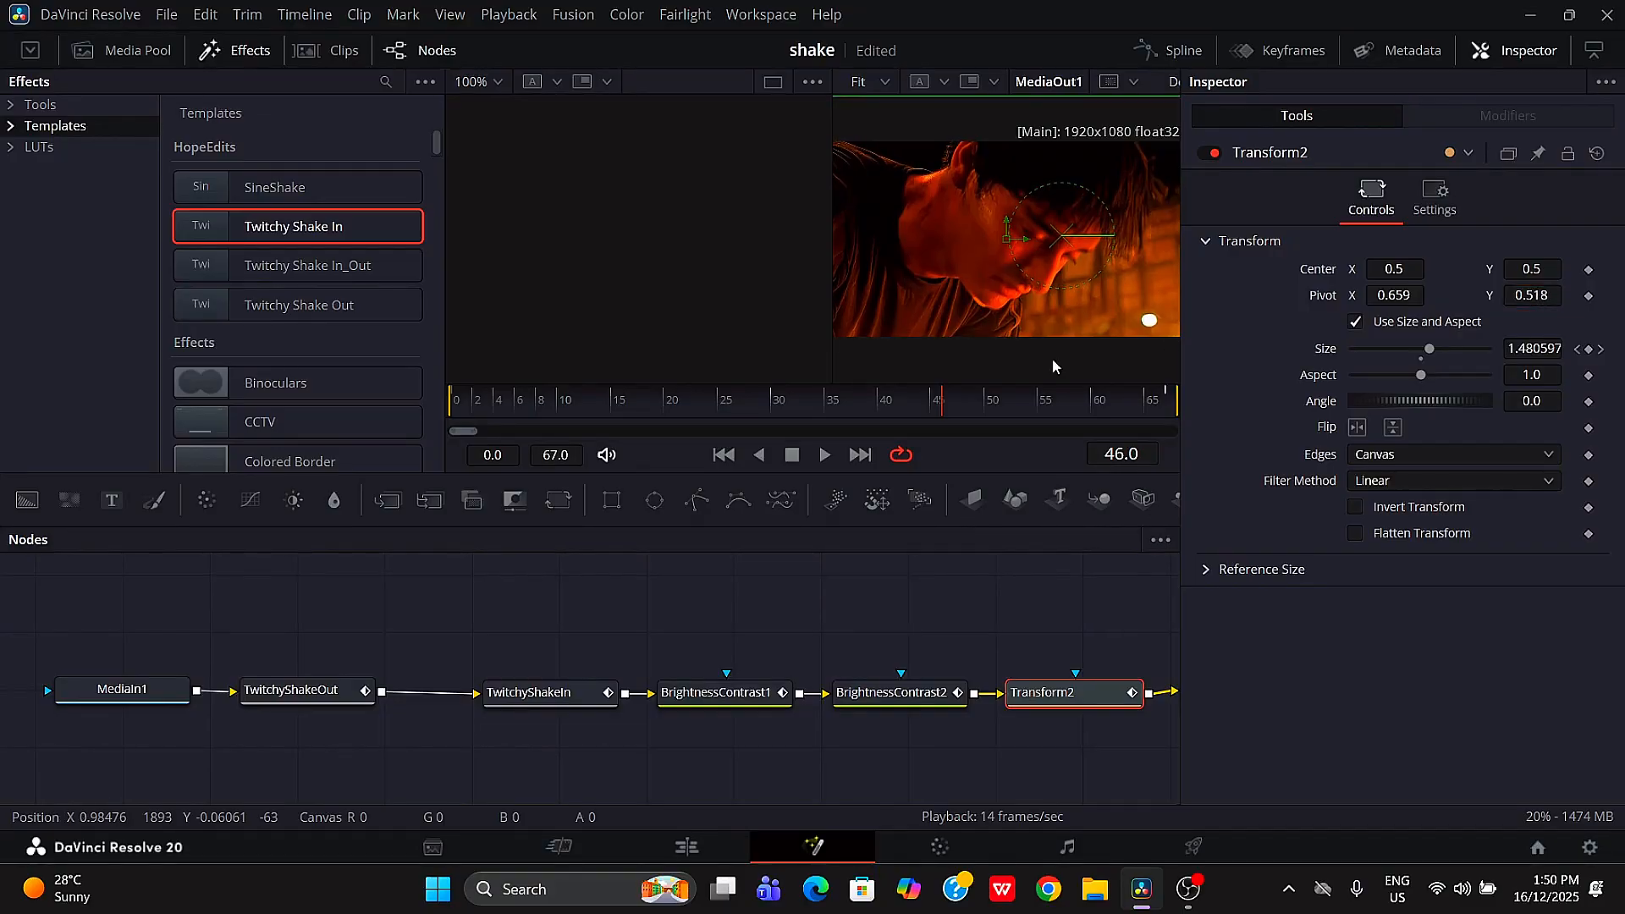
{"action": "left_click_drag", "start_coordinate": [947, 397], "coordinate": [932, 395]}
Step: Isolate Transform2's Size spline, smooth its keyframes and bend both handles so the zoom is fast at the ends and slow in the middle
{"action": "left_click", "coordinate": [1170, 52]}
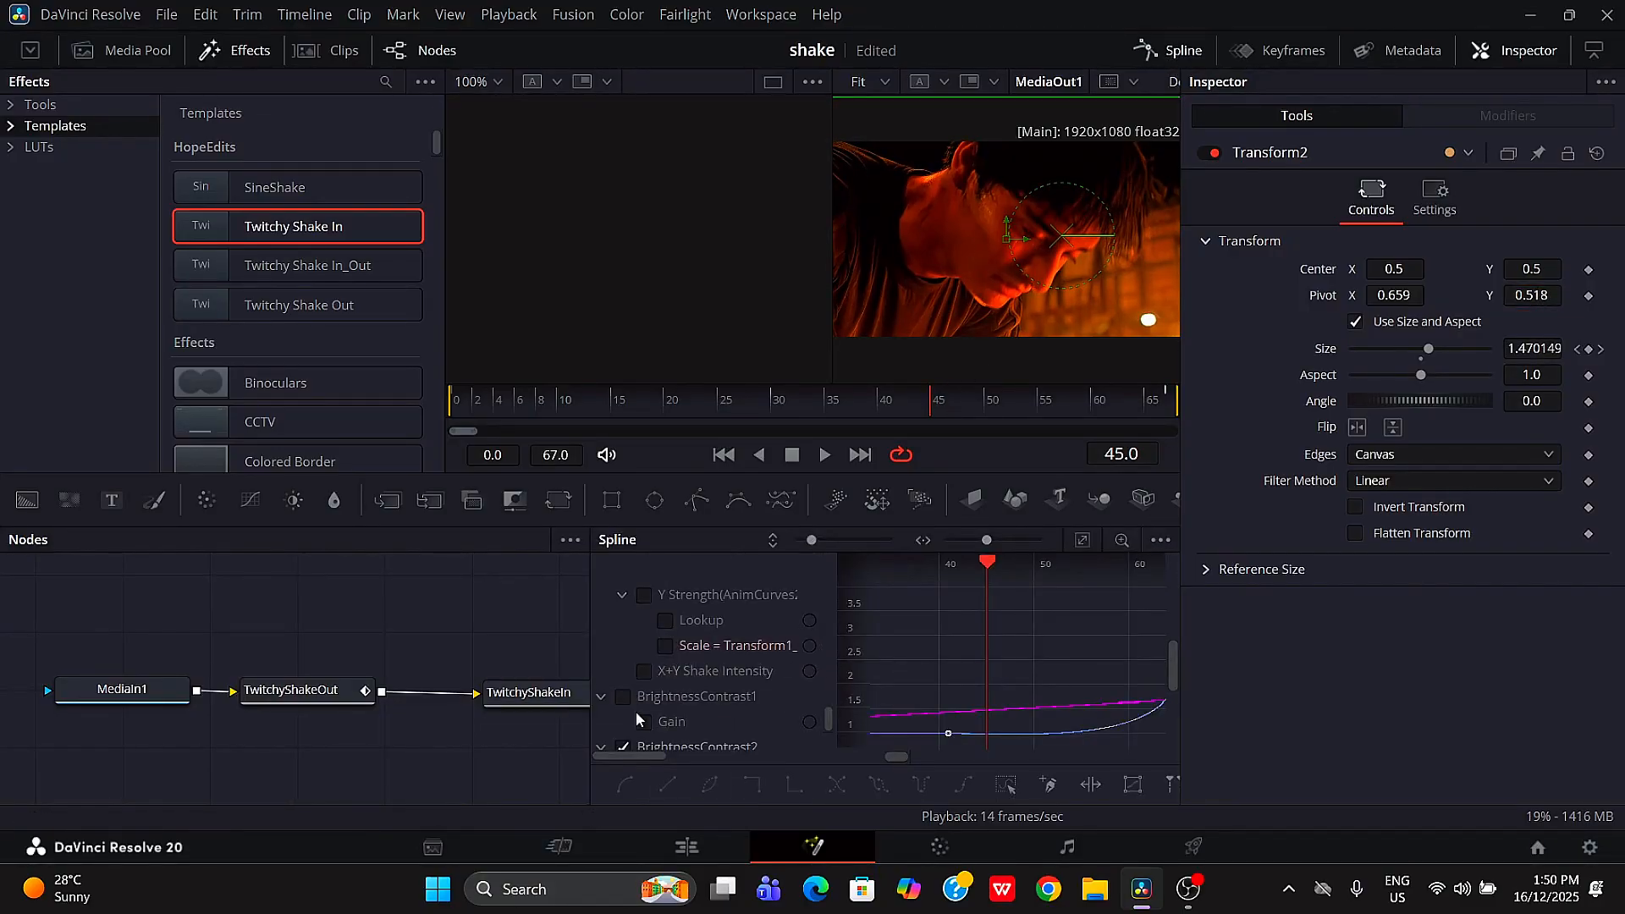
{"action": "scroll", "coordinate": [637, 719], "scroll_direction": "down", "scroll_amount": 1}
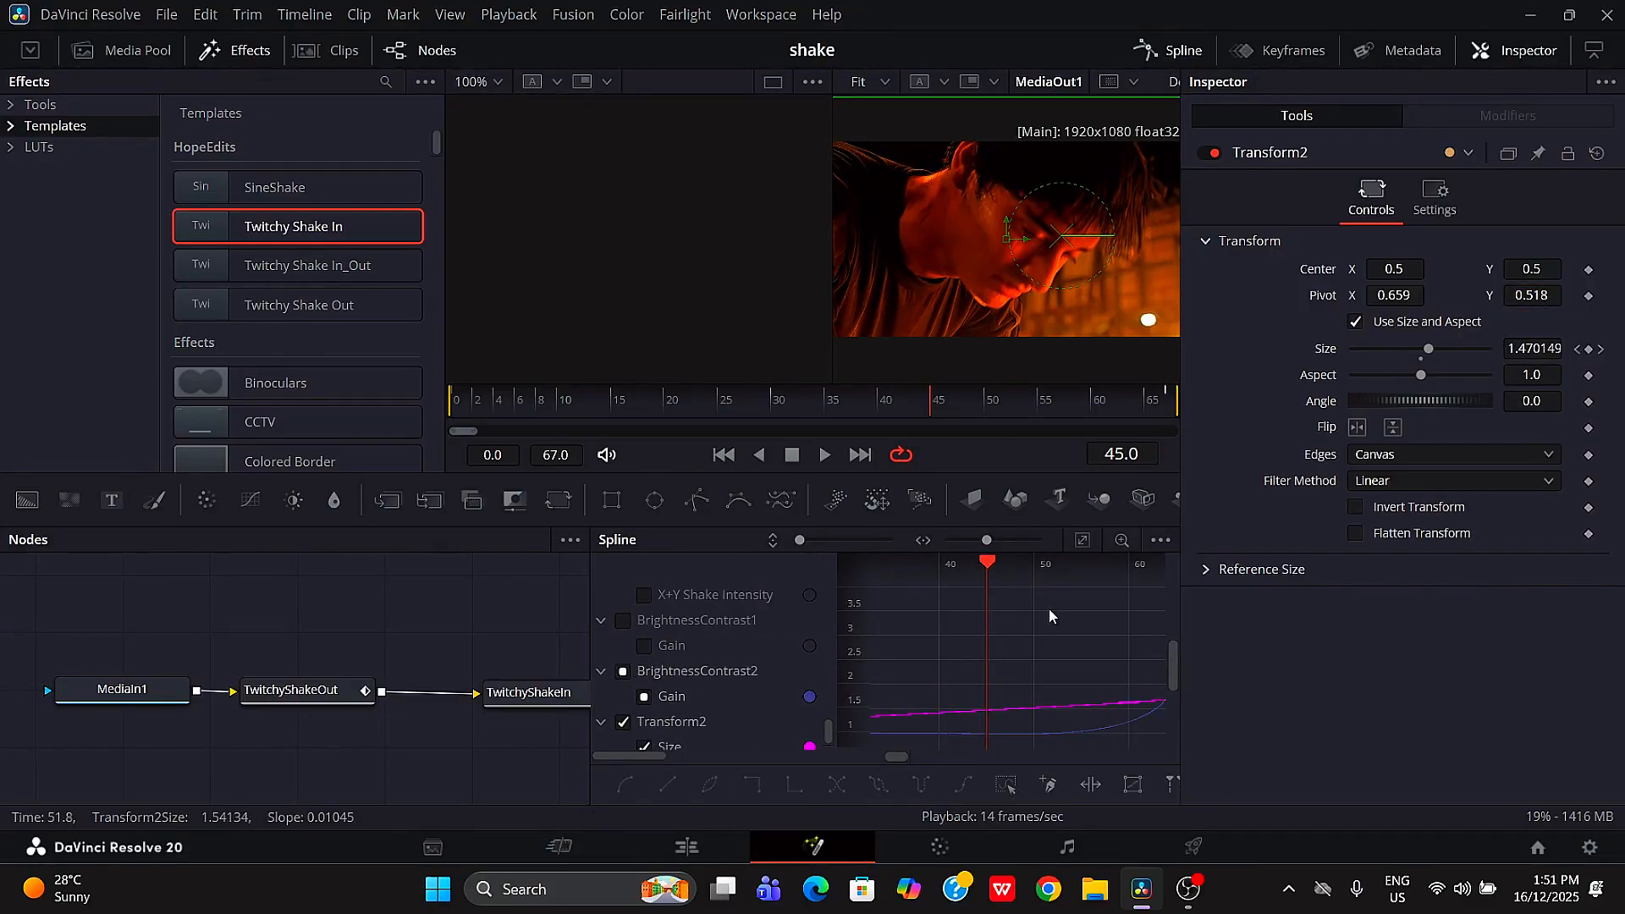
{"action": "left_click", "coordinate": [1082, 543]}
{"action": "key", "text": "s"}
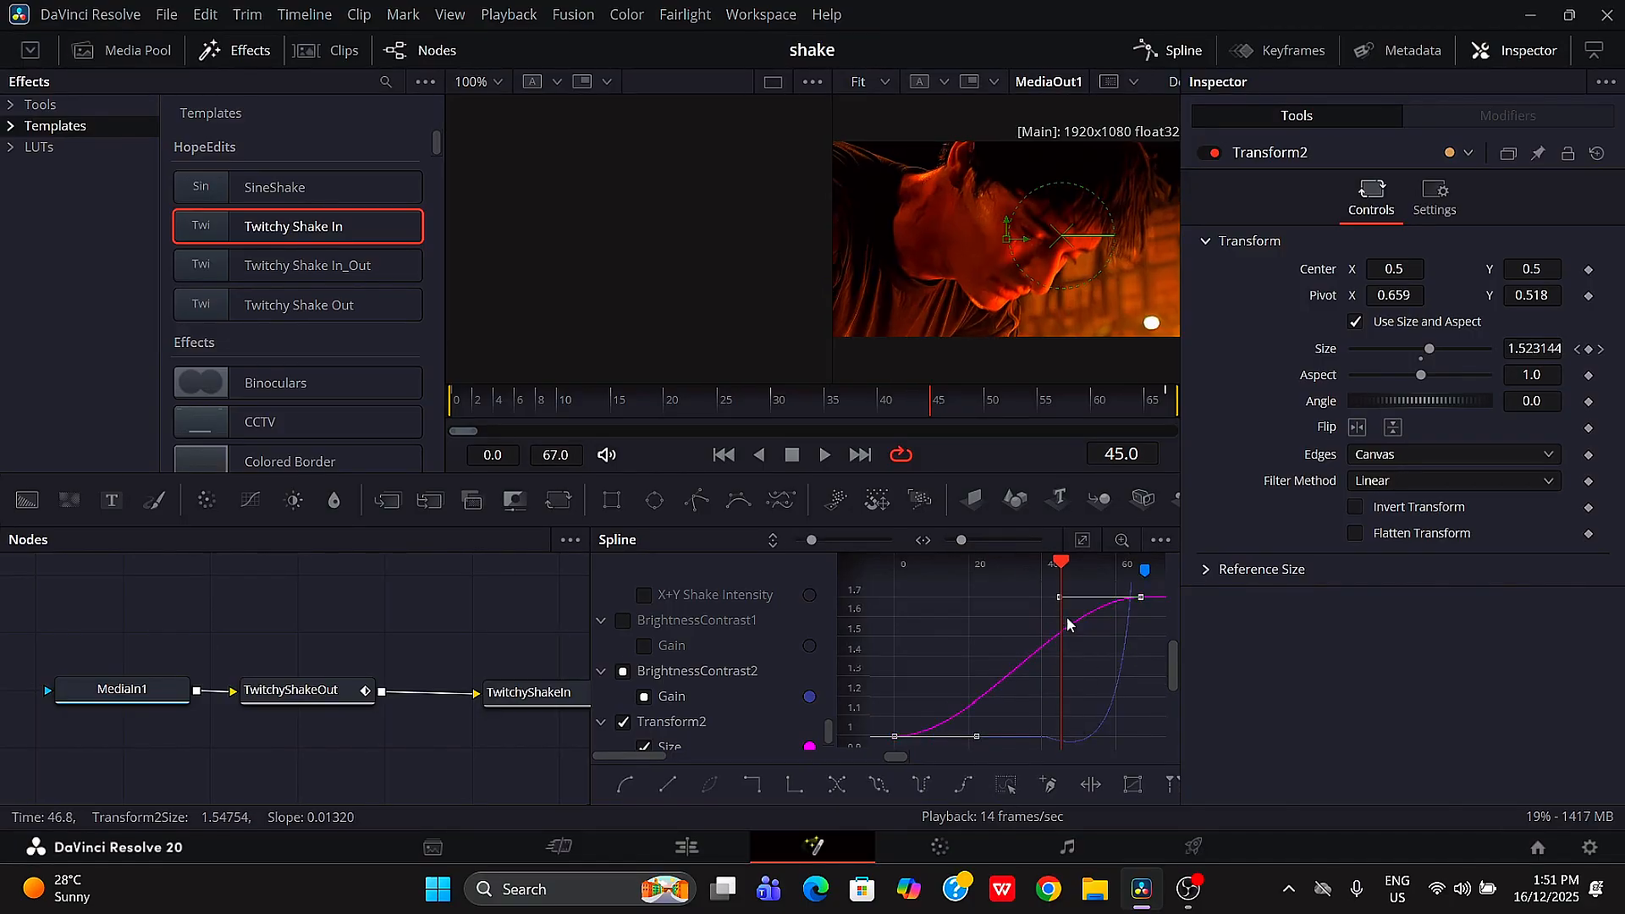
{"action": "left_click_drag", "start_coordinate": [1057, 599], "coordinate": [1023, 634]}
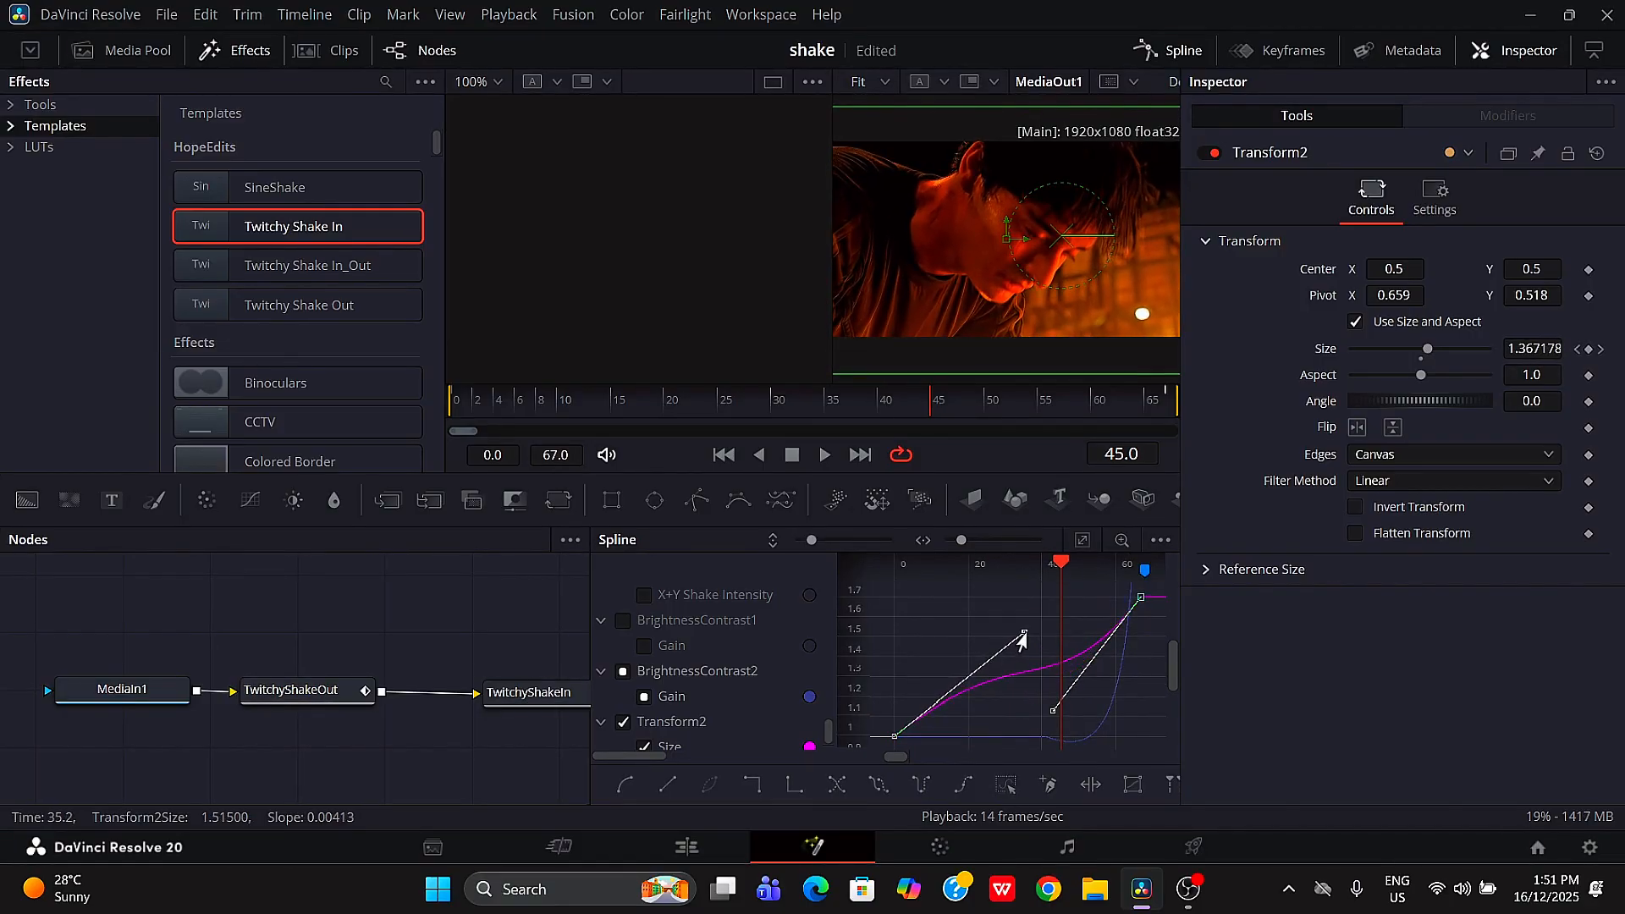
{"action": "left_click_drag", "start_coordinate": [1054, 710], "coordinate": [1015, 719]}
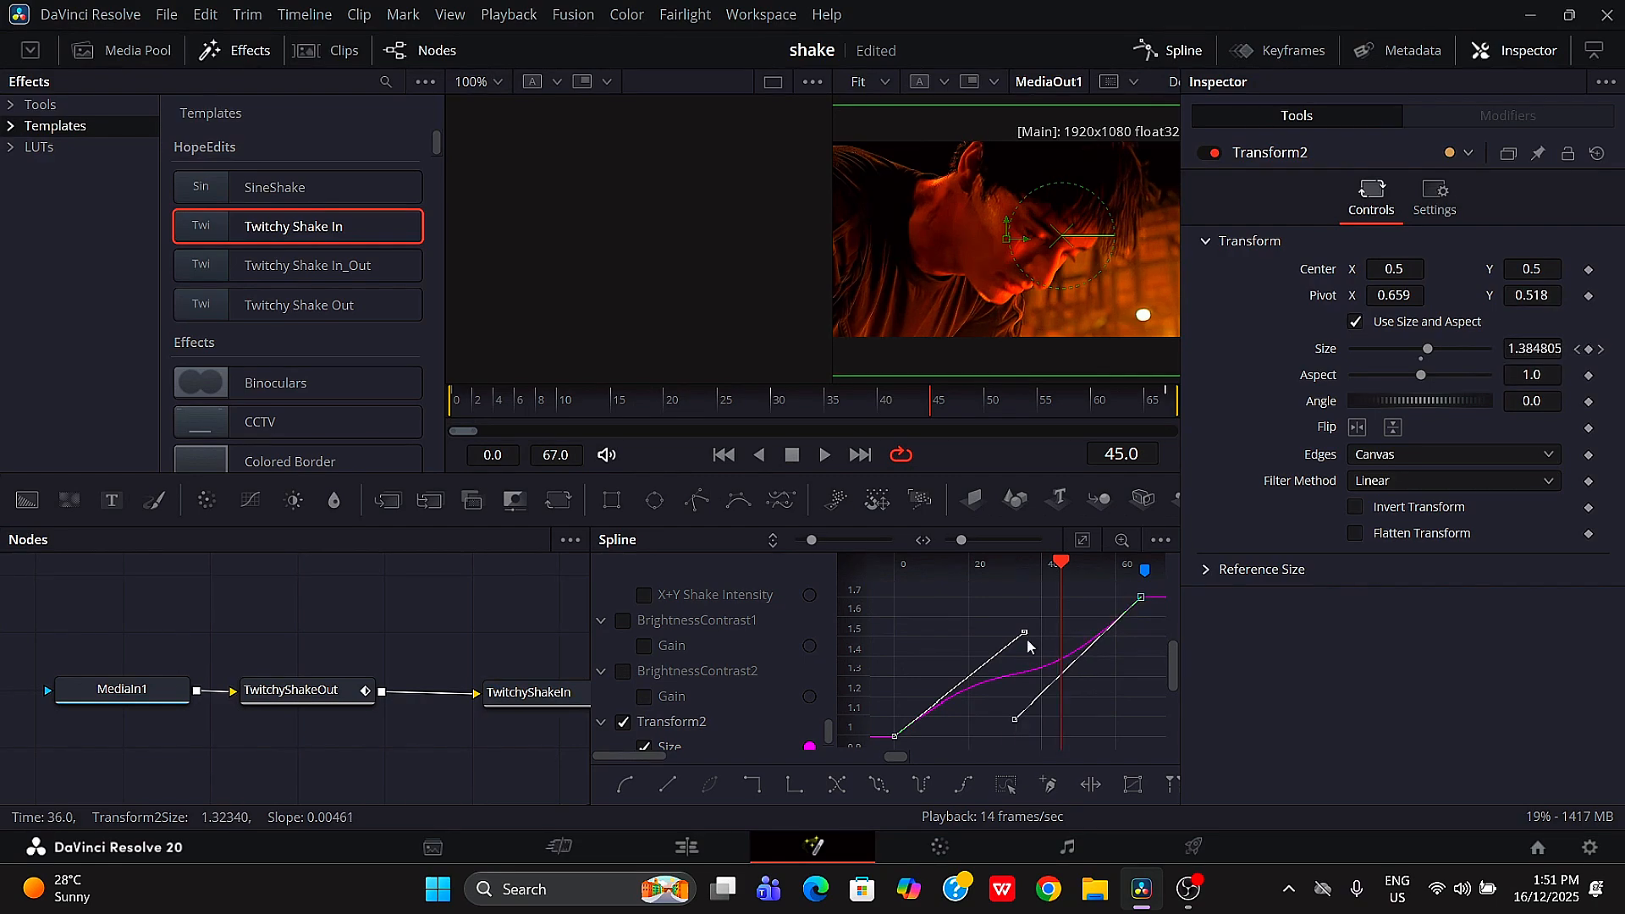
Step: Play back the composition with the curved zoom and close the spline view
{"action": "left_click", "coordinate": [825, 455]}
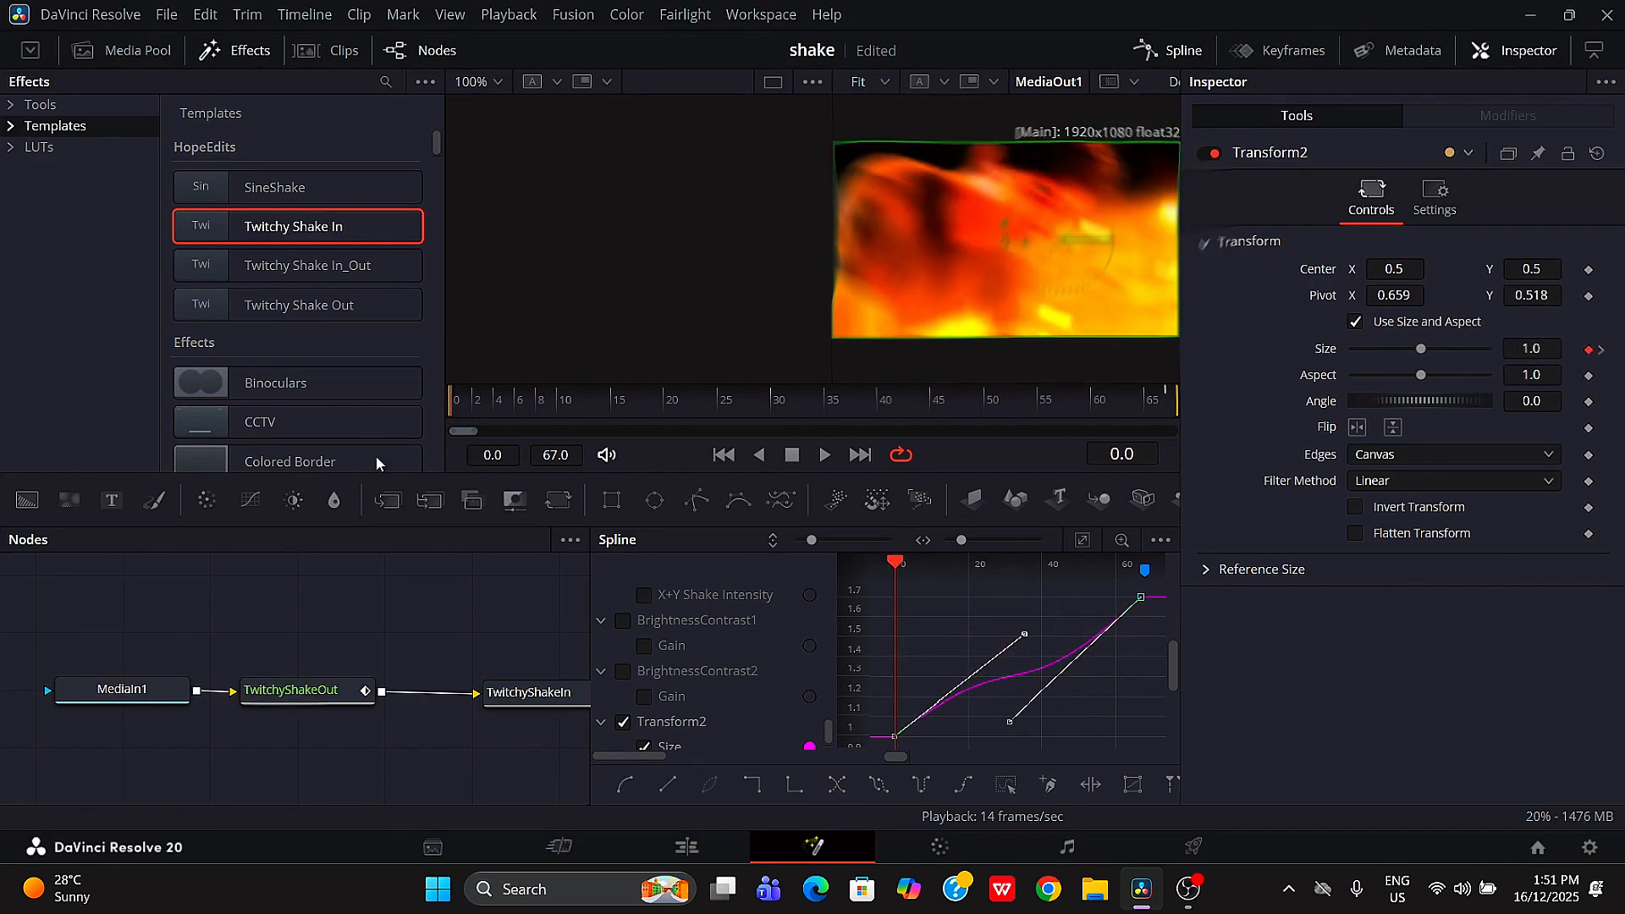
{"action": "left_click", "coordinate": [1182, 54]}
{"action": "key", "text": "space"}
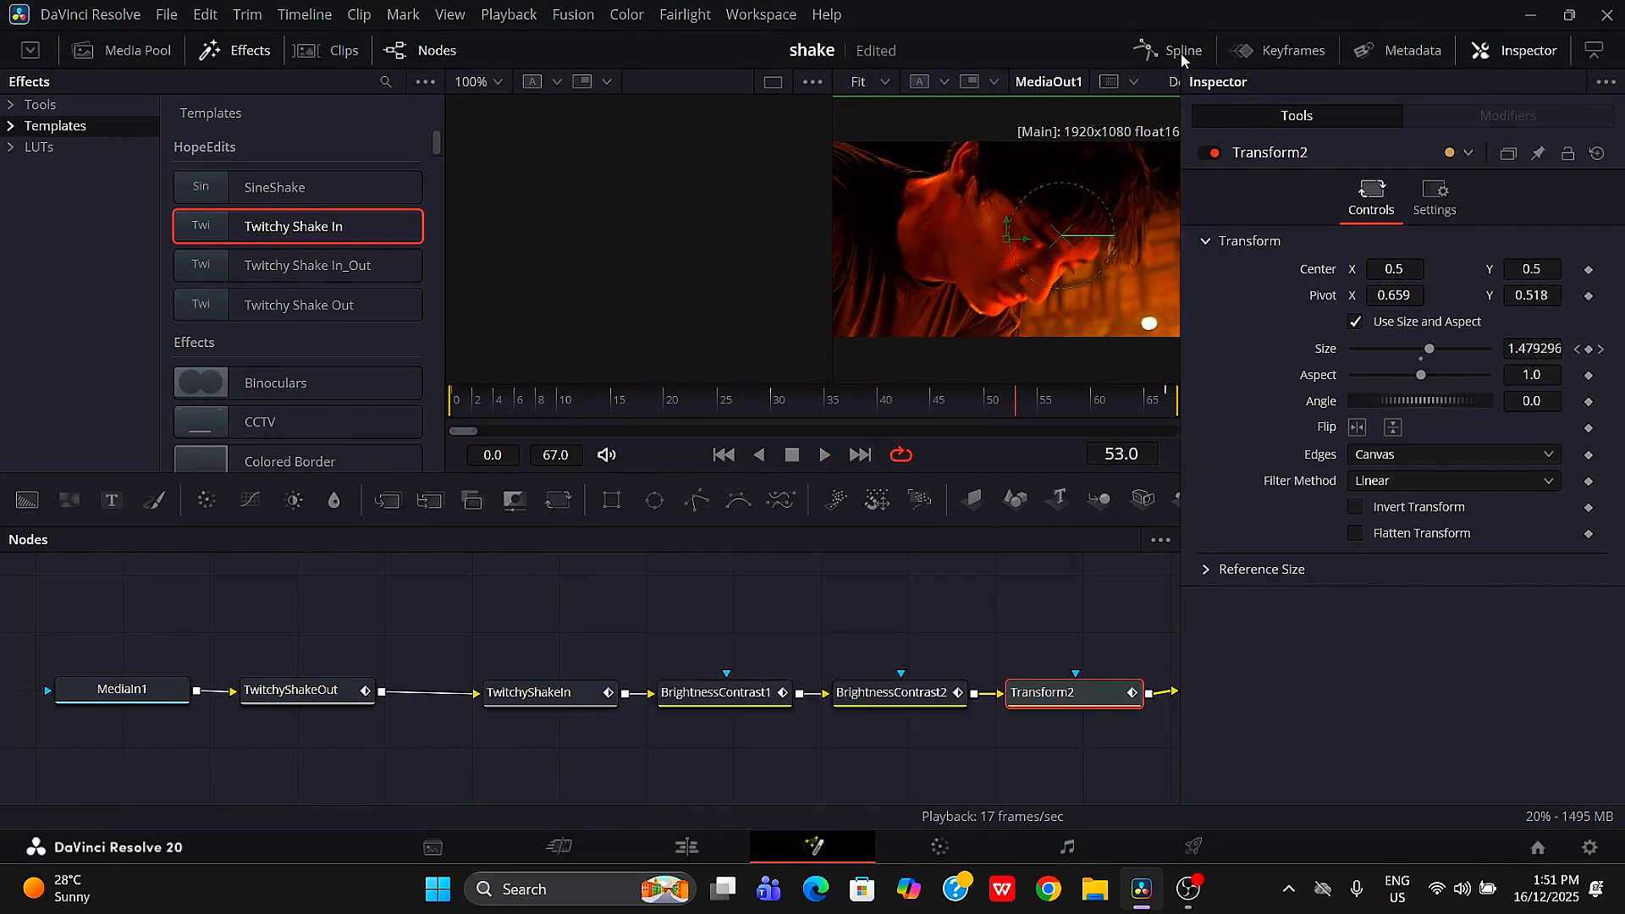
Step: Return to the Edit page and play the timeline from within the first clip
{"action": "left_click", "coordinate": [686, 847]}
{"action": "left_click_drag", "start_coordinate": [907, 637], "coordinate": [826, 638]}
{"action": "key", "text": "space"}
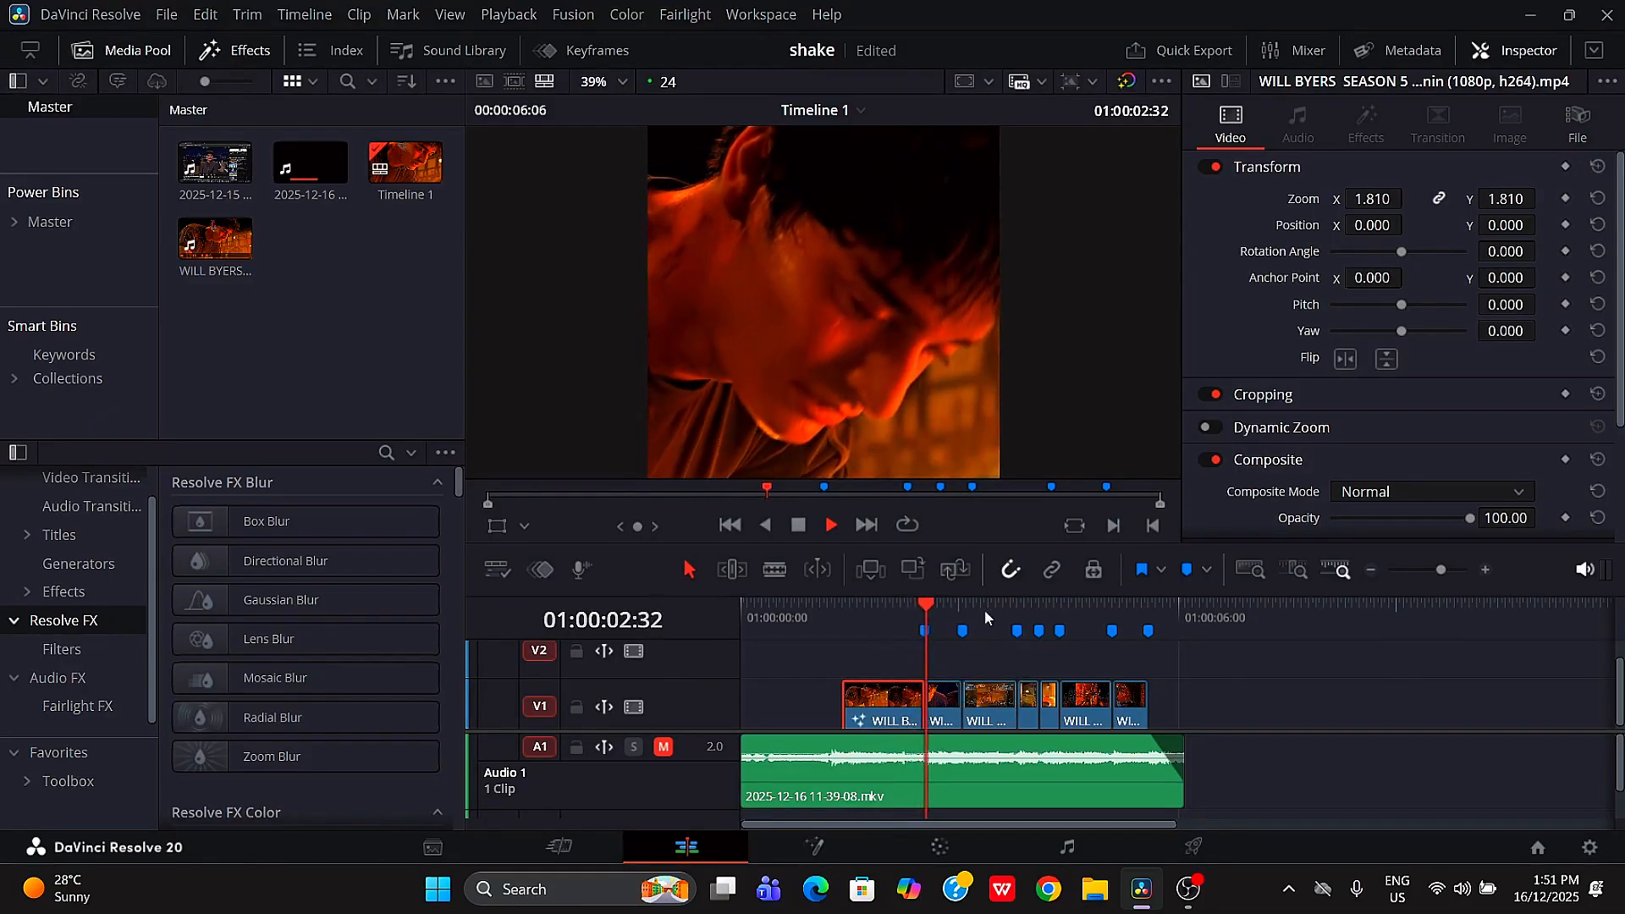
Step: Move the playhead to Marker 2 and open the second timeline clip in the Fusion page
{"action": "left_click", "coordinate": [926, 622]}
{"action": "right_click", "coordinate": [945, 703]}
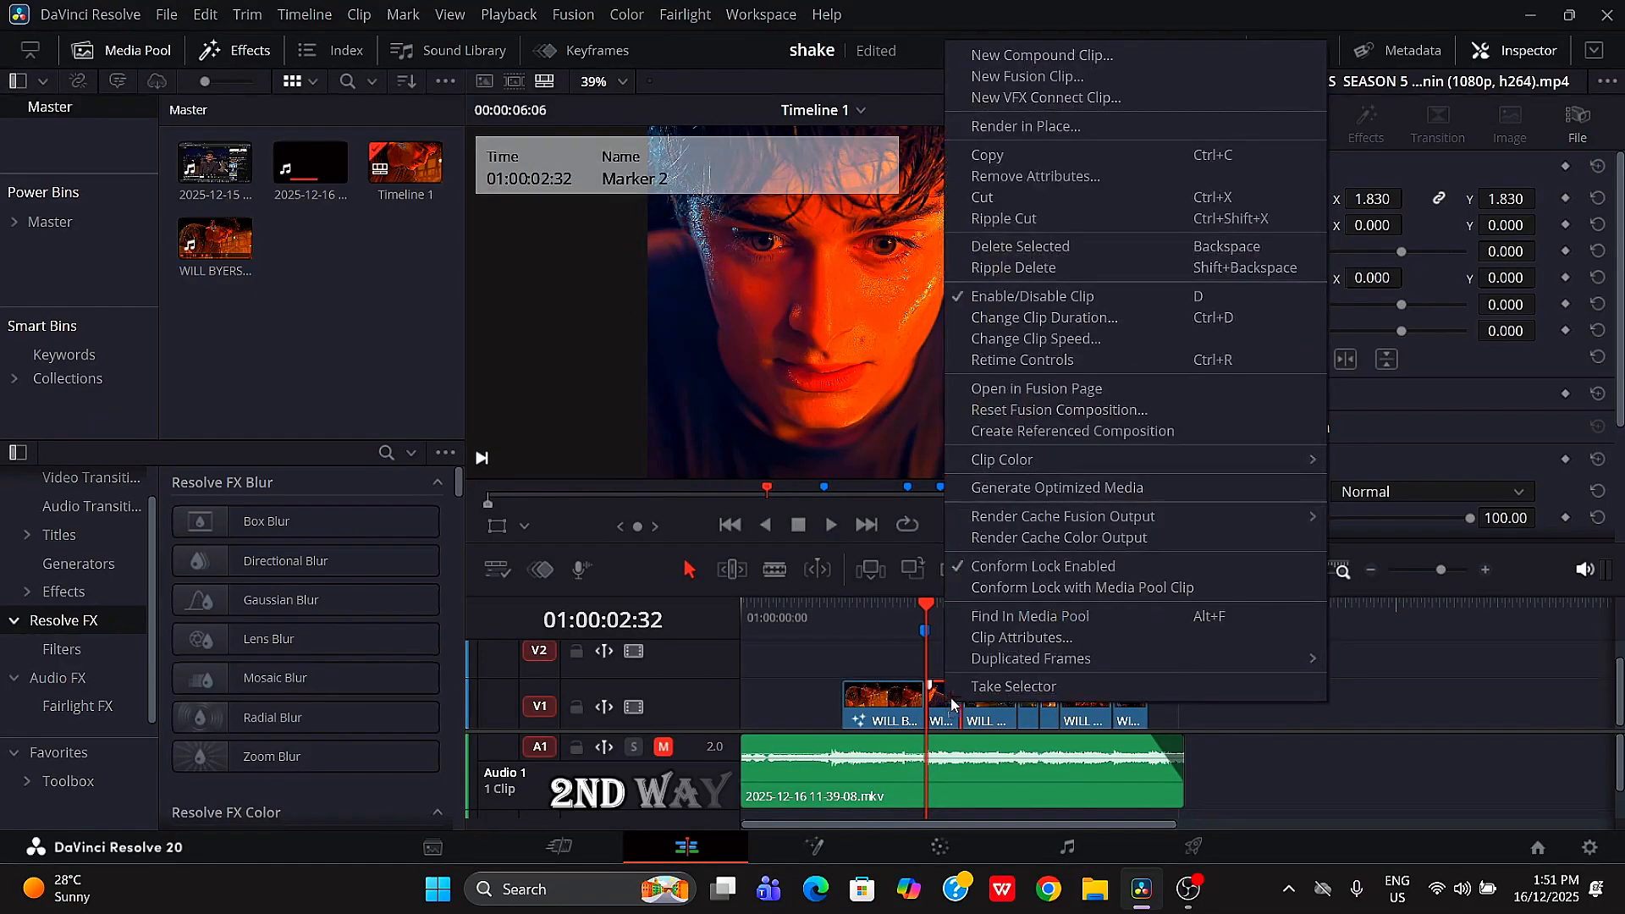
{"action": "left_click", "coordinate": [1037, 389]}
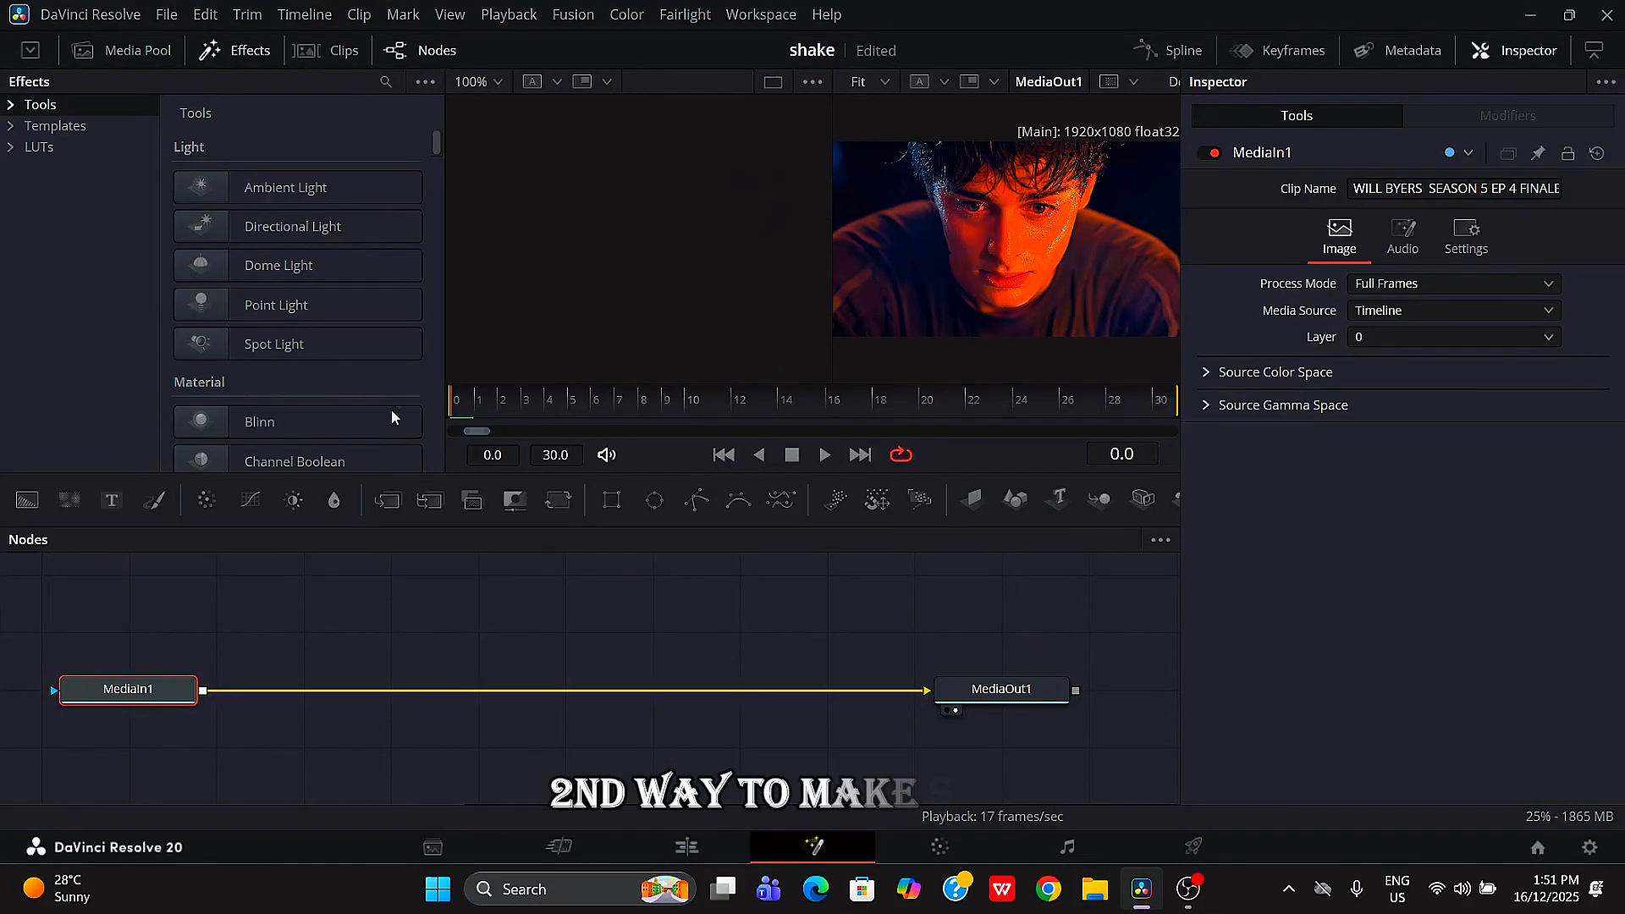
Step: Insert Twitchy Shake Out between MediaIn1 and MediaOut1 and keyframe its X+Y Shake Intensity from 0.25 at frame 0 to 0.0098 at frame 30
{"action": "left_click", "coordinate": [51, 128]}
{"action": "left_click_drag", "start_coordinate": [399, 304], "coordinate": [288, 693]}
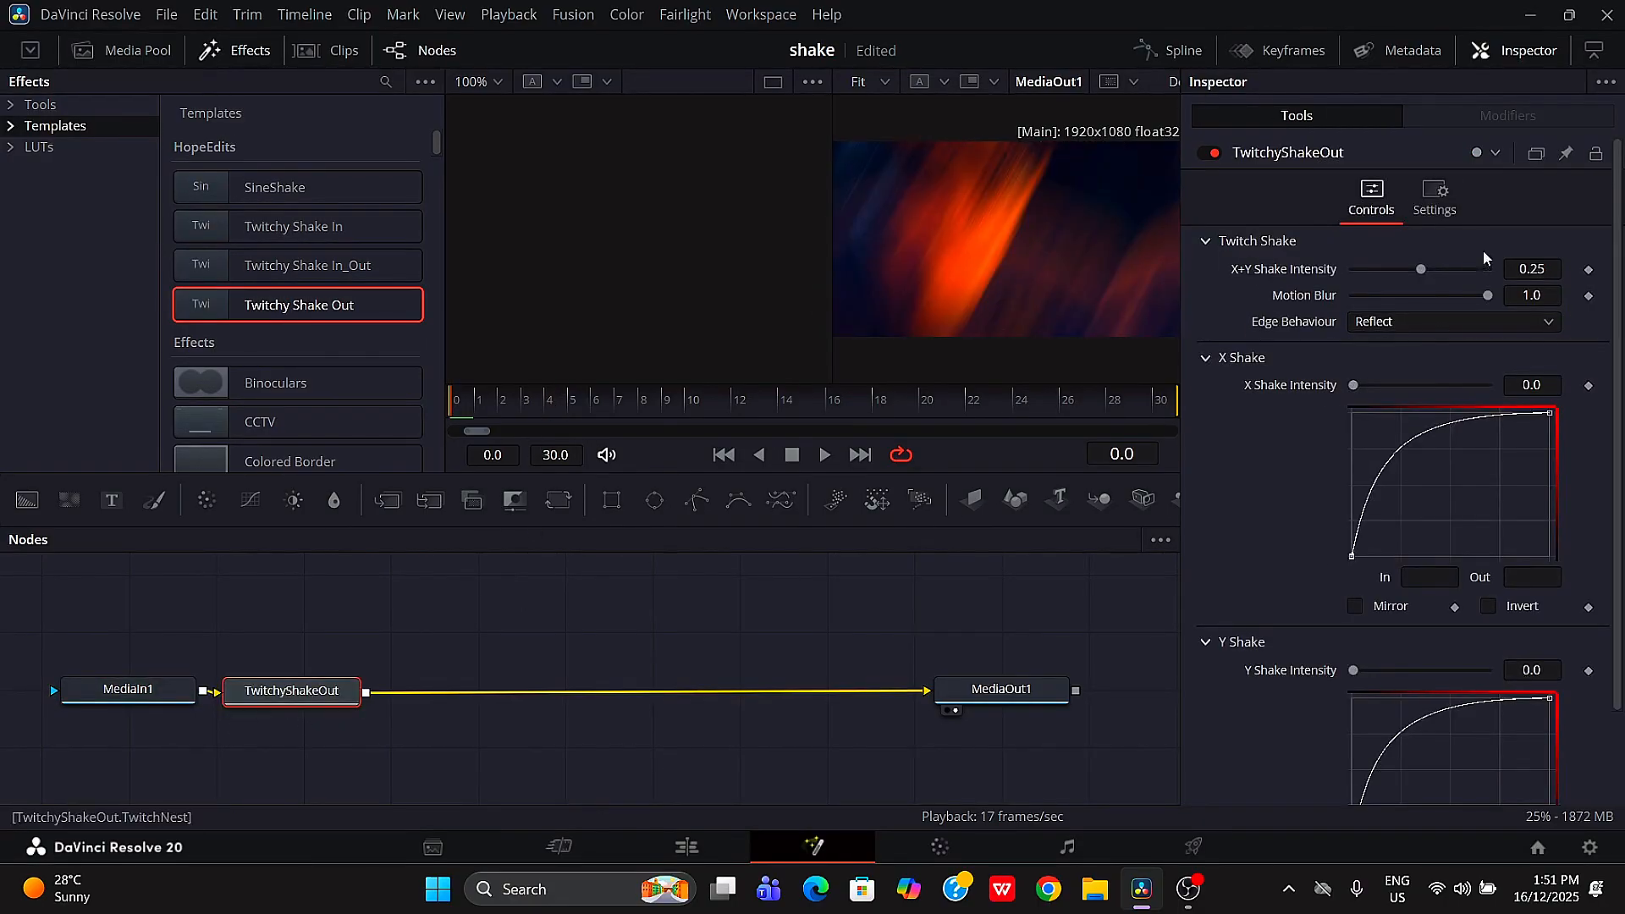
{"action": "left_click_drag", "start_coordinate": [1046, 404], "coordinate": [1468, 398]}
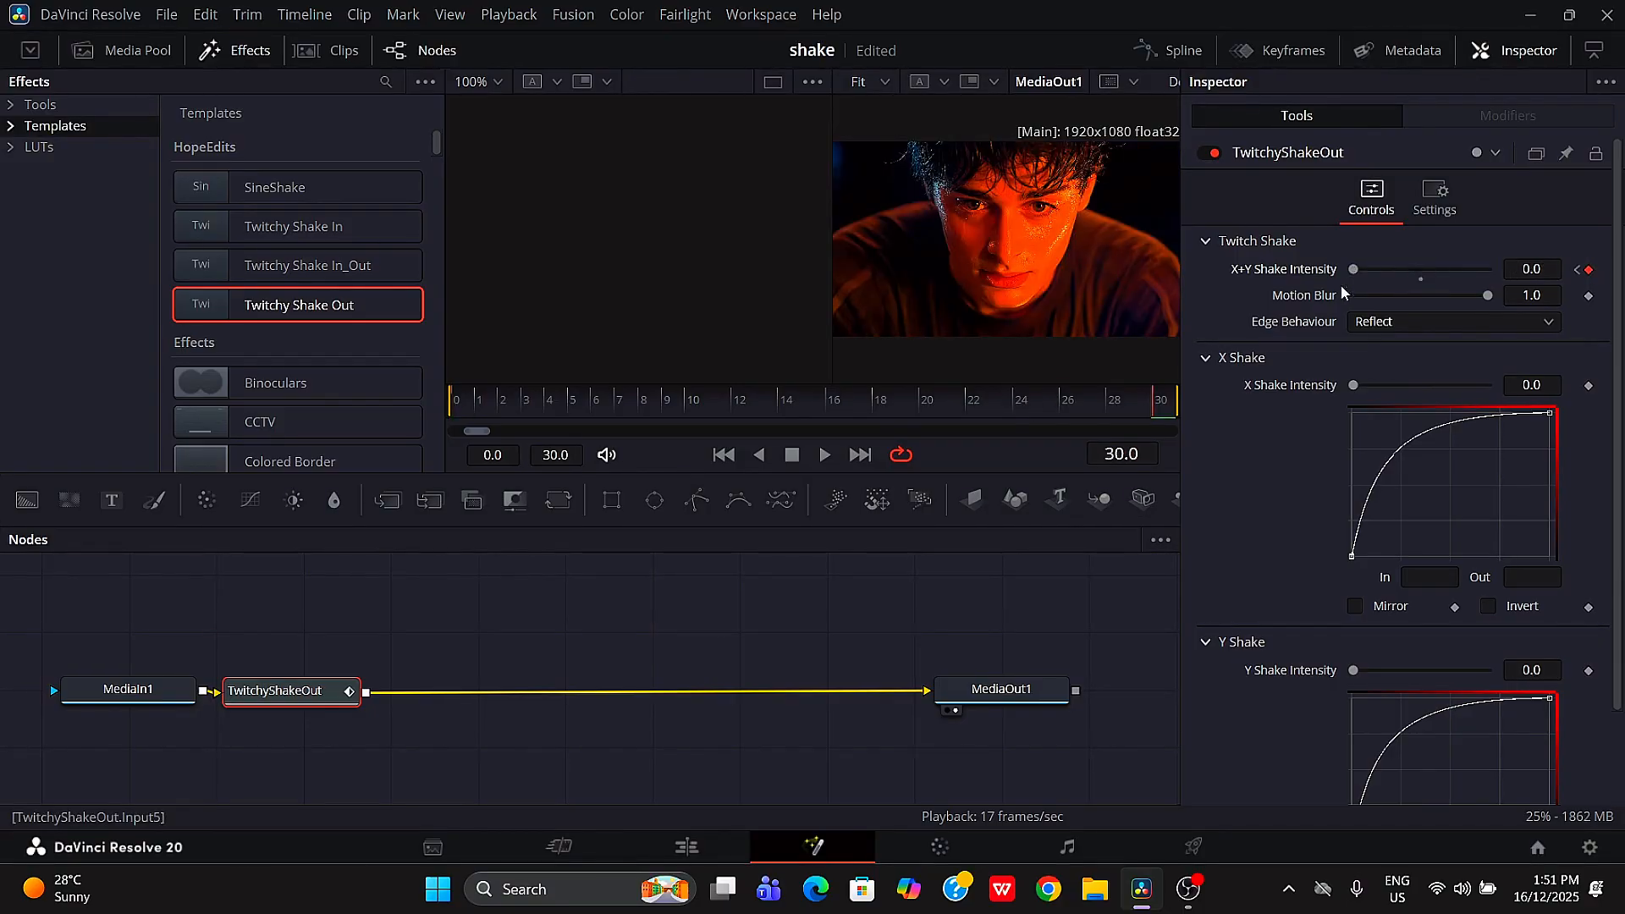
Step: Smooth the X+Y Shake Intensity keyframes, pull both handles to the curve's lower start for a very steep drop, and preview the shake
{"action": "left_click", "coordinate": [1169, 48]}
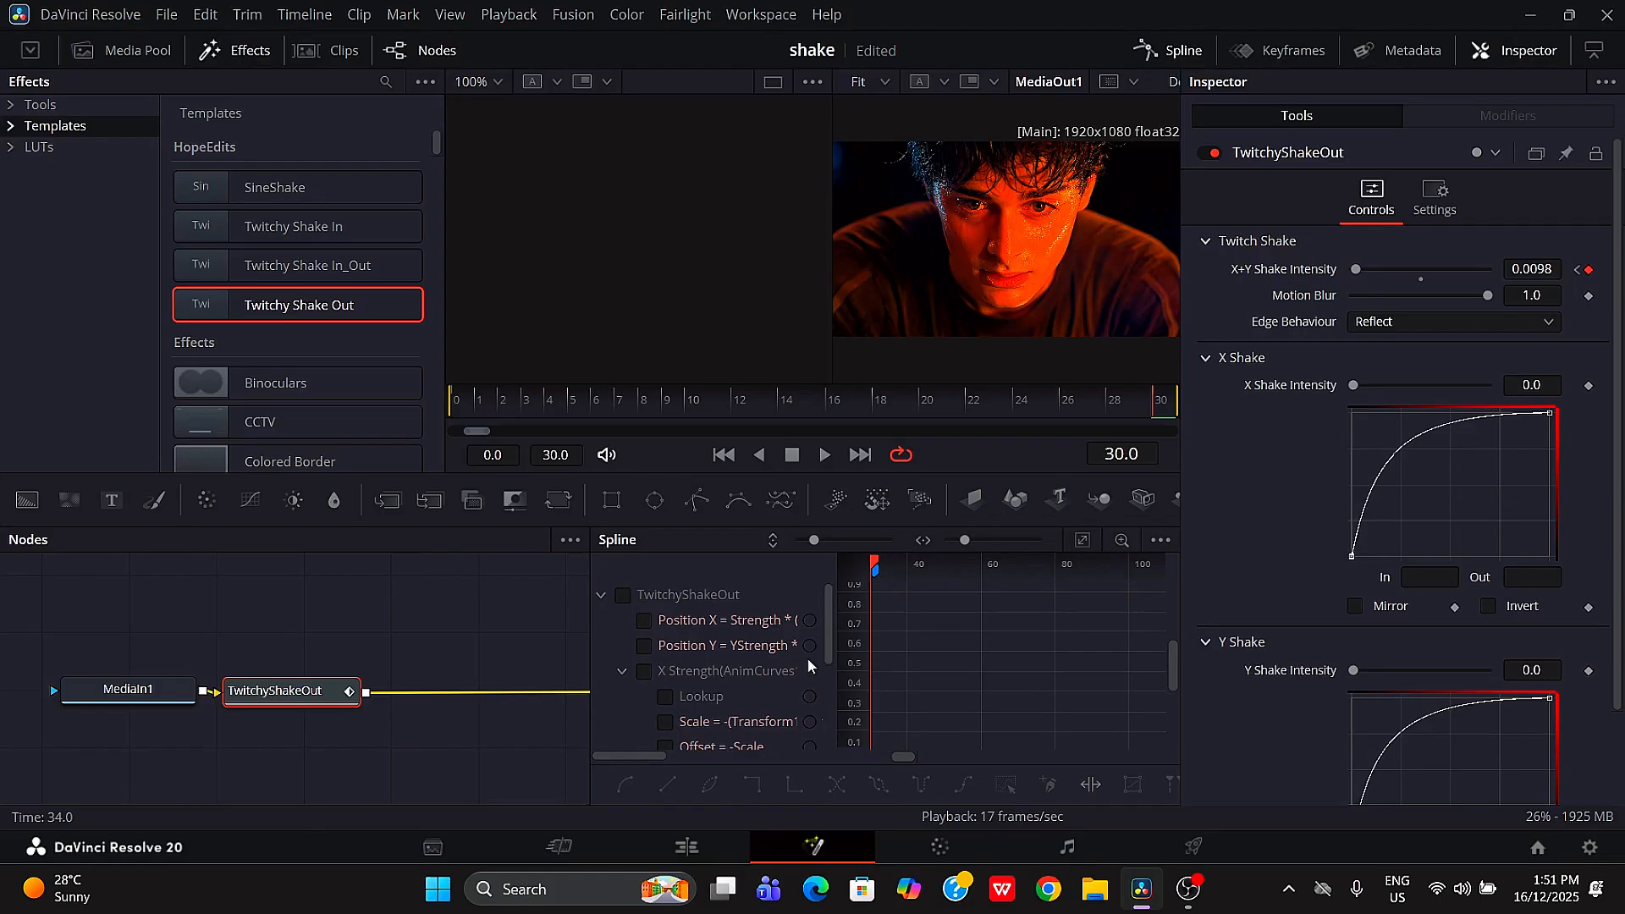
{"action": "left_click", "coordinate": [1006, 787]}
{"action": "key", "text": "f"}
{"action": "left_click_drag", "start_coordinate": [976, 596], "coordinate": [897, 738]}
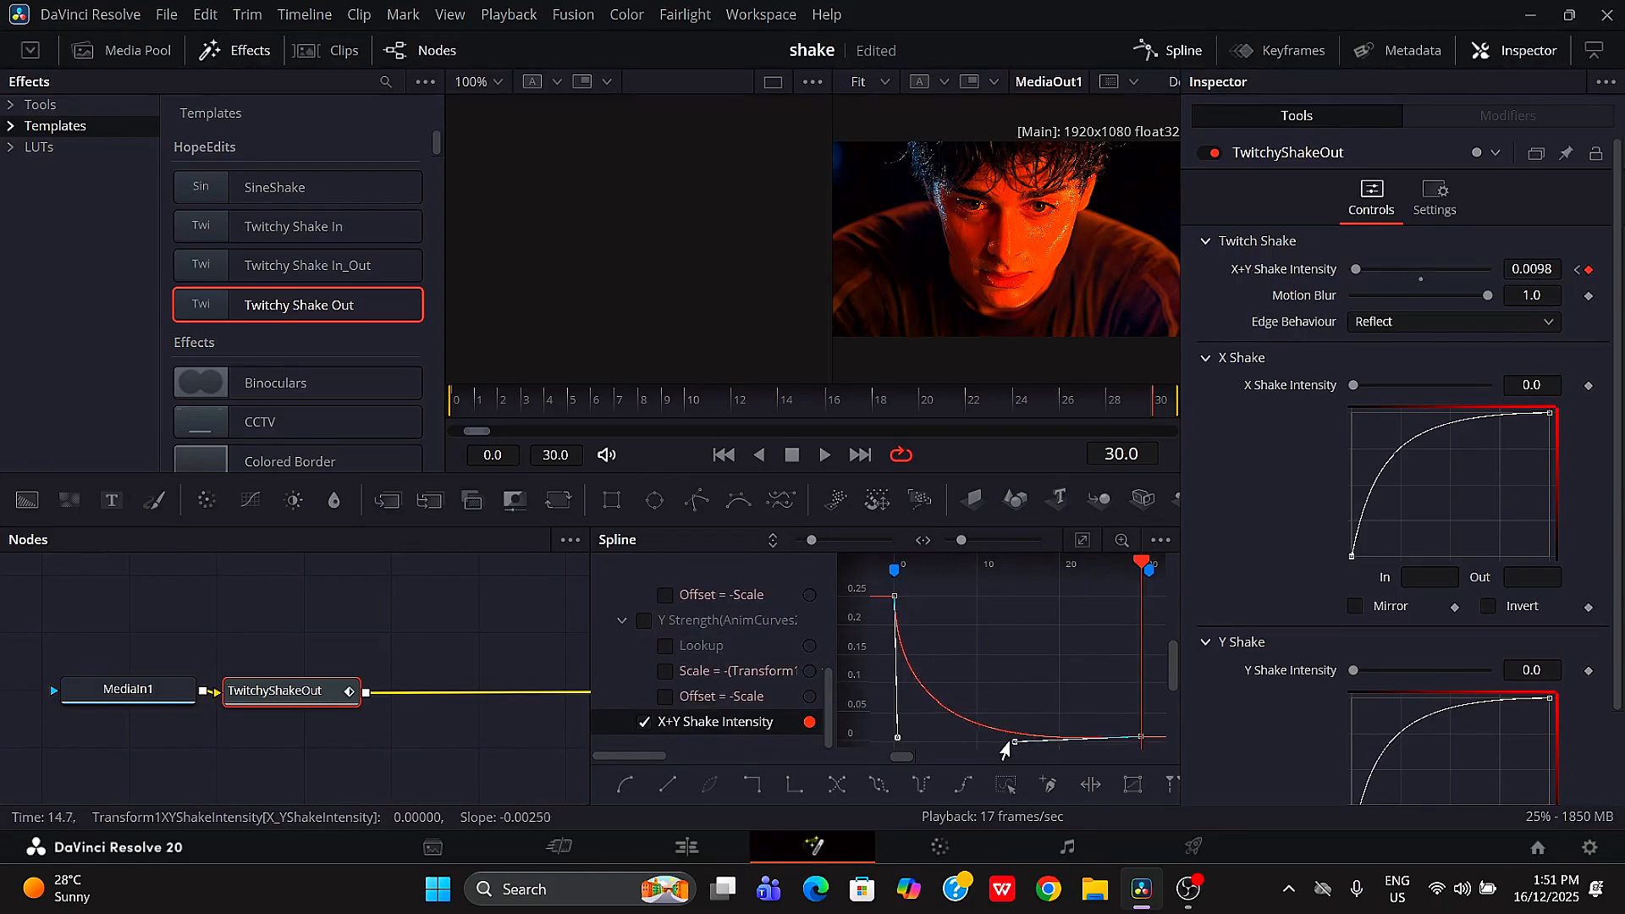
{"action": "left_click_drag", "start_coordinate": [1005, 745], "coordinate": [896, 741]}
{"action": "left_click", "coordinate": [1185, 56]}
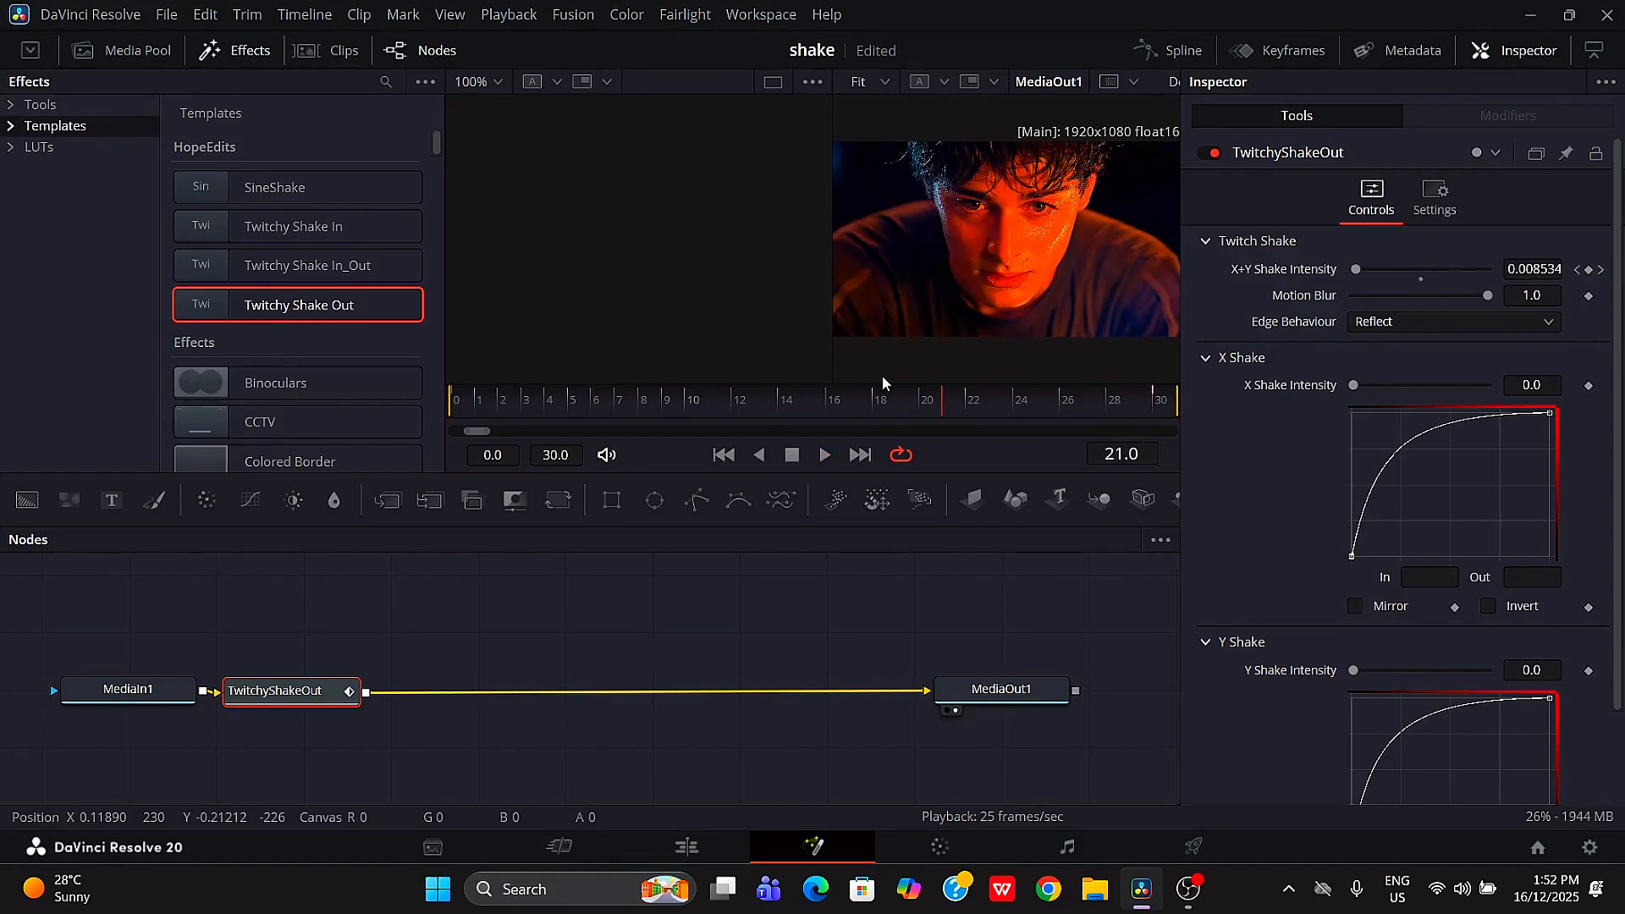
Step: Reset the X+Y Shake Intensity spline to smooth and bend its handles into a softer curve that falls quickly and then levels out
{"action": "left_click_drag", "start_coordinate": [425, 399], "coordinate": [424, 398]}
{"action": "left_click", "coordinate": [1177, 53]}
{"action": "key", "text": "shift+s"}
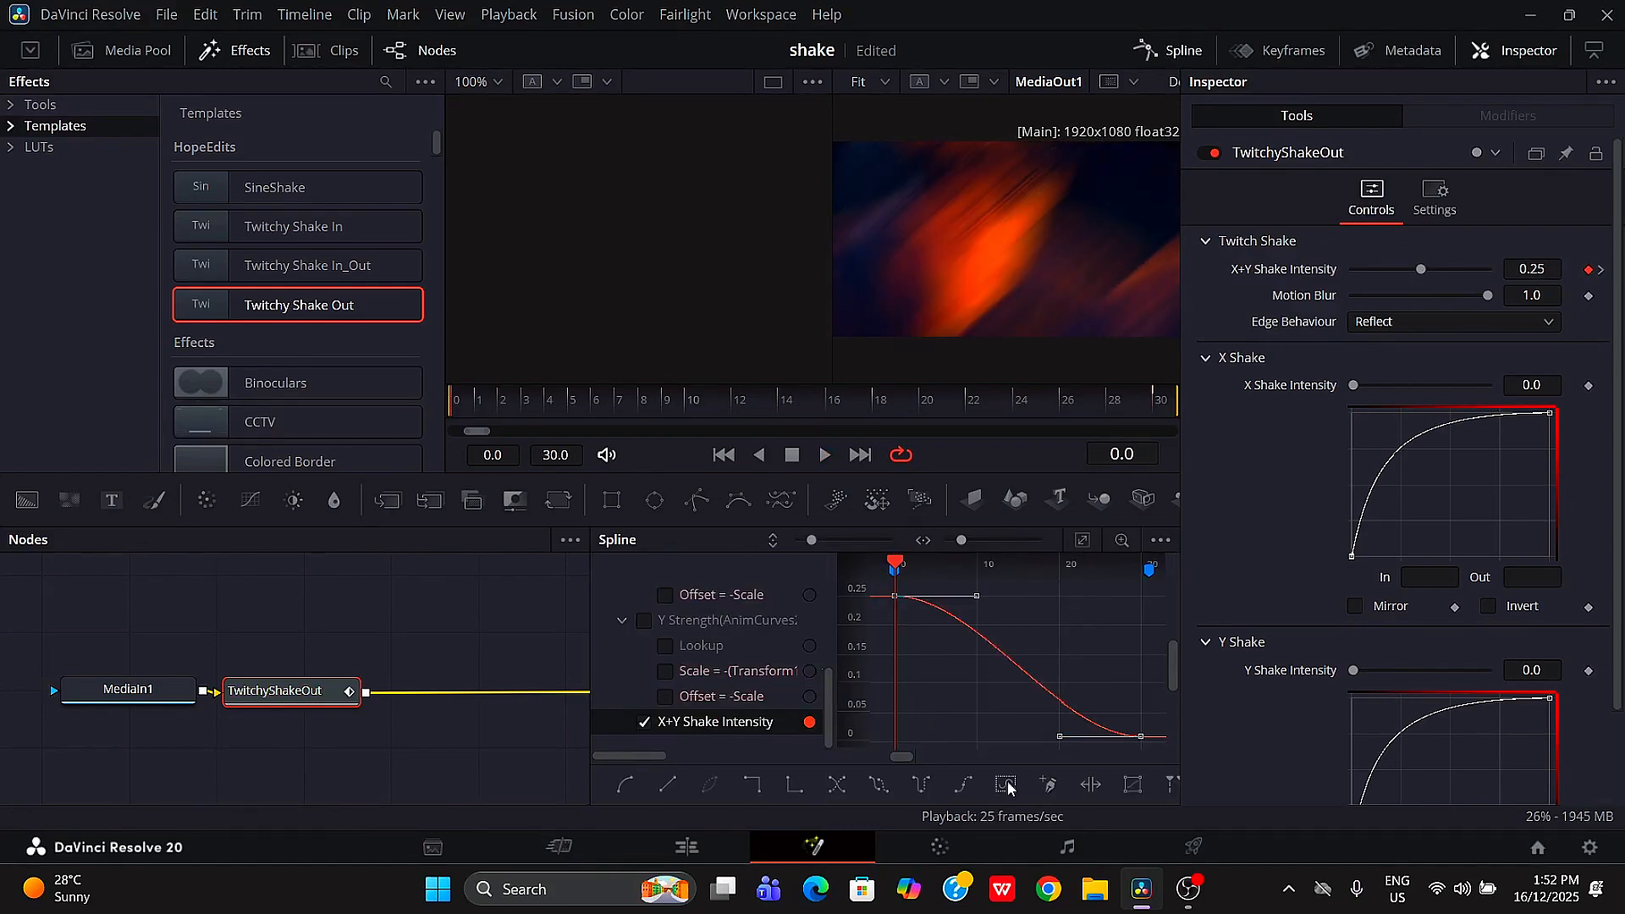
{"action": "left_click_drag", "start_coordinate": [973, 598], "coordinate": [916, 717]}
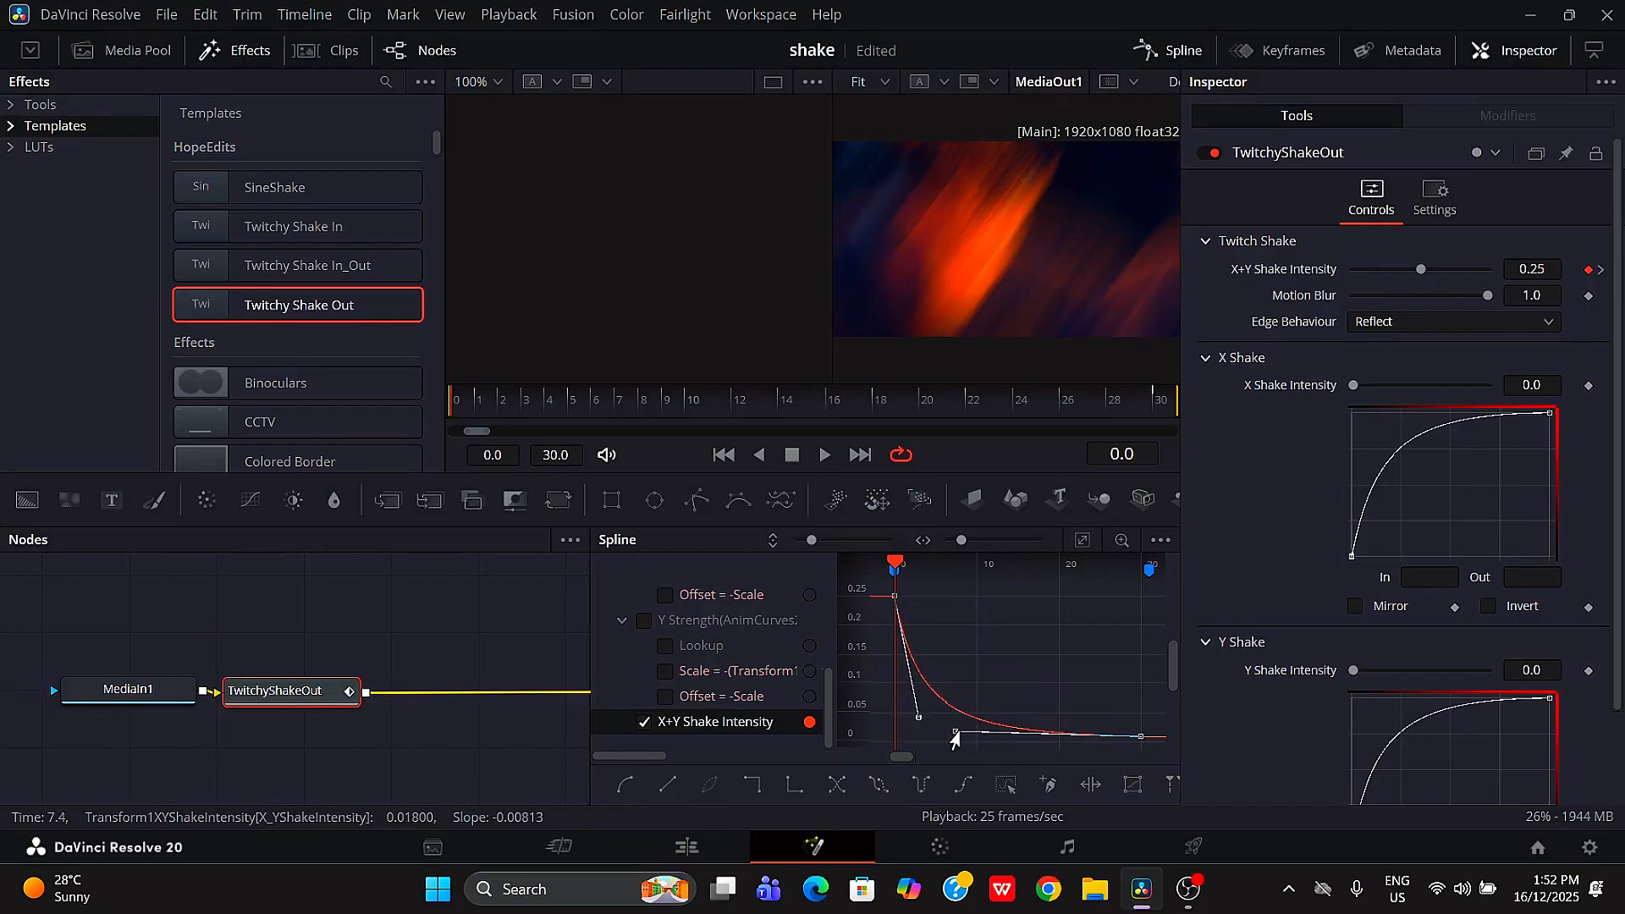
Step: Insert Twitchy Shake In before MediaOut1 and keyframe its X+Y Shake Intensity from 0.0234 at frame 19 to 0.25 at frame 30
{"action": "key", "text": "space"}
{"action": "left_click", "coordinate": [1185, 53]}
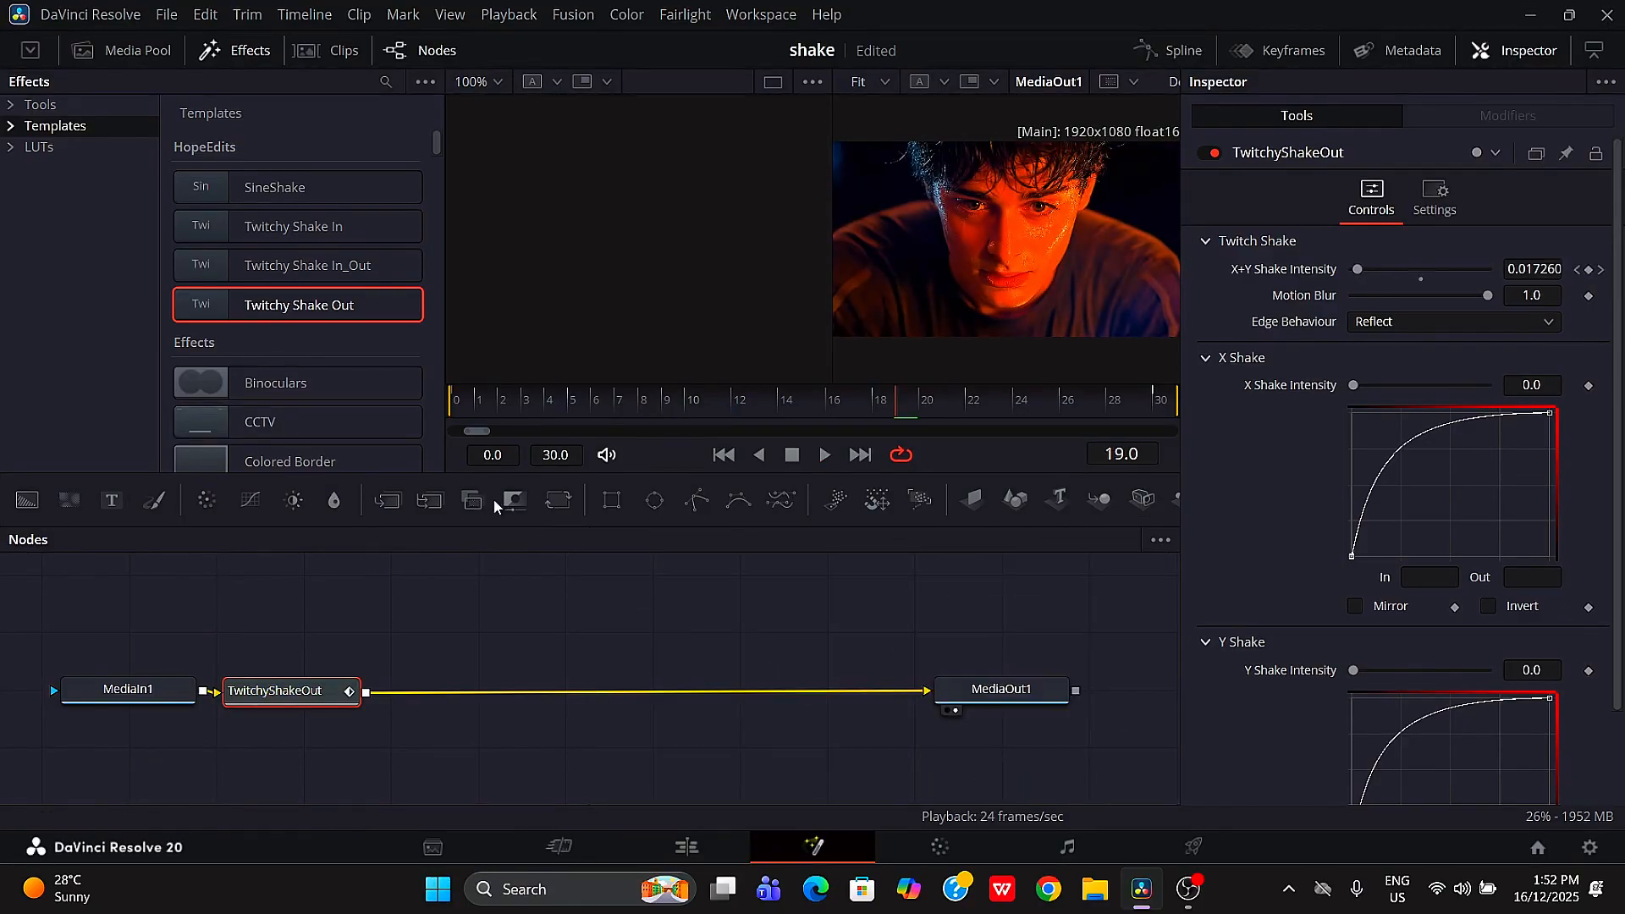
{"action": "left_click_drag", "start_coordinate": [287, 226], "coordinate": [584, 690]}
{"action": "left_click_drag", "start_coordinate": [689, 406], "coordinate": [451, 406]}
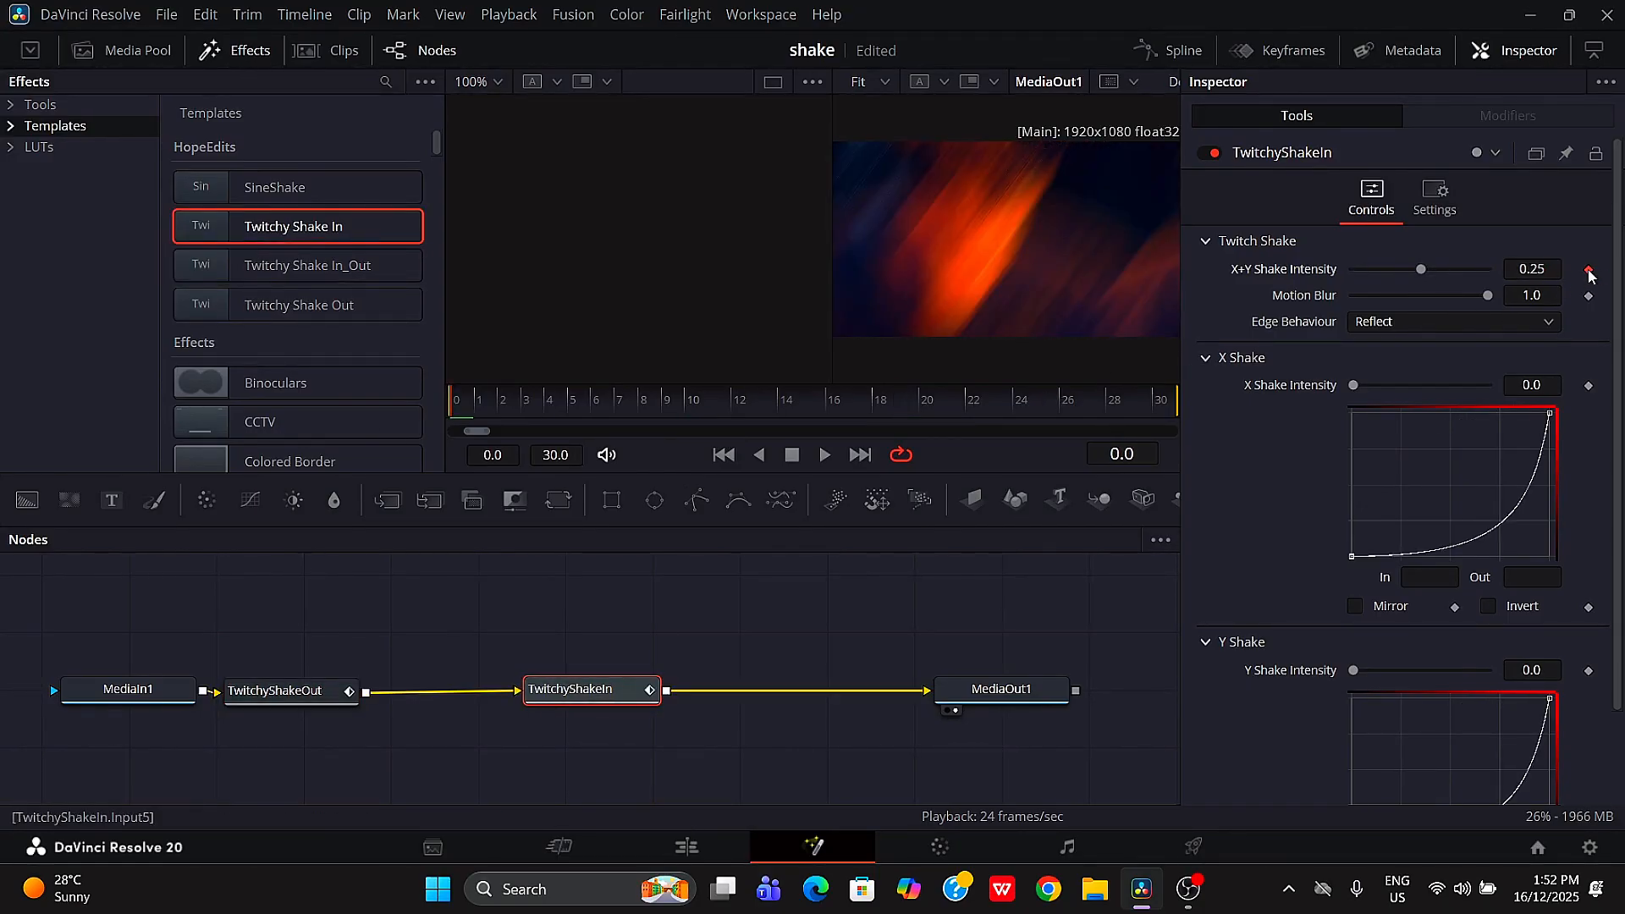
{"action": "left_click", "coordinate": [903, 403]}
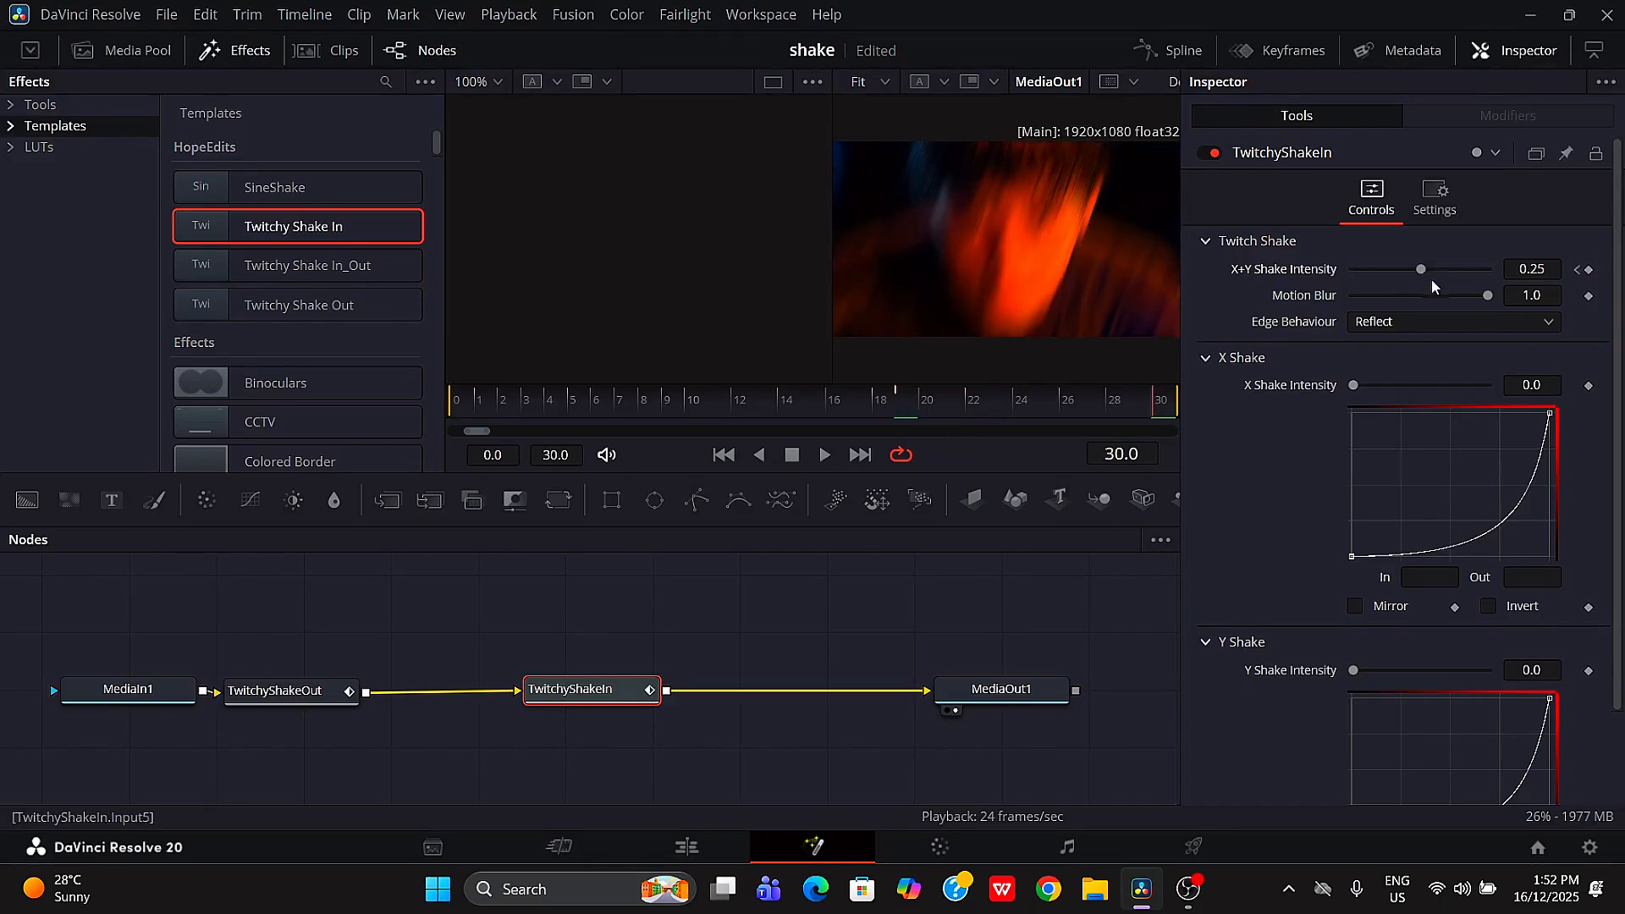
{"action": "left_click", "coordinate": [1577, 271]}
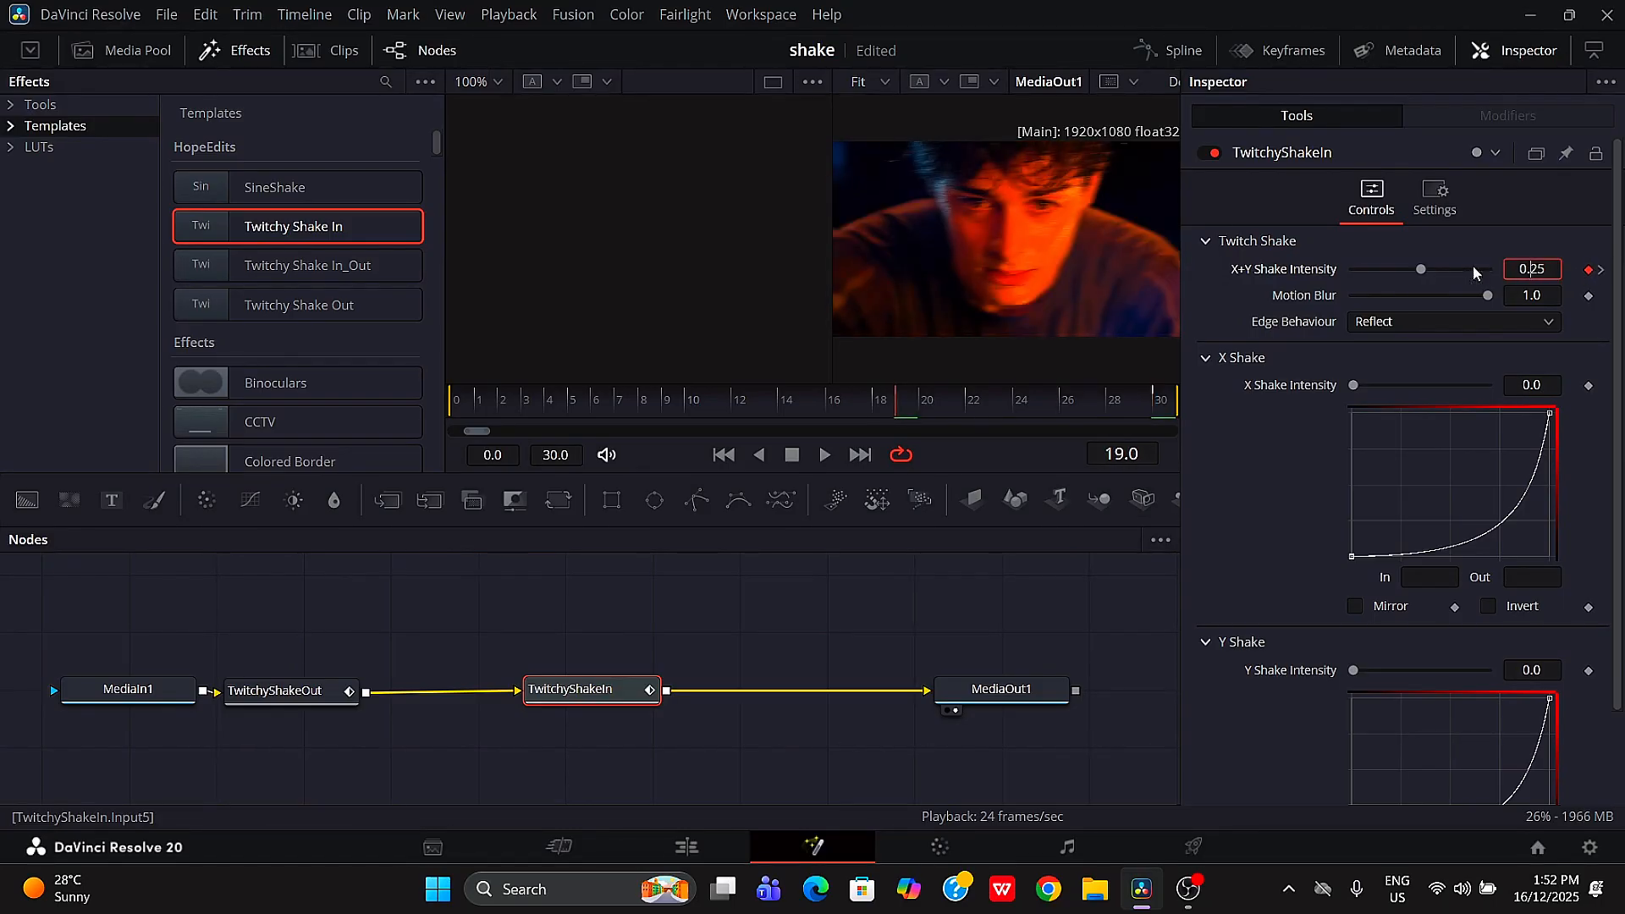
{"action": "mouse_move", "coordinate": [1371, 267]}
{"action": "left_mouse_down"}
{"action": "mouse_move", "coordinate": [1385, 267]}
{"action": "mouse_move", "coordinate": [1359, 271]}
{"action": "left_mouse_up"}
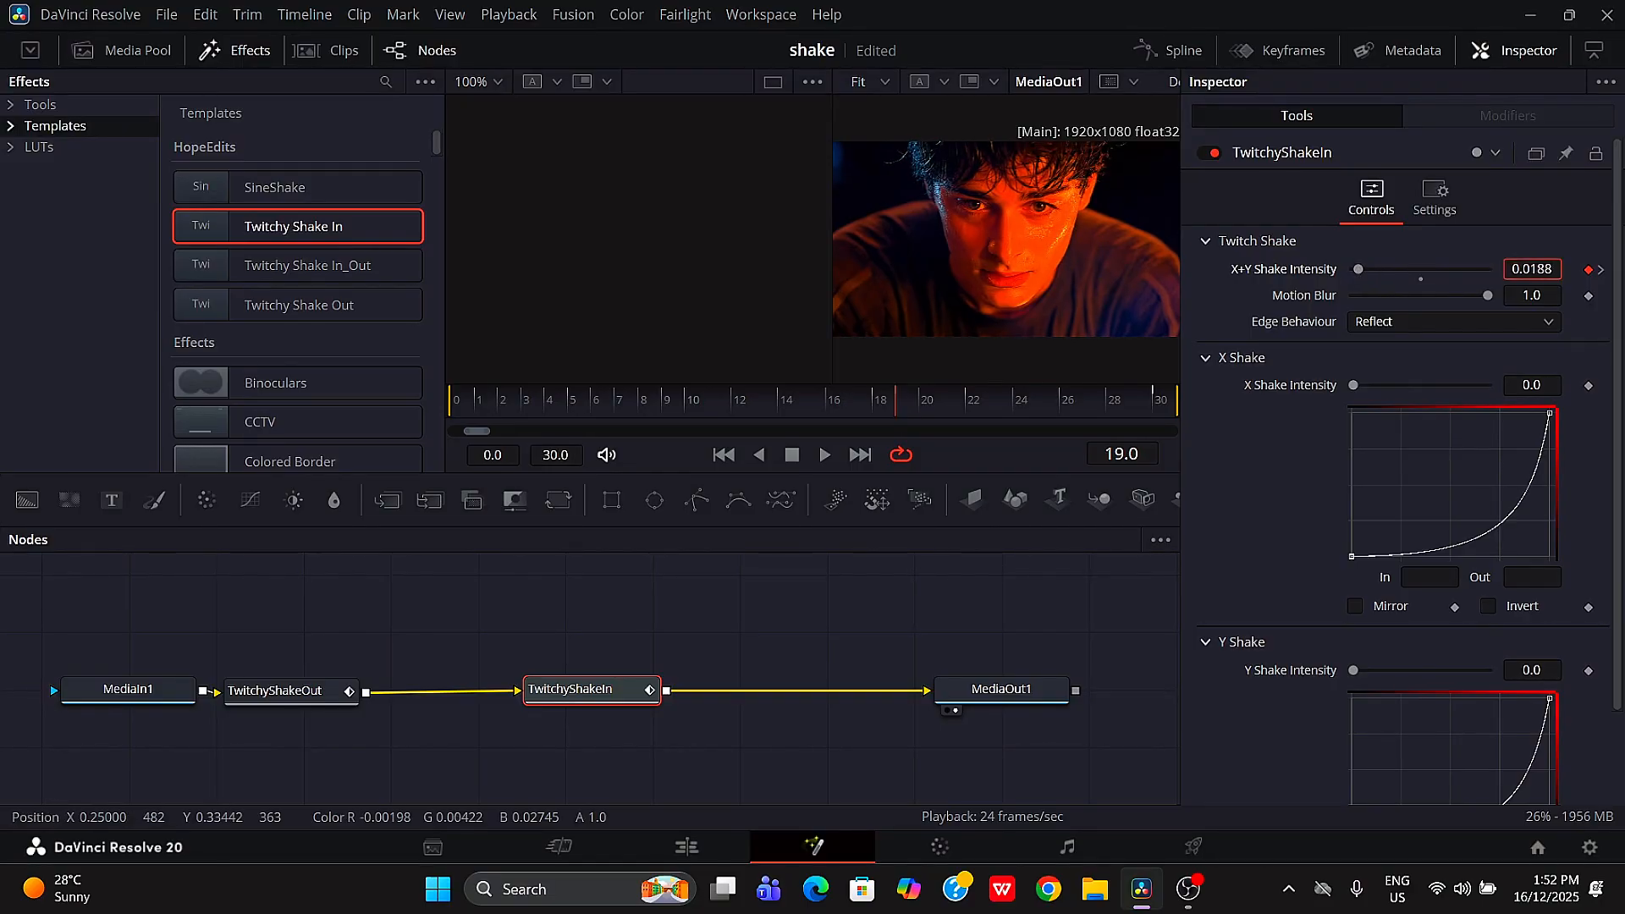
Step: Smooth the TwitchyShakeIn X+Y Shake Intensity keyframes, bend the curve so it rises steeply near its end, and preview the shake
{"action": "left_click", "coordinate": [1171, 52]}
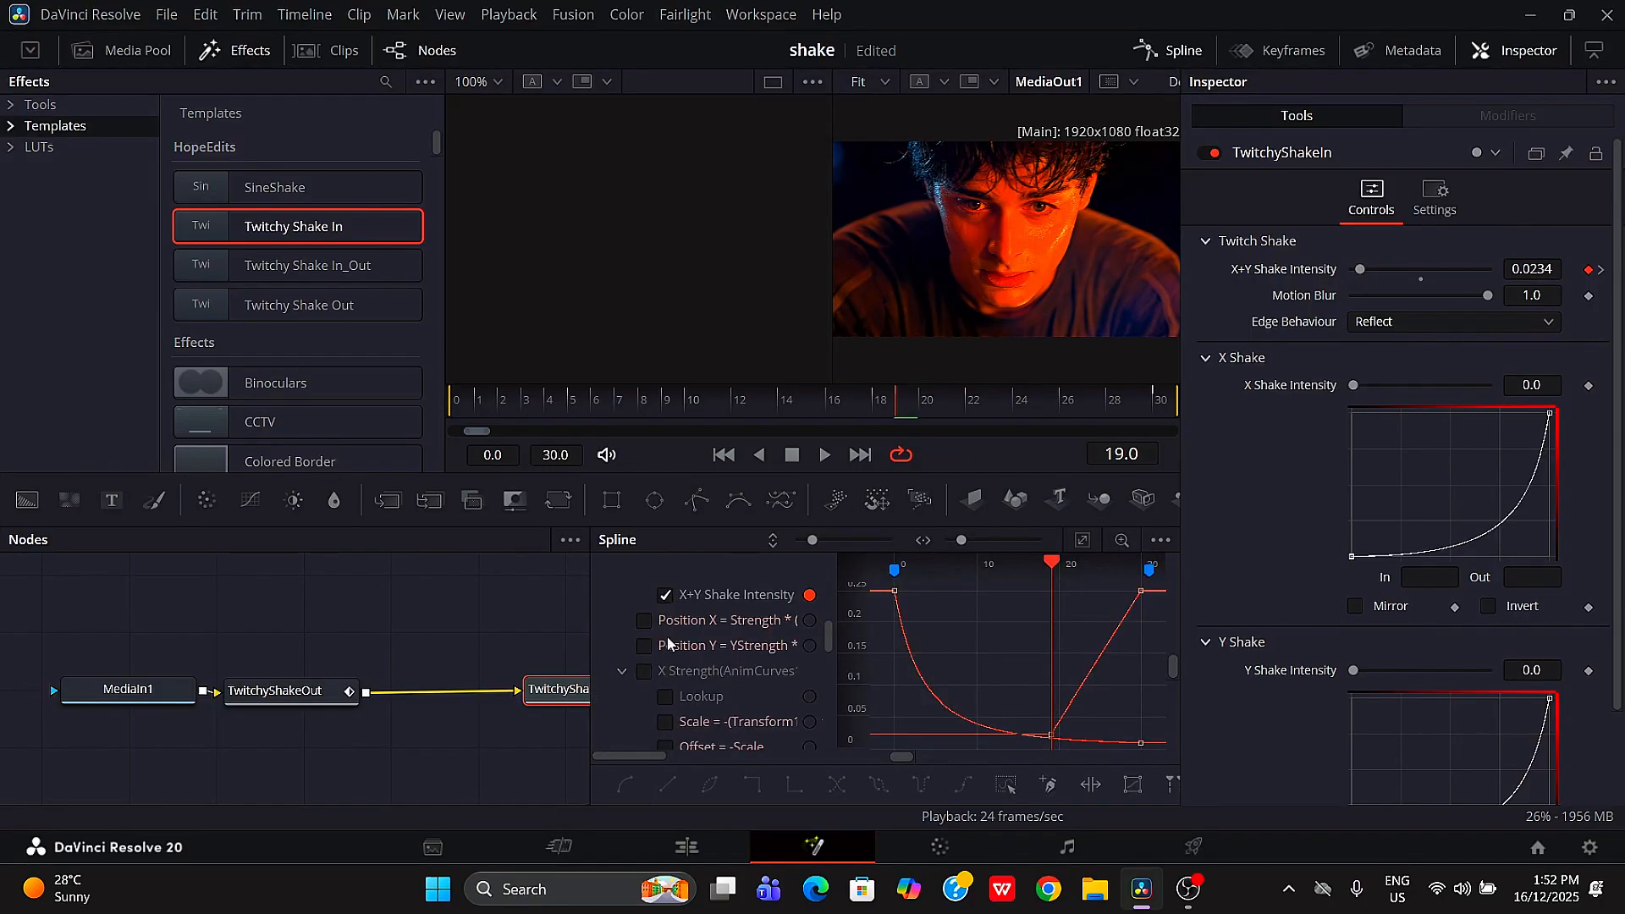
{"action": "left_click", "coordinate": [1086, 542]}
{"action": "key", "text": "ctrl+a"}
{"action": "key", "text": "f"}
{"action": "left_click_drag", "start_coordinate": [1059, 593], "coordinate": [1119, 703]}
{"action": "key", "text": "space"}
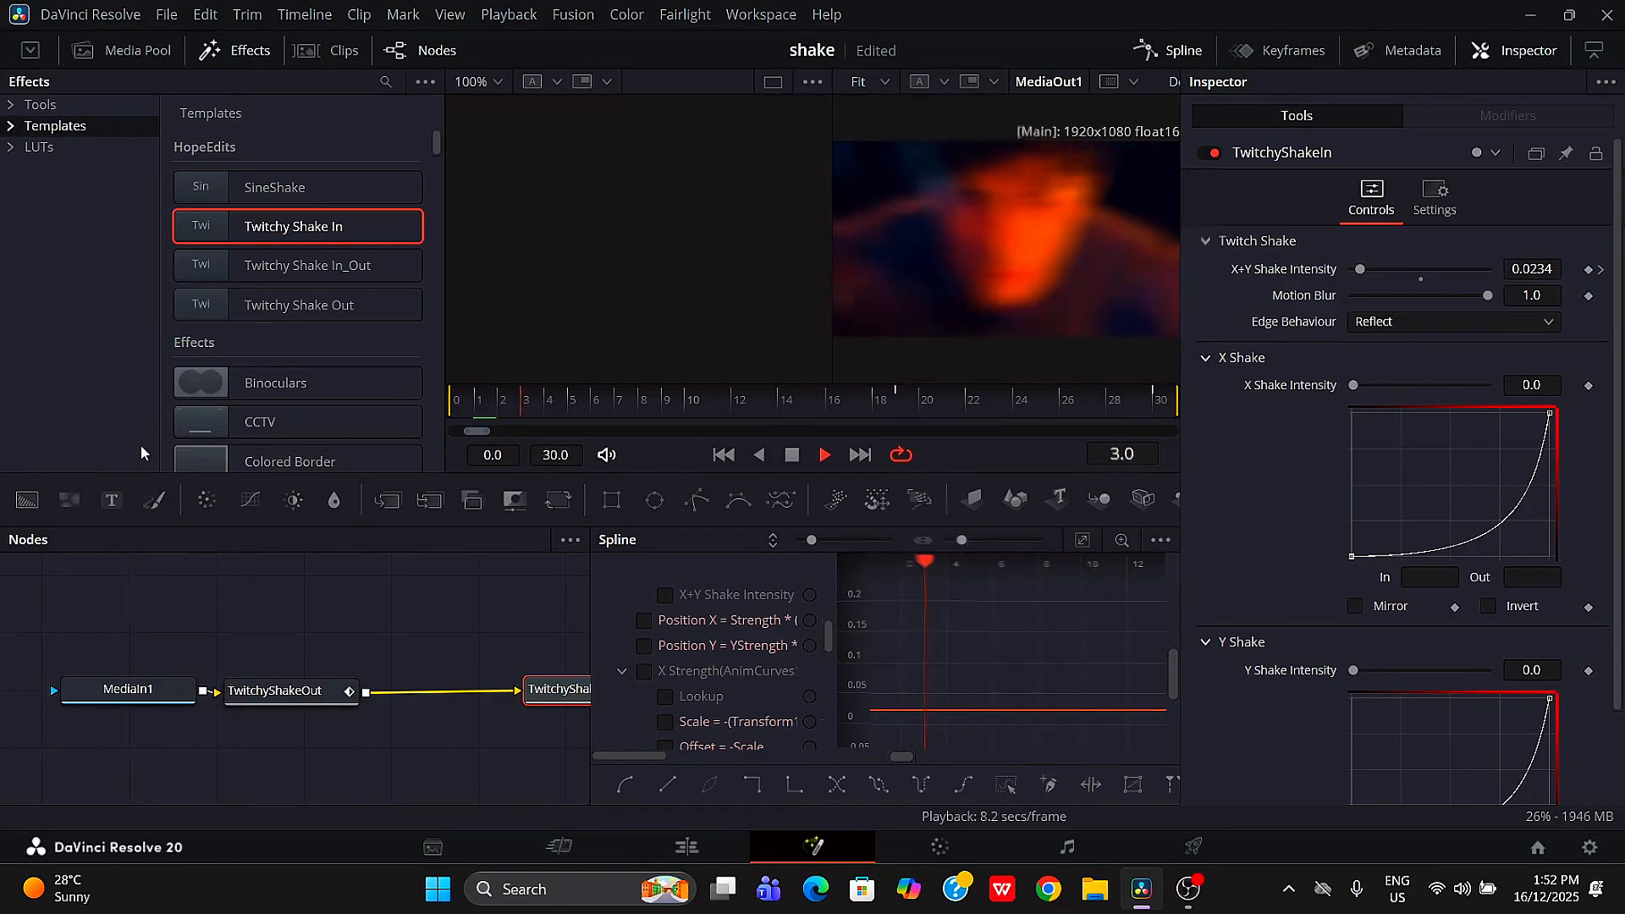
{"action": "left_click", "coordinate": [1163, 58]}
Step: Add a Brightness Contrast node after TwitchyShakeIn and keyframe its Gain from 2.71 at frame 0 to 1.0 at frame 30
{"action": "left_click", "coordinate": [293, 500]}
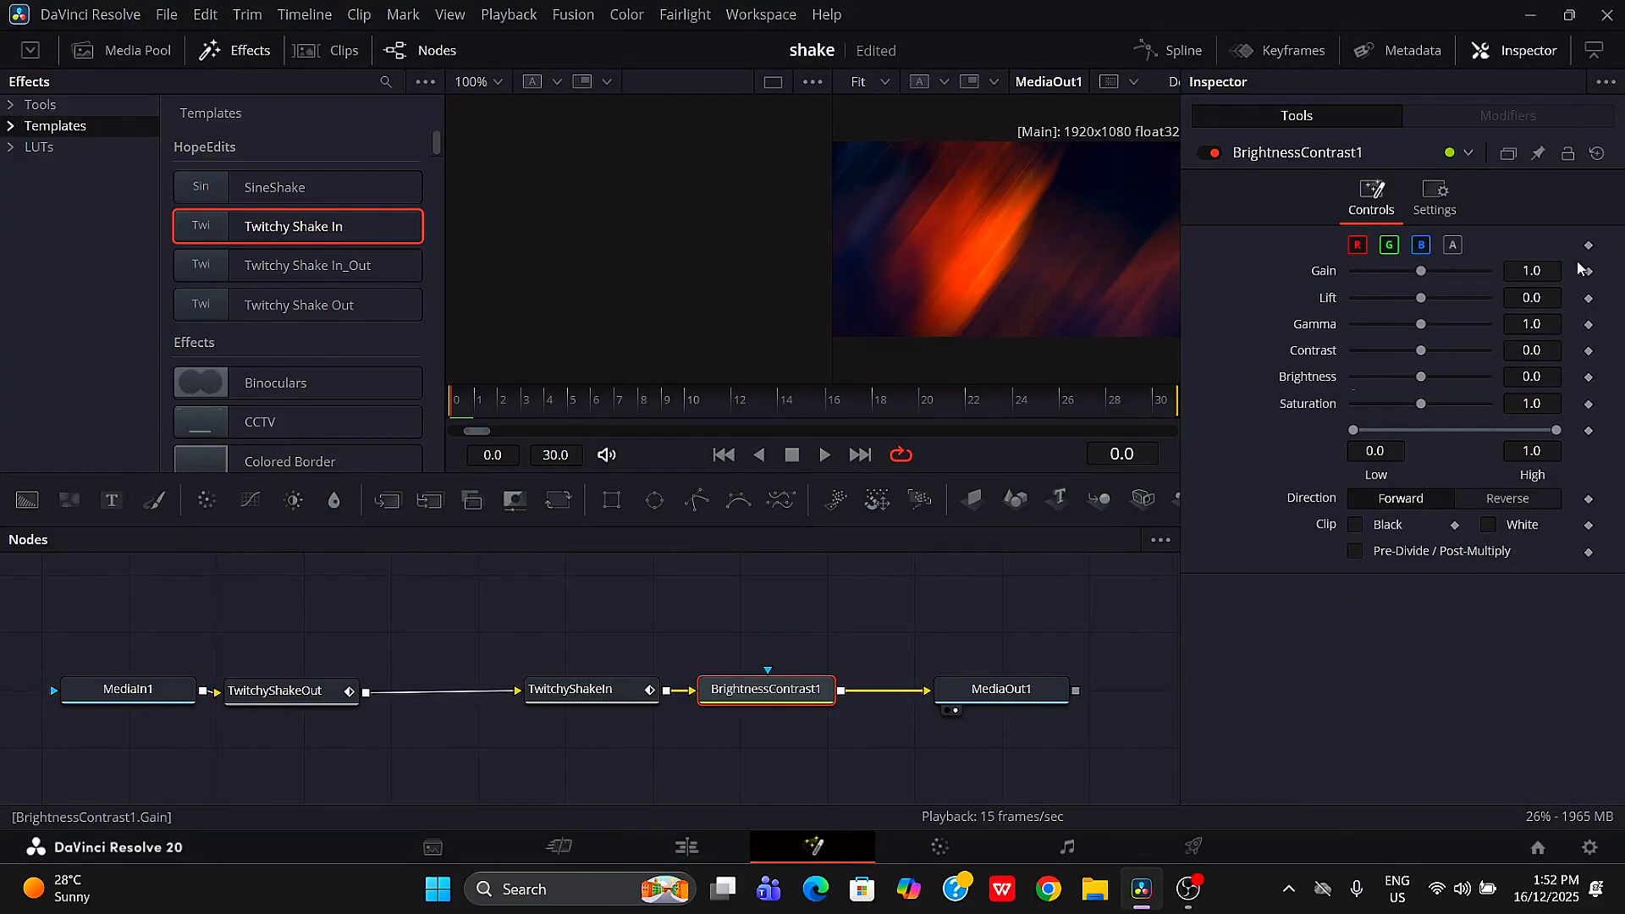
{"action": "left_click", "coordinate": [1589, 272]}
{"action": "left_click", "coordinate": [1577, 272]}
{"action": "mouse_move", "coordinate": [1422, 271]}
{"action": "left_mouse_down"}
{"action": "mouse_move", "coordinate": [1476, 280]}
{"action": "mouse_move", "coordinate": [1450, 273]}
{"action": "left_mouse_up"}
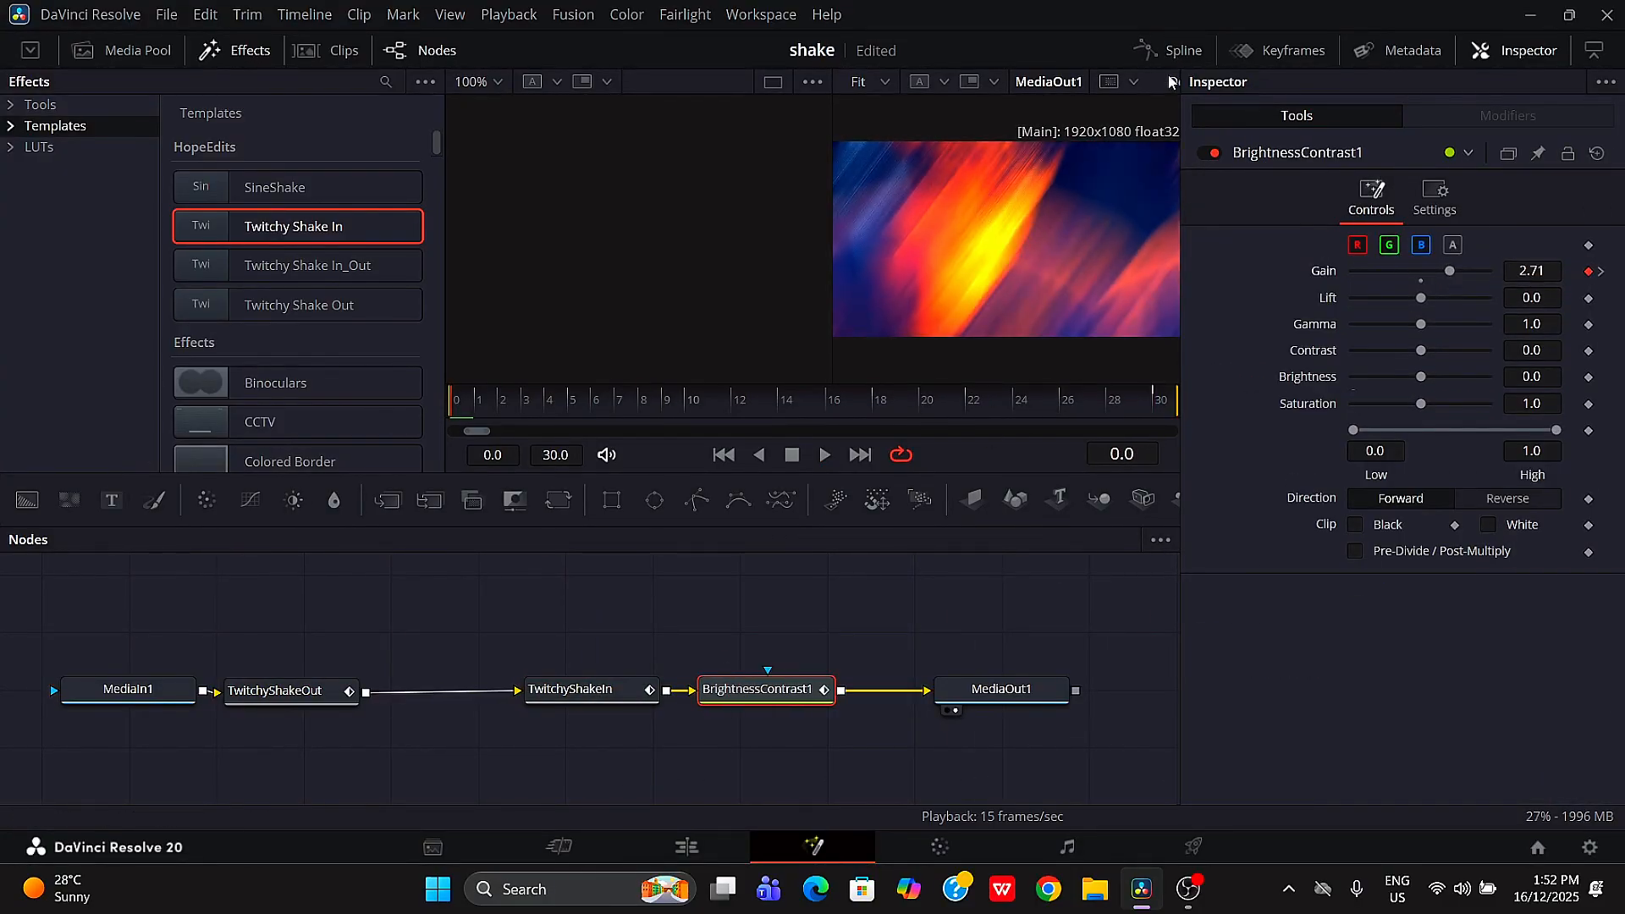
Step: Shape the BrightnessContrast1 Gain spline into a curve that drops fast and levels out, and preview the flash
{"action": "left_click", "coordinate": [1170, 50]}
{"action": "scroll", "coordinate": [644, 686], "scroll_direction": "down", "scroll_amount": 5}
{"action": "left_click", "coordinate": [1083, 540]}
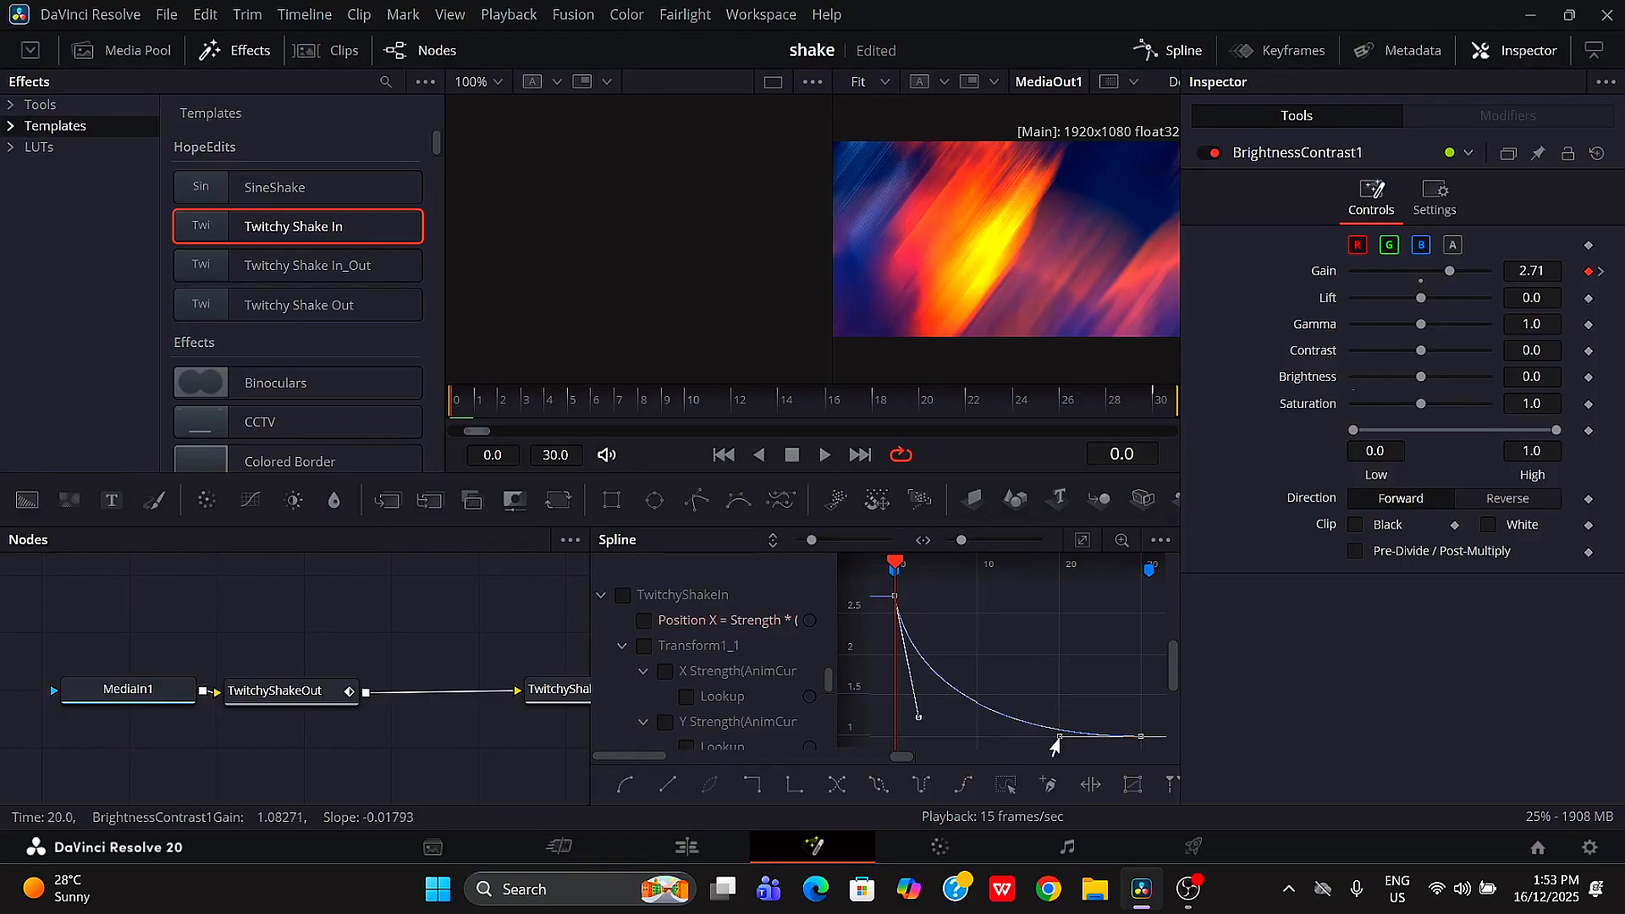
{"action": "key", "text": "space"}
{"action": "key", "text": "space"}
{"action": "left_click", "coordinate": [1170, 51]}
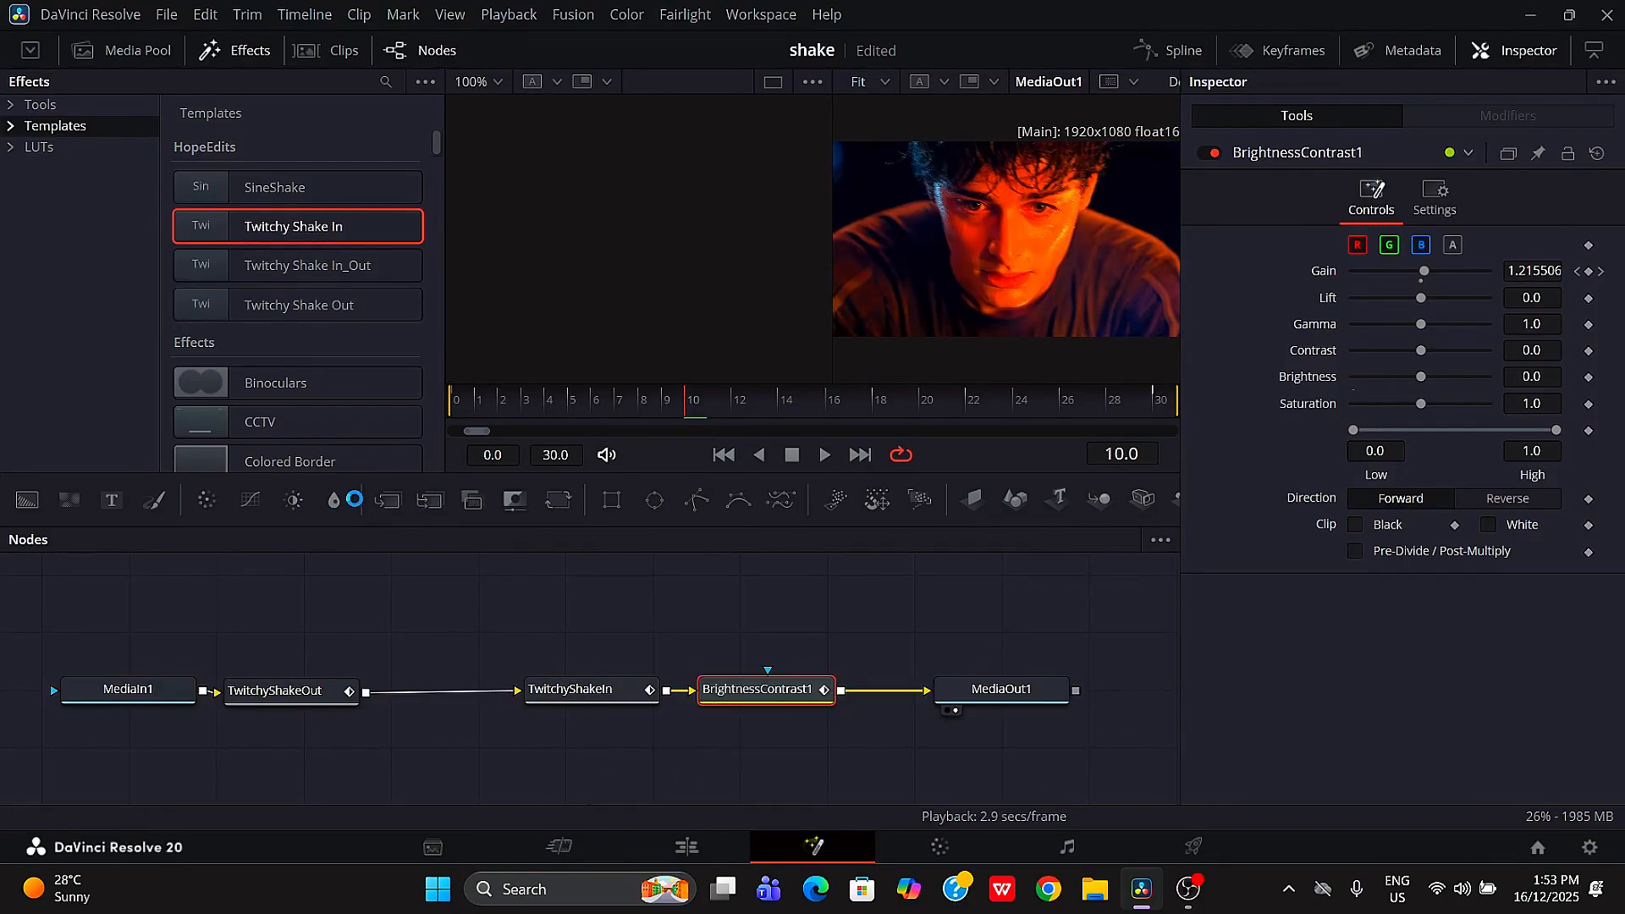
Step: Add a second Brightness Contrast node and keyframe its Gain from 1.0 at about frame 17 to 3.35 at frame 30
{"action": "left_click", "coordinate": [293, 499]}
{"action": "left_click", "coordinate": [851, 400]}
{"action": "left_click", "coordinate": [1589, 272]}
{"action": "left_click", "coordinate": [1155, 401]}
{"action": "left_click_drag", "start_coordinate": [1422, 272], "coordinate": [1460, 278]}
Step: Smooth the BrightnessContrast2 Gain keyframes, bend both handles toward the curve's lower end for a steep late rise, and preview the flash
{"action": "left_click", "coordinate": [1170, 51]}
{"action": "scroll", "coordinate": [793, 606], "scroll_direction": "down", "scroll_amount": 5}
{"action": "left_click", "coordinate": [645, 670]}
{"action": "left_click", "coordinate": [1083, 540]}
{"action": "key", "text": "shift+s"}
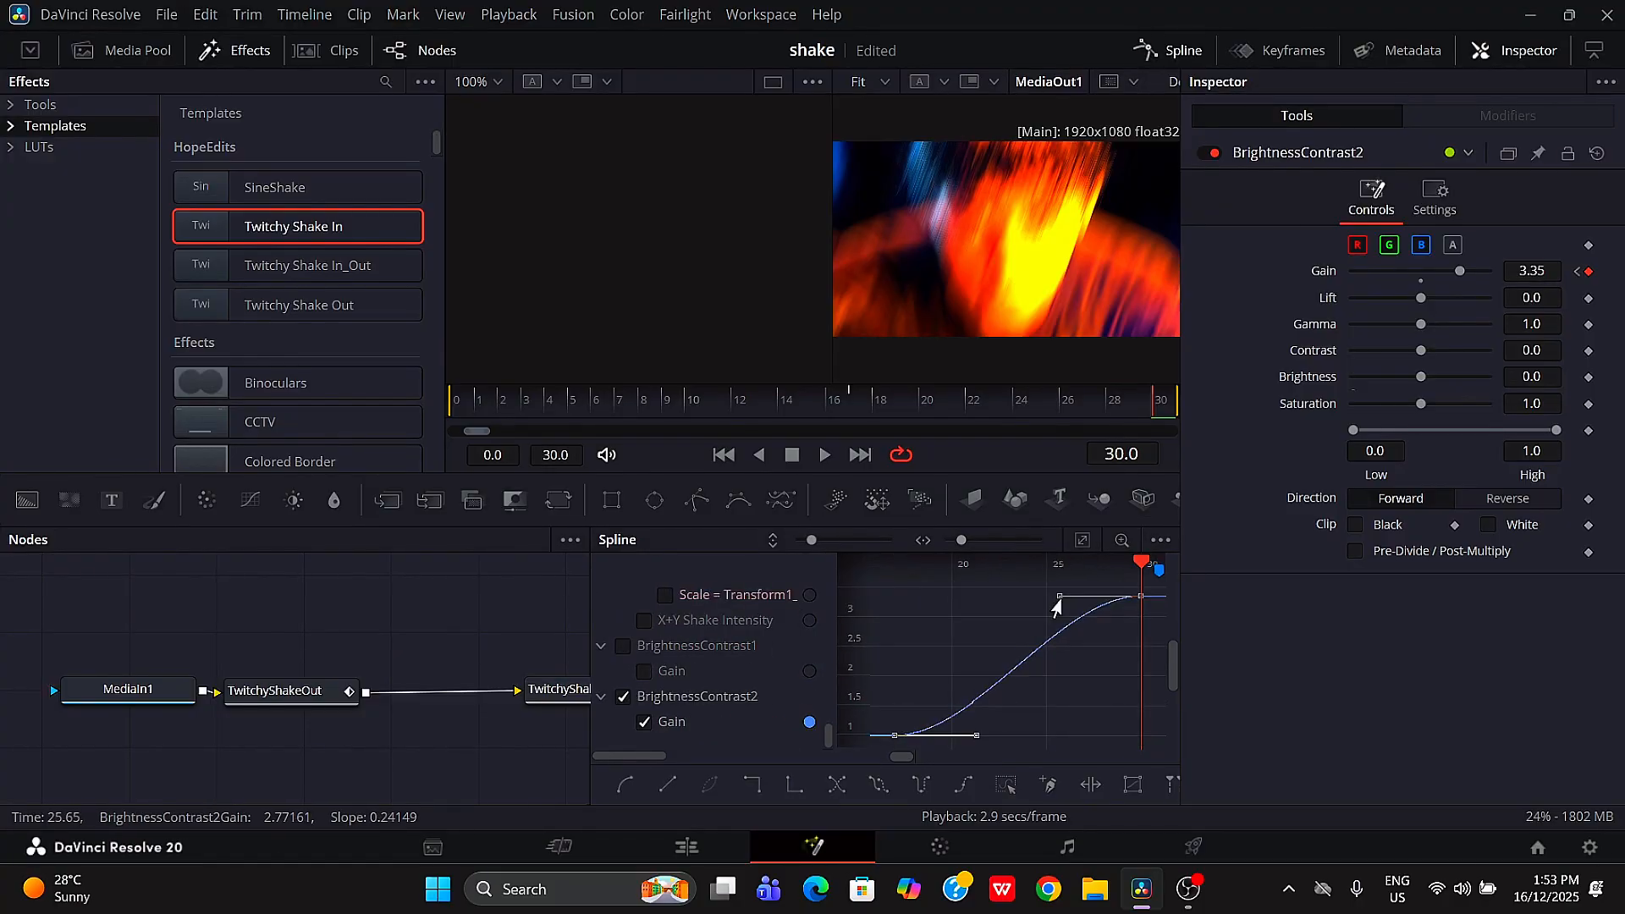
{"action": "left_click_drag", "start_coordinate": [1060, 596], "coordinate": [1122, 716]}
{"action": "left_click_drag", "start_coordinate": [977, 737], "coordinate": [1111, 733]}
{"action": "left_click", "coordinate": [789, 404]}
{"action": "key", "text": "space"}
{"action": "key", "text": "space"}
{"action": "left_click", "coordinate": [1170, 50]}
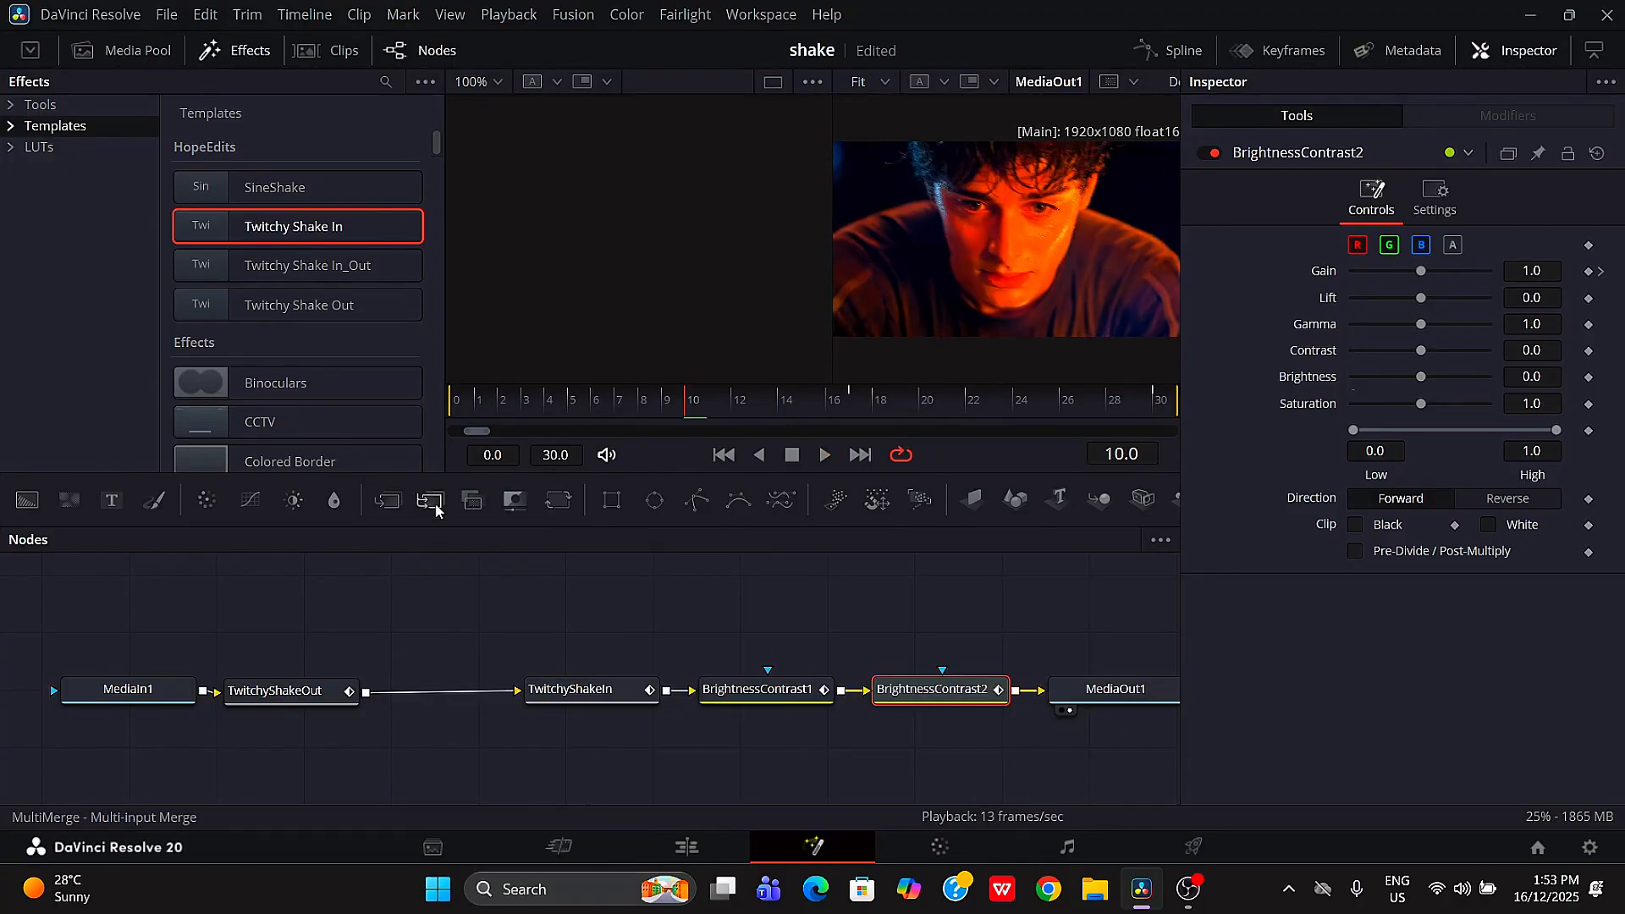
Step: Add a Transform node after BrightnessContrast2 and keyframe its Size from 1.0 at frame 0 to a larger zoom at frame 30
{"action": "left_click", "coordinate": [559, 499]}
{"action": "left_click_drag", "start_coordinate": [789, 404], "coordinate": [450, 405]}
{"action": "left_click", "coordinate": [1589, 349]}
{"action": "left_click", "coordinate": [1154, 400]}
{"action": "left_click", "coordinate": [1589, 350]}
{"action": "left_click_drag", "start_coordinate": [1421, 350], "coordinate": [1433, 362]}
{"action": "left_click_drag", "start_coordinate": [999, 407], "coordinate": [942, 411]}
Step: Smooth the Transform2 Size keyframes, bend the handles so the zoom slows in the middle and speeds up at both ends, and preview it
{"action": "left_click", "coordinate": [1170, 51]}
{"action": "left_click", "coordinate": [623, 698]}
{"action": "left_click", "coordinate": [1083, 540]}
{"action": "key", "text": "shift+s"}
{"action": "left_click_drag", "start_coordinate": [1060, 596], "coordinate": [1052, 695]}
{"action": "left_click_drag", "start_coordinate": [977, 736], "coordinate": [1018, 632]}
{"action": "left_click_drag", "start_coordinate": [1051, 696], "coordinate": [1023, 713]}
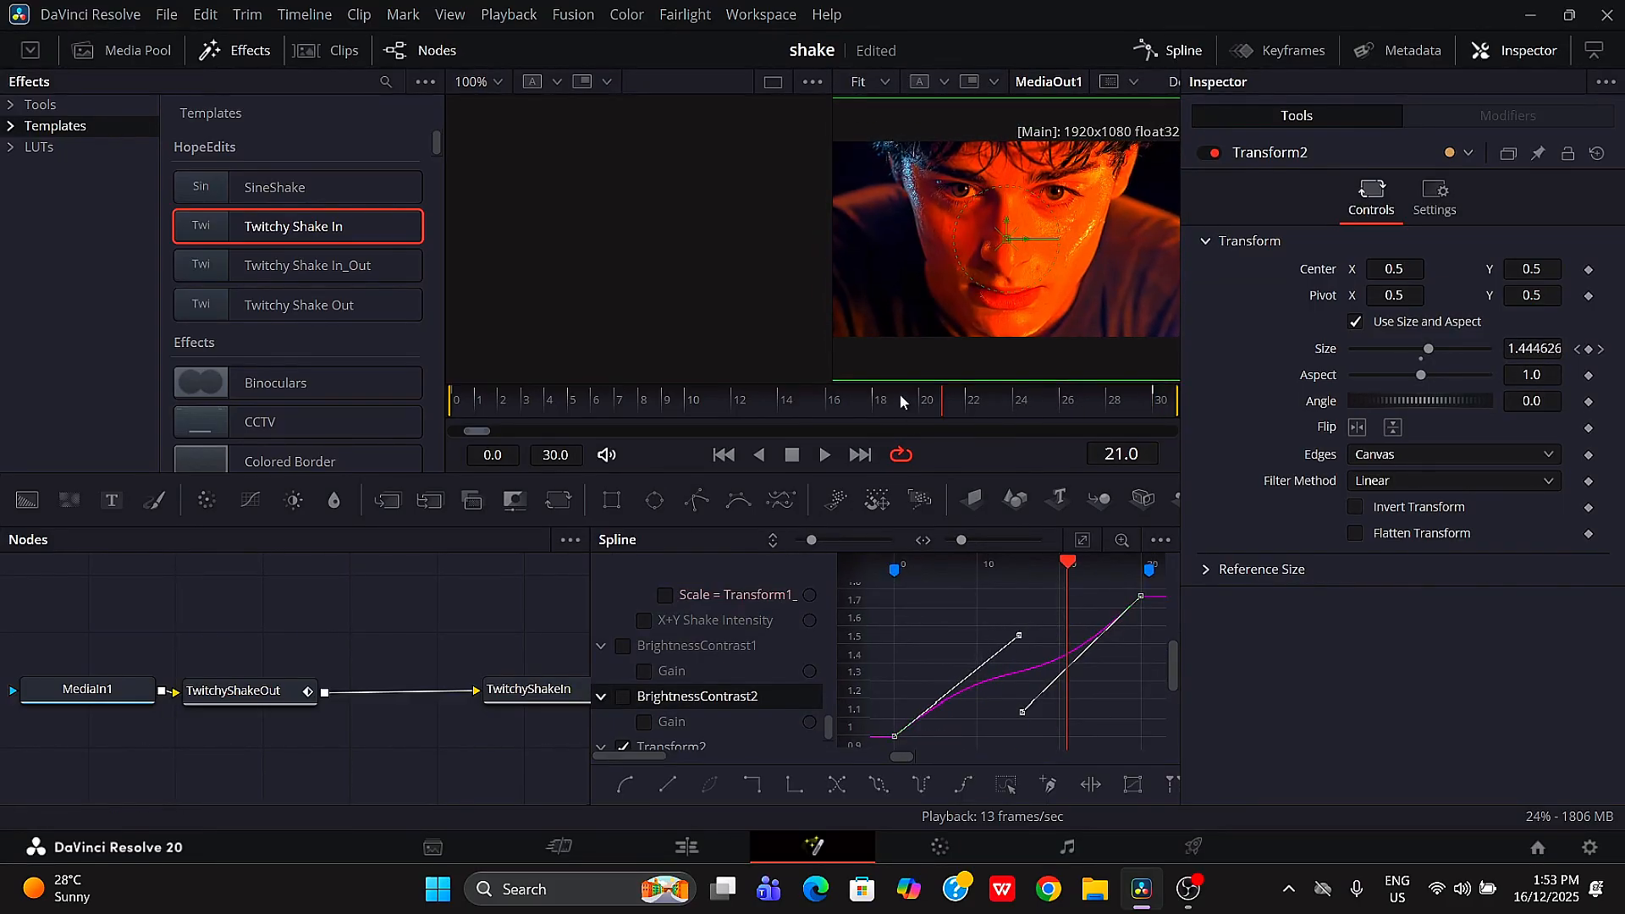
{"action": "key", "text": "space"}
{"action": "key", "text": "space"}
{"action": "left_click", "coordinate": [1170, 51]}
Step: Try keyframing TwitchyShakeOut's X Shake Intensity from a raised value at frame 0 to 0.0 at frame 30, and undo the change
{"action": "left_click", "coordinate": [237, 691]}
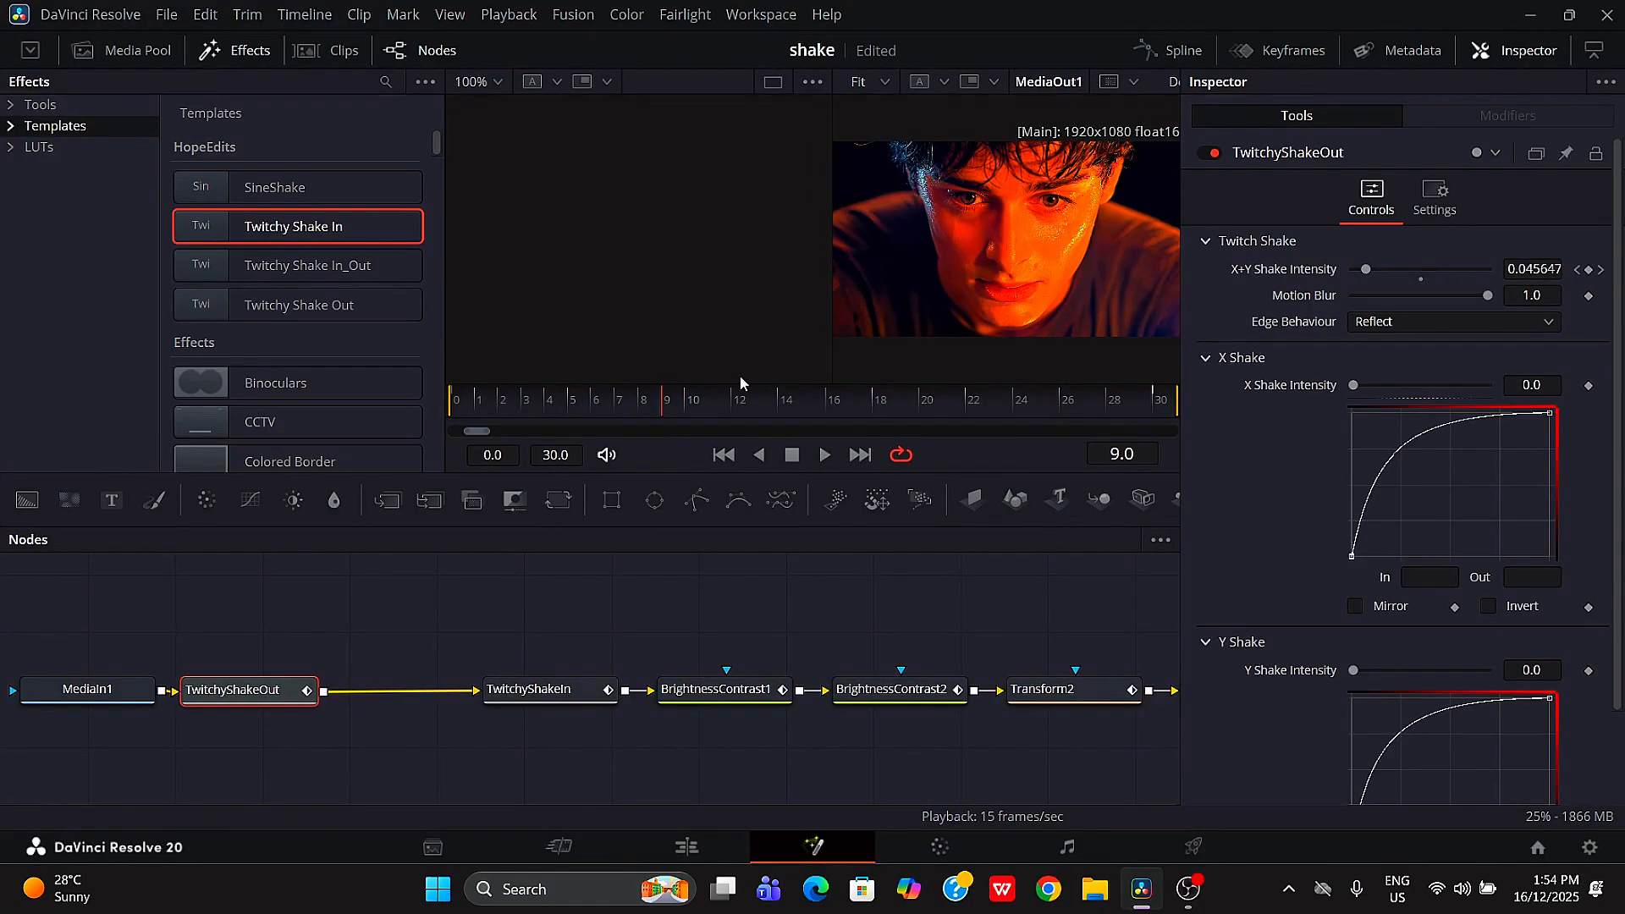
{"action": "left_click_drag", "start_coordinate": [662, 406], "coordinate": [453, 417]}
{"action": "left_click", "coordinate": [1588, 386]}
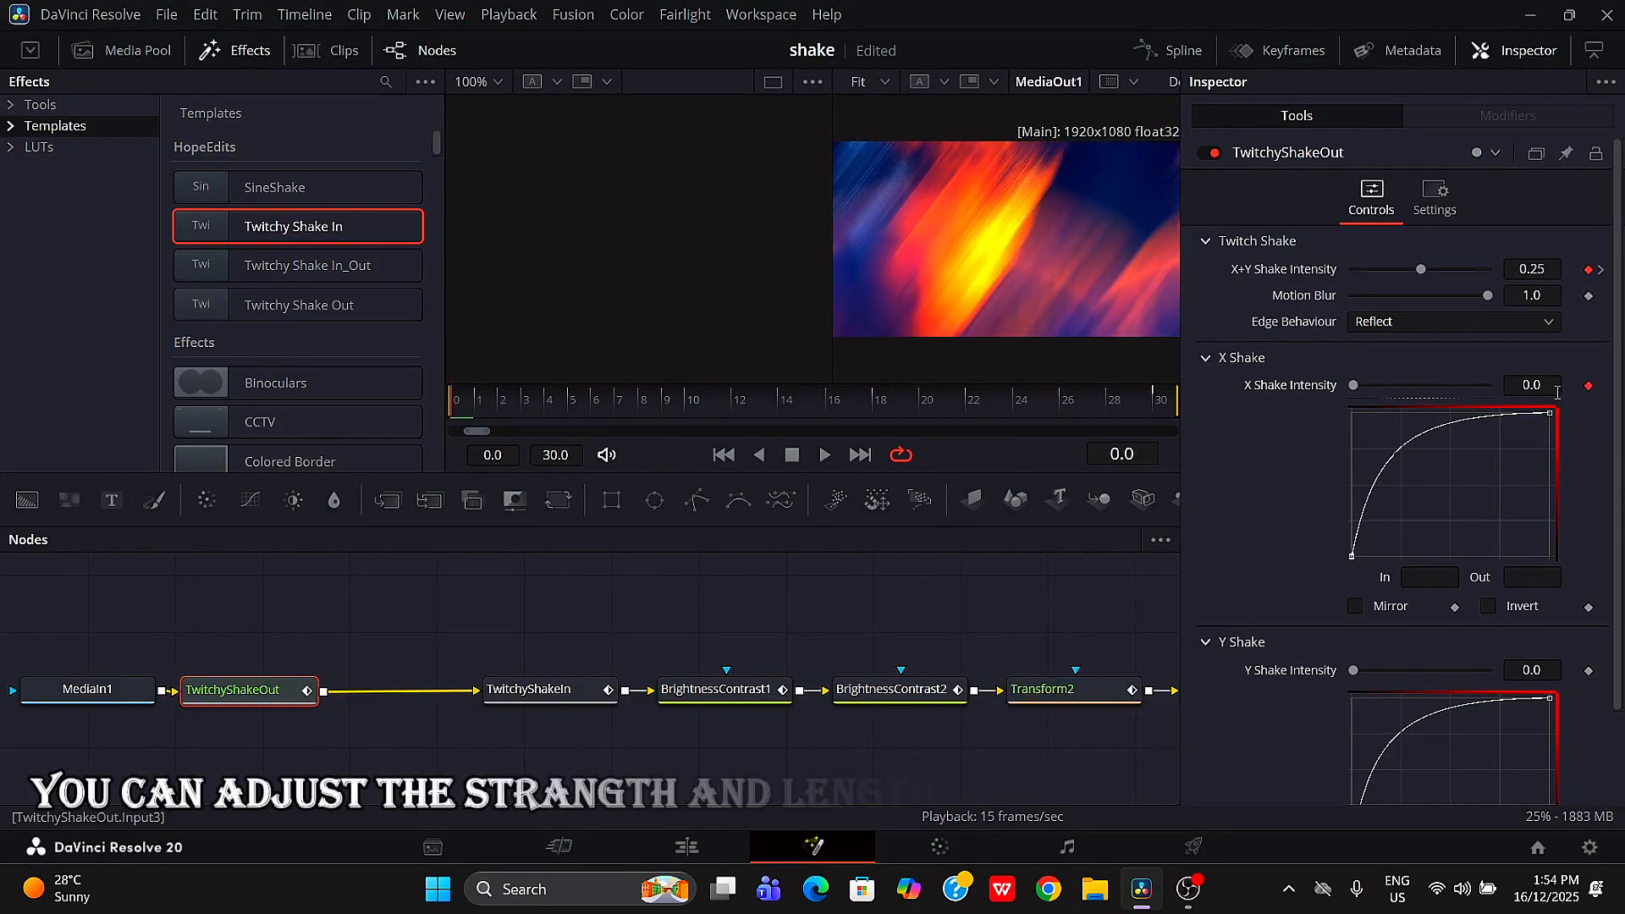
{"action": "key", "text": "End"}
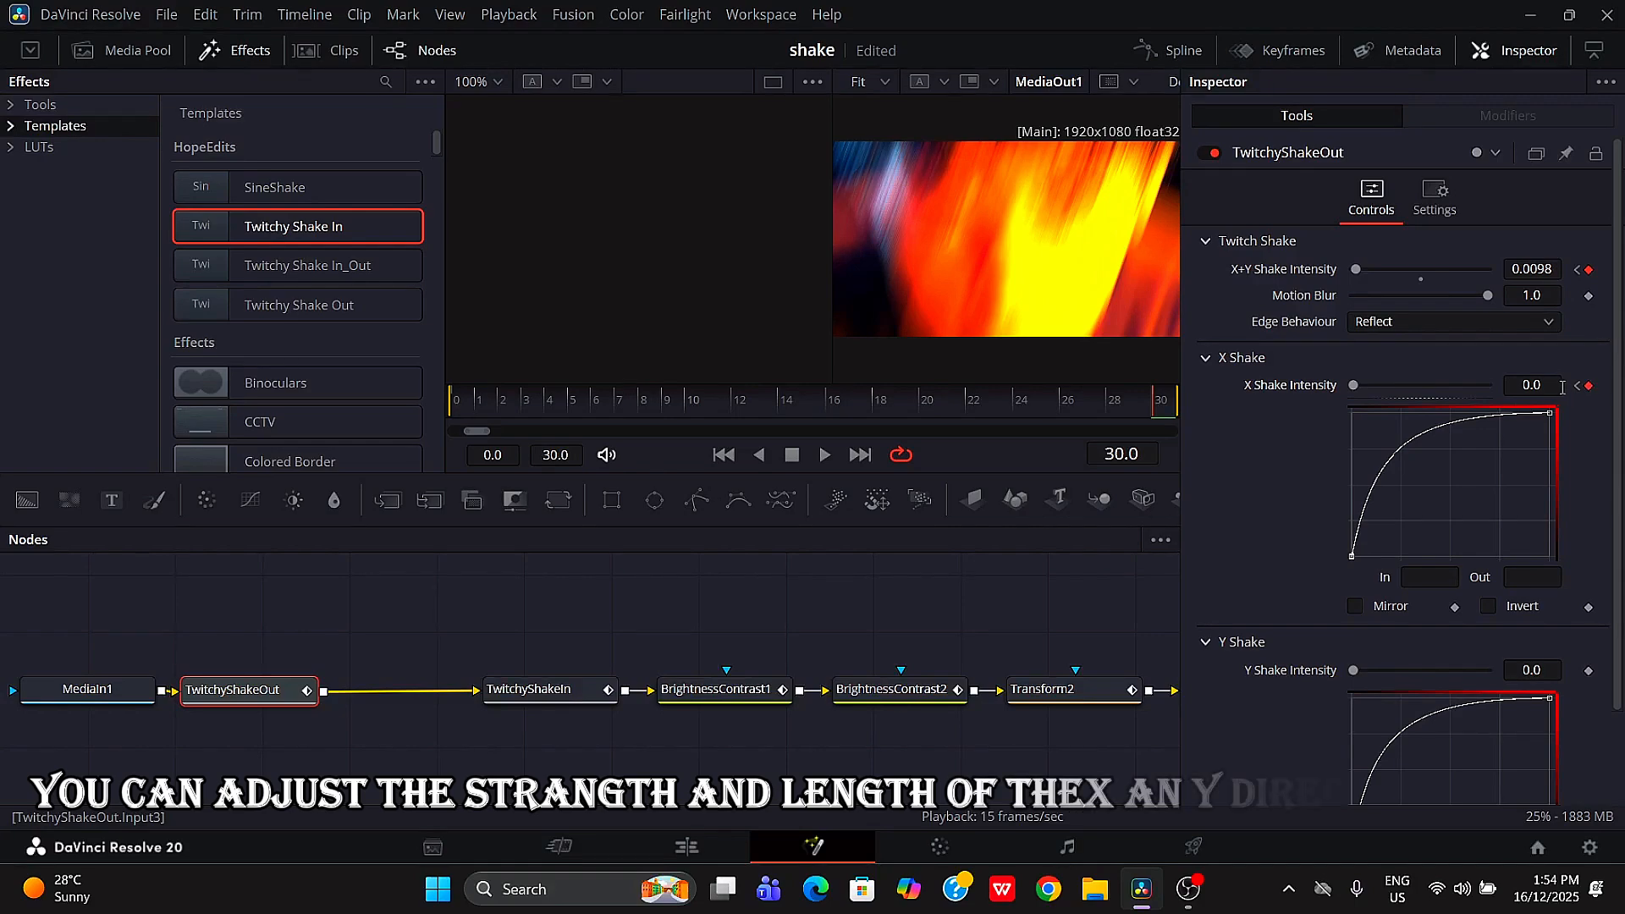
{"action": "key", "text": "Home"}
{"action": "left_click_drag", "start_coordinate": [1354, 385], "coordinate": [1418, 389]}
{"action": "key", "text": "space"}
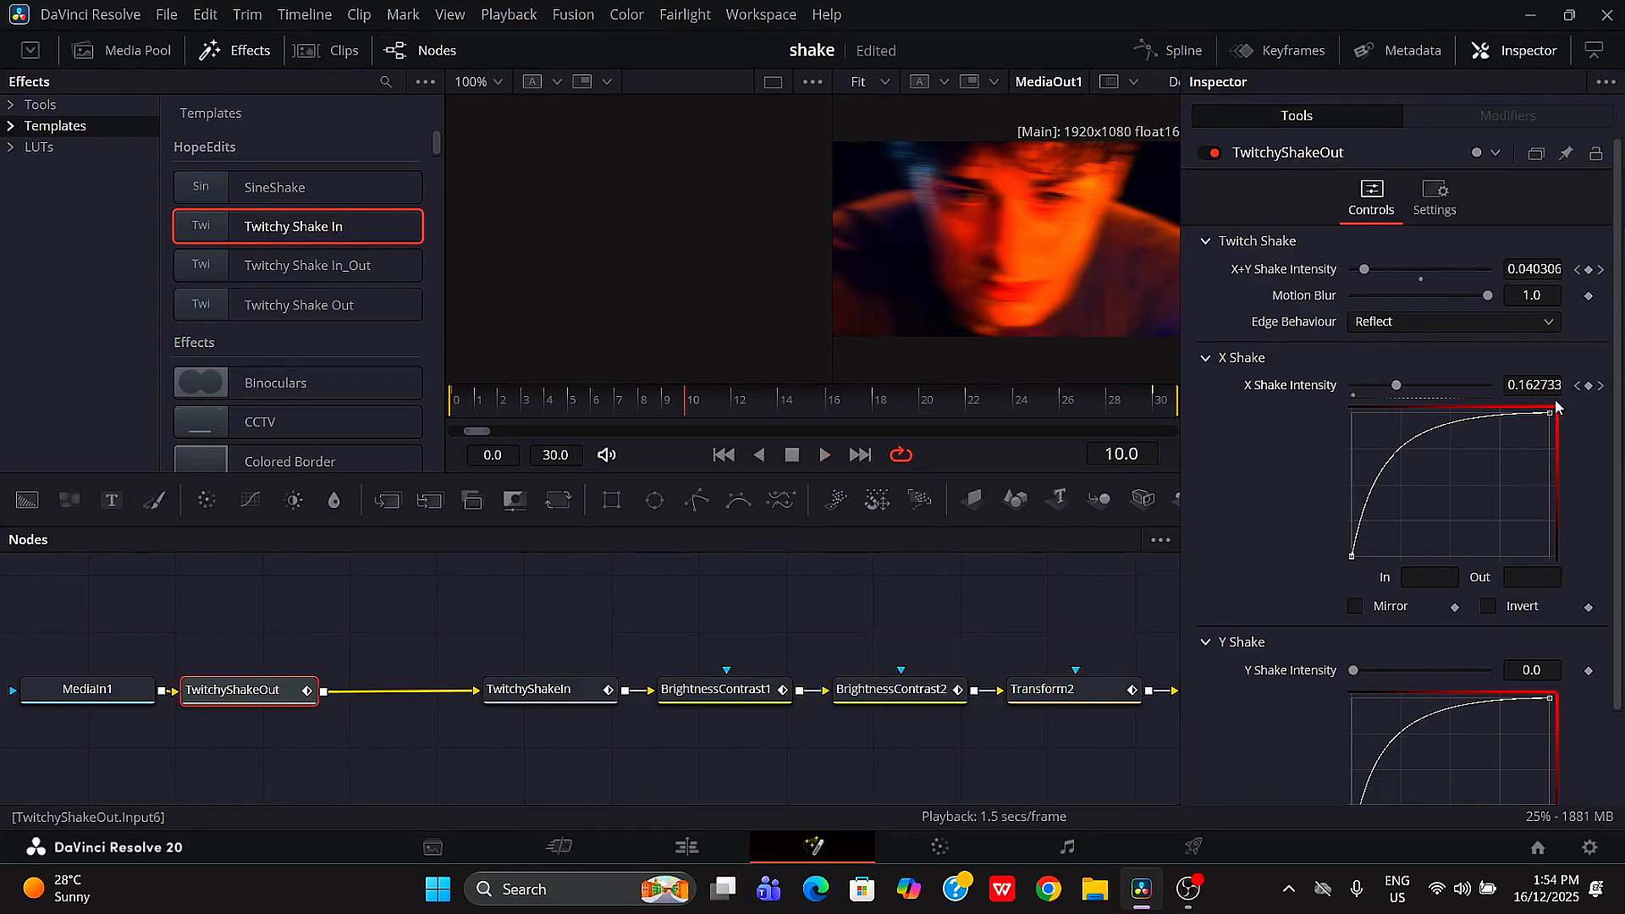
{"action": "key", "text": "ctrl+z"}
{"action": "key", "text": "ctrl+z"}
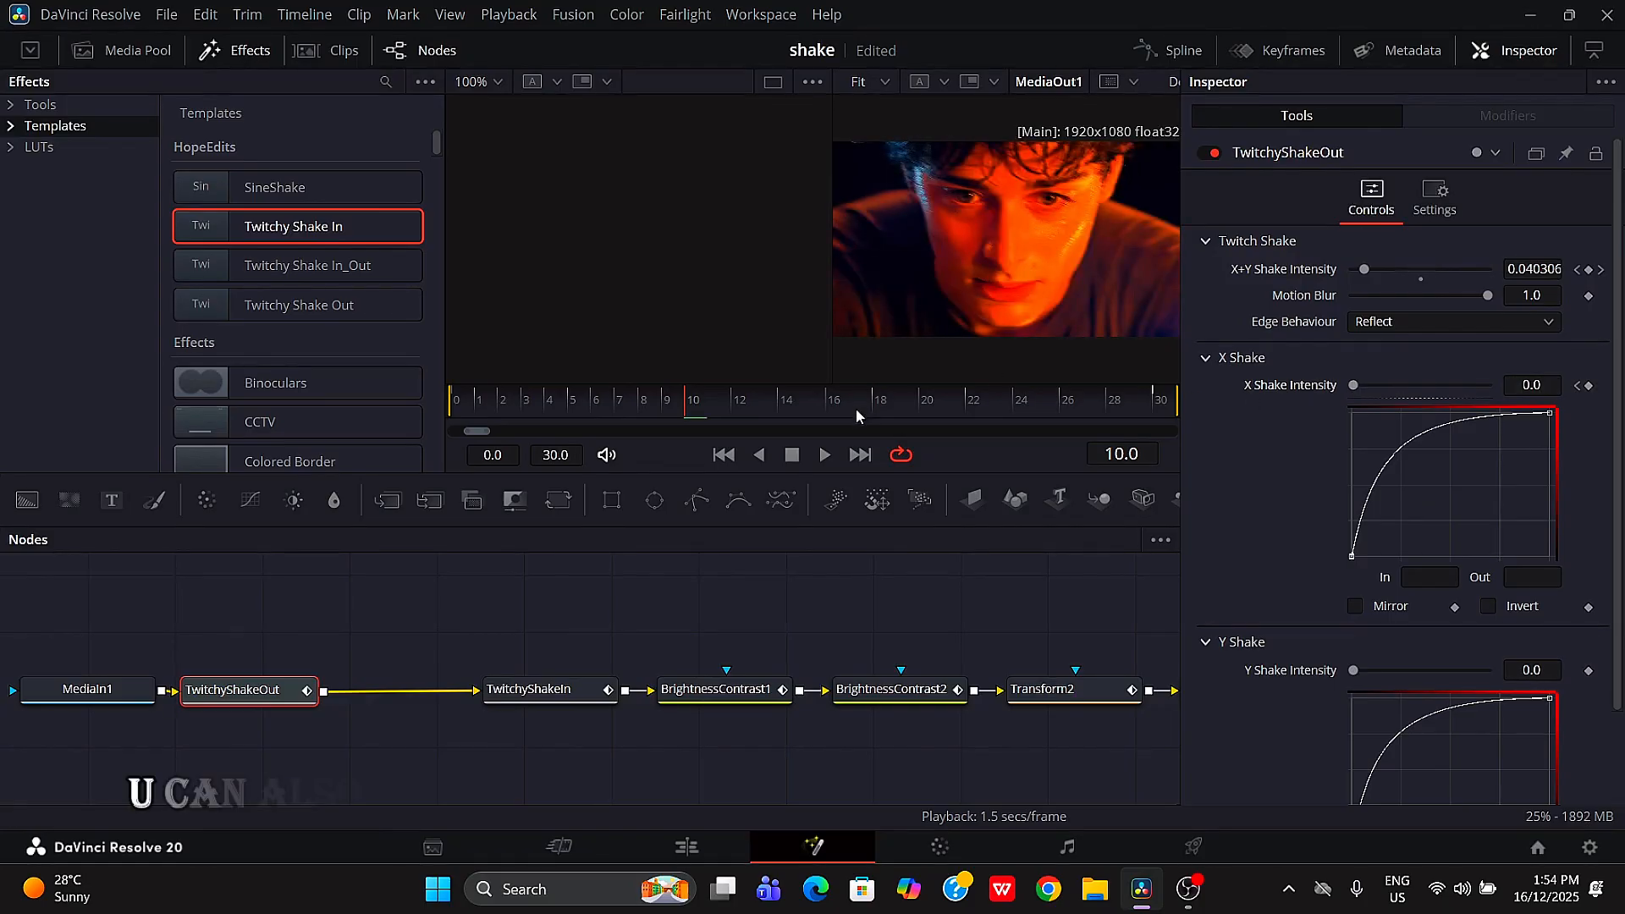
Step: Steepen the start of TwitchyShakeOut's X Shake animation curve by pulling its first point's handle upward, and preview from frame 0
{"action": "left_click_drag", "start_coordinate": [855, 408], "coordinate": [303, 482]}
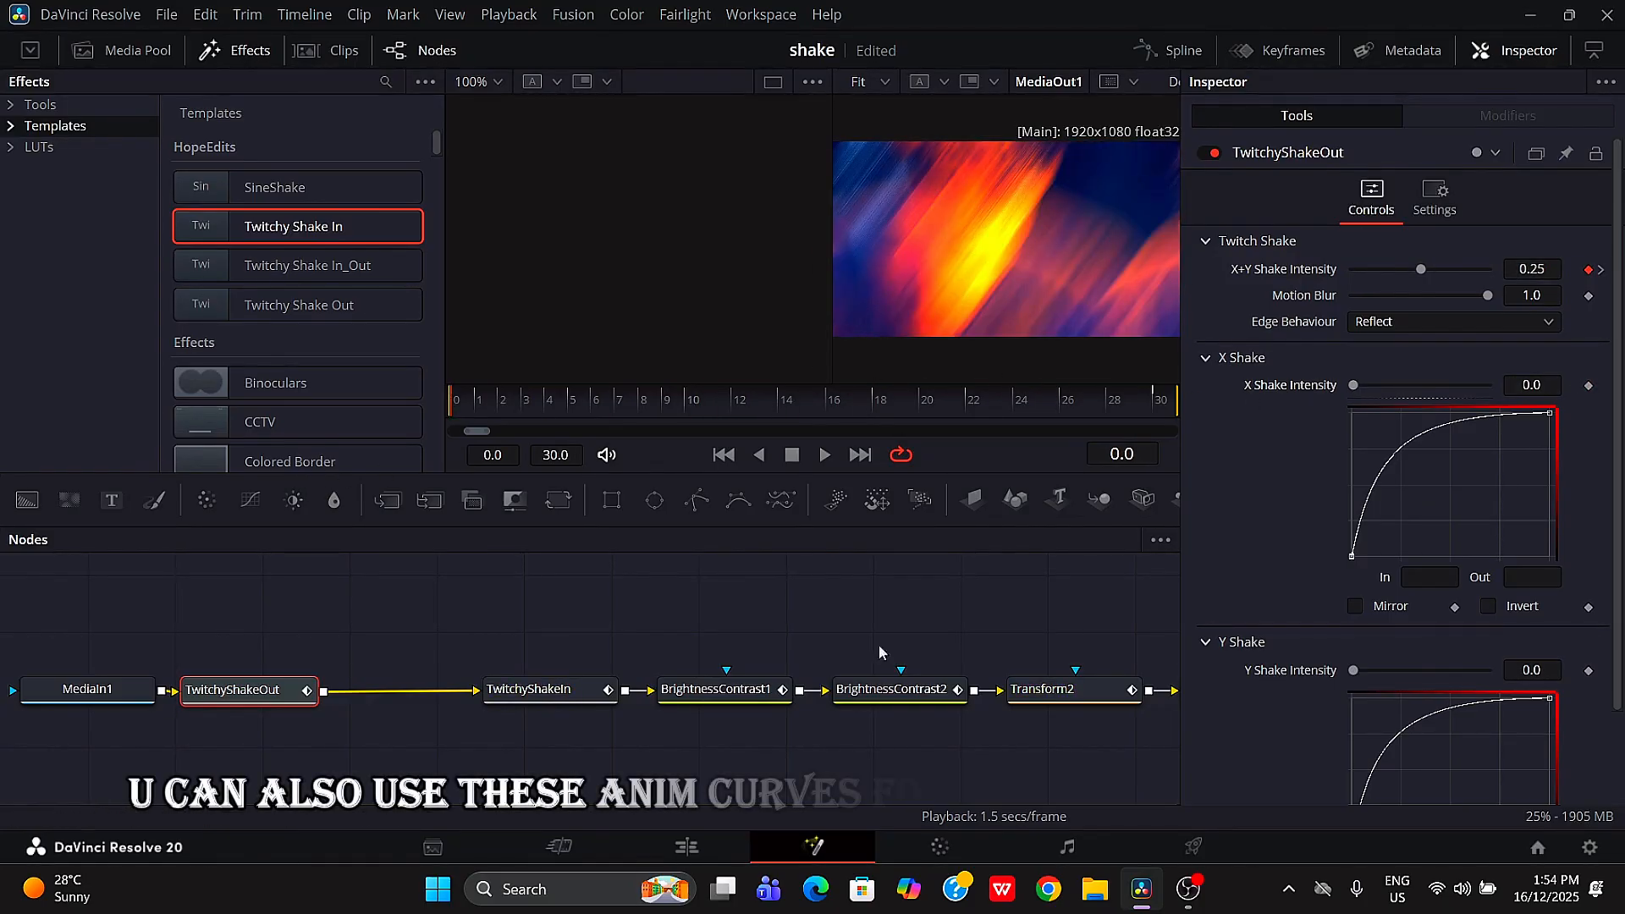
{"action": "scroll", "coordinate": [1490, 454], "scroll_direction": "down", "scroll_amount": 2}
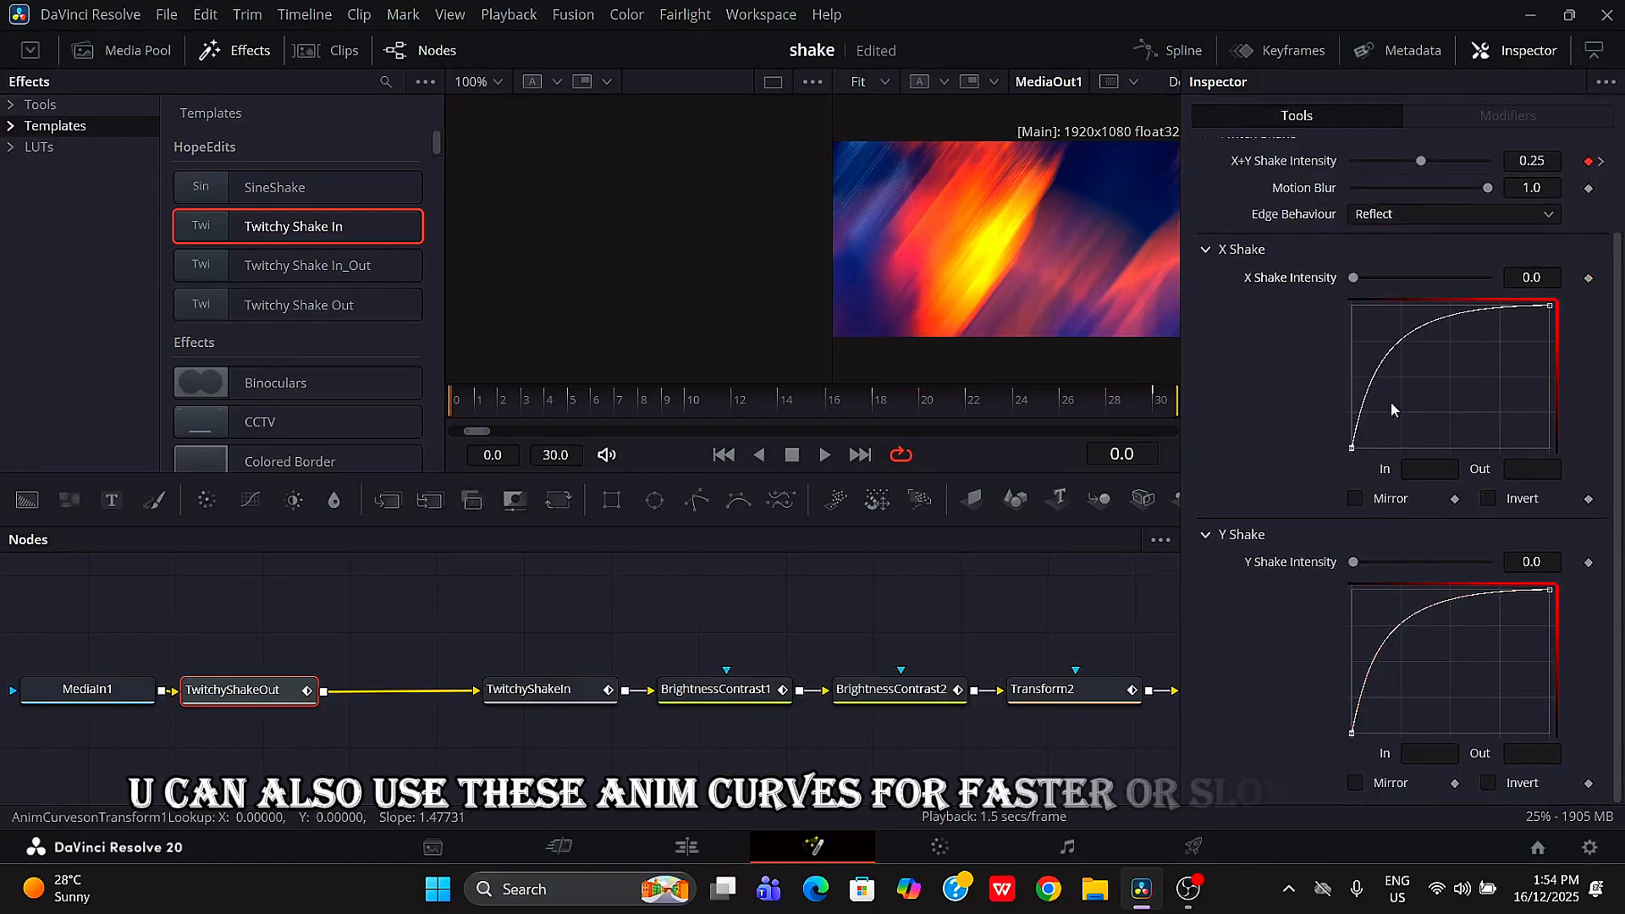
{"action": "left_click_drag", "start_coordinate": [1408, 436], "coordinate": [1346, 433]}
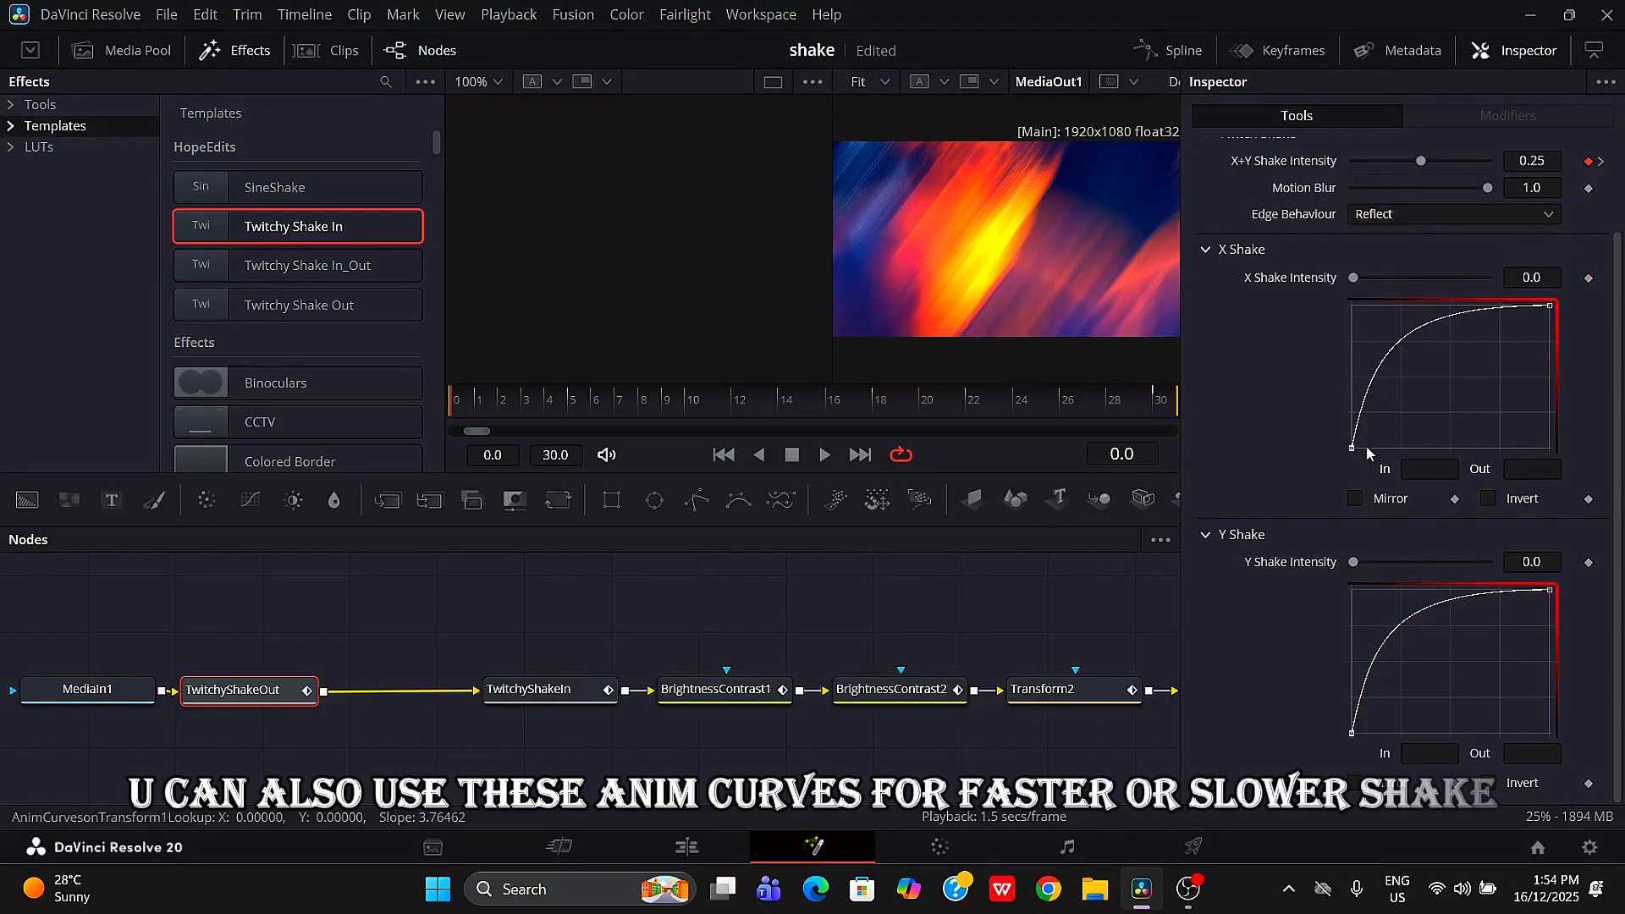
{"action": "left_click", "coordinate": [1353, 448]}
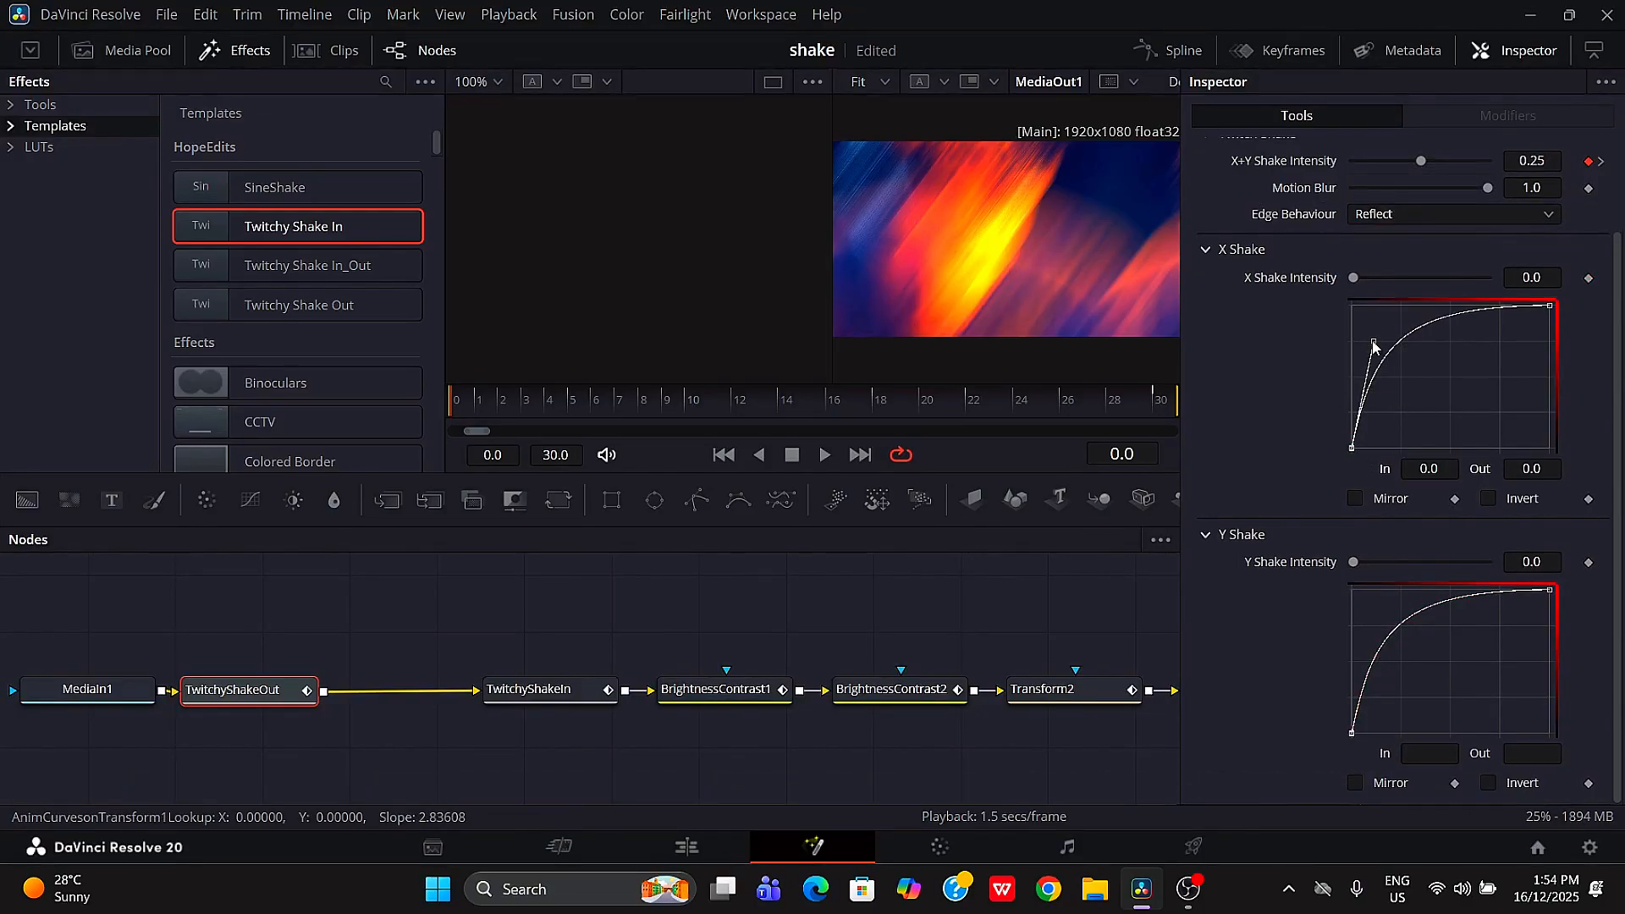
{"action": "left_click_drag", "start_coordinate": [1354, 312], "coordinate": [1363, 316]}
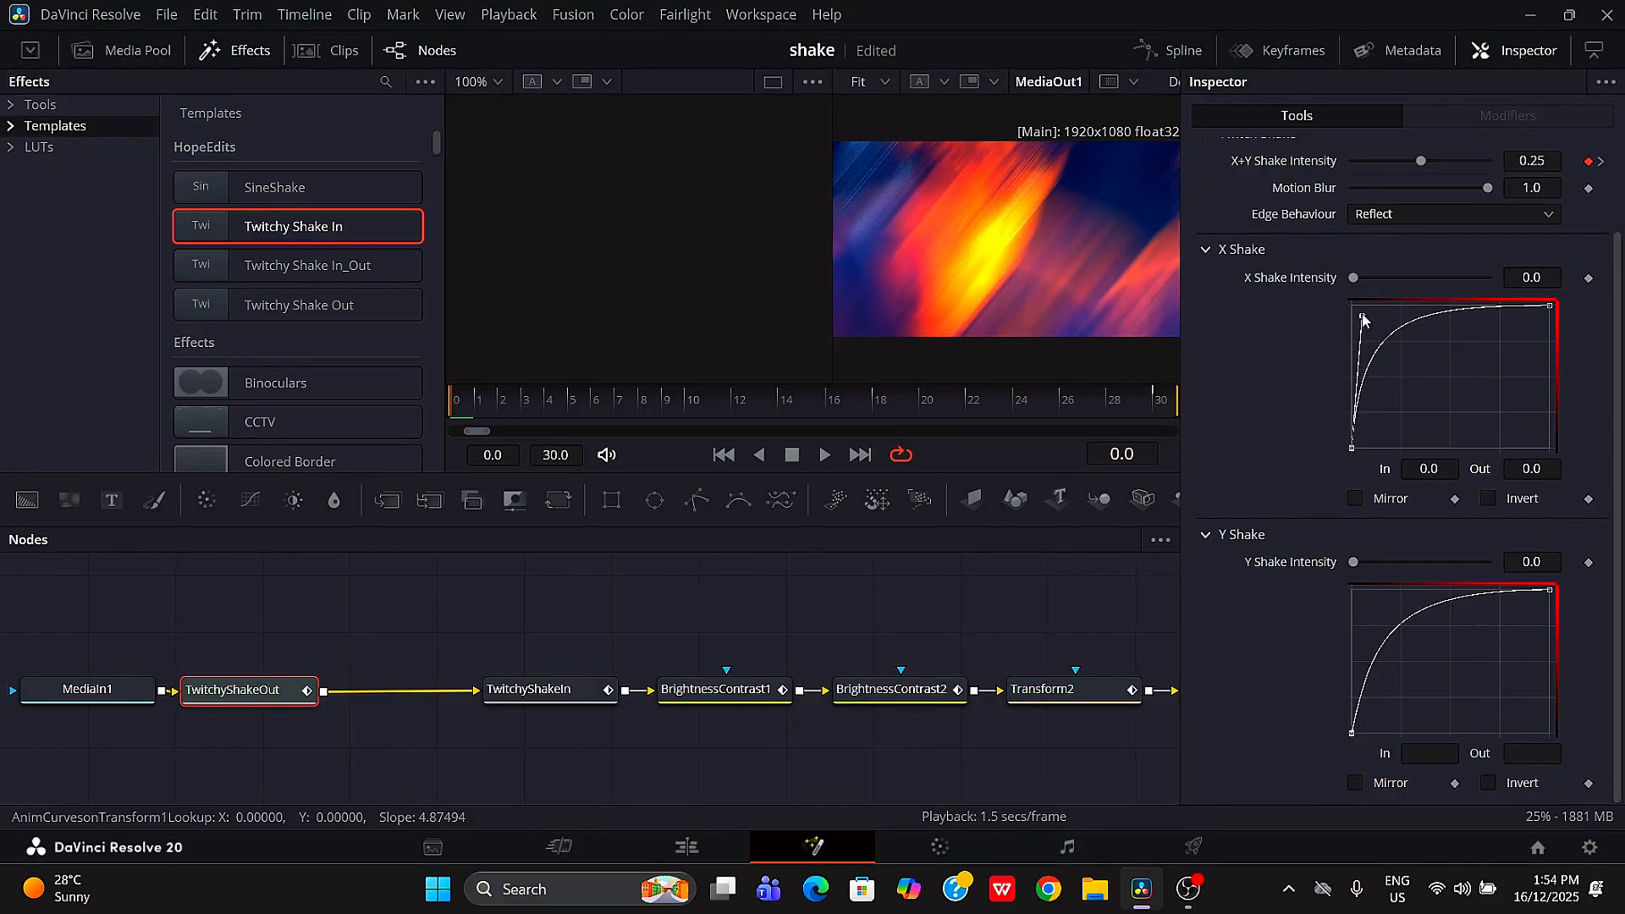
{"action": "key", "text": "space"}
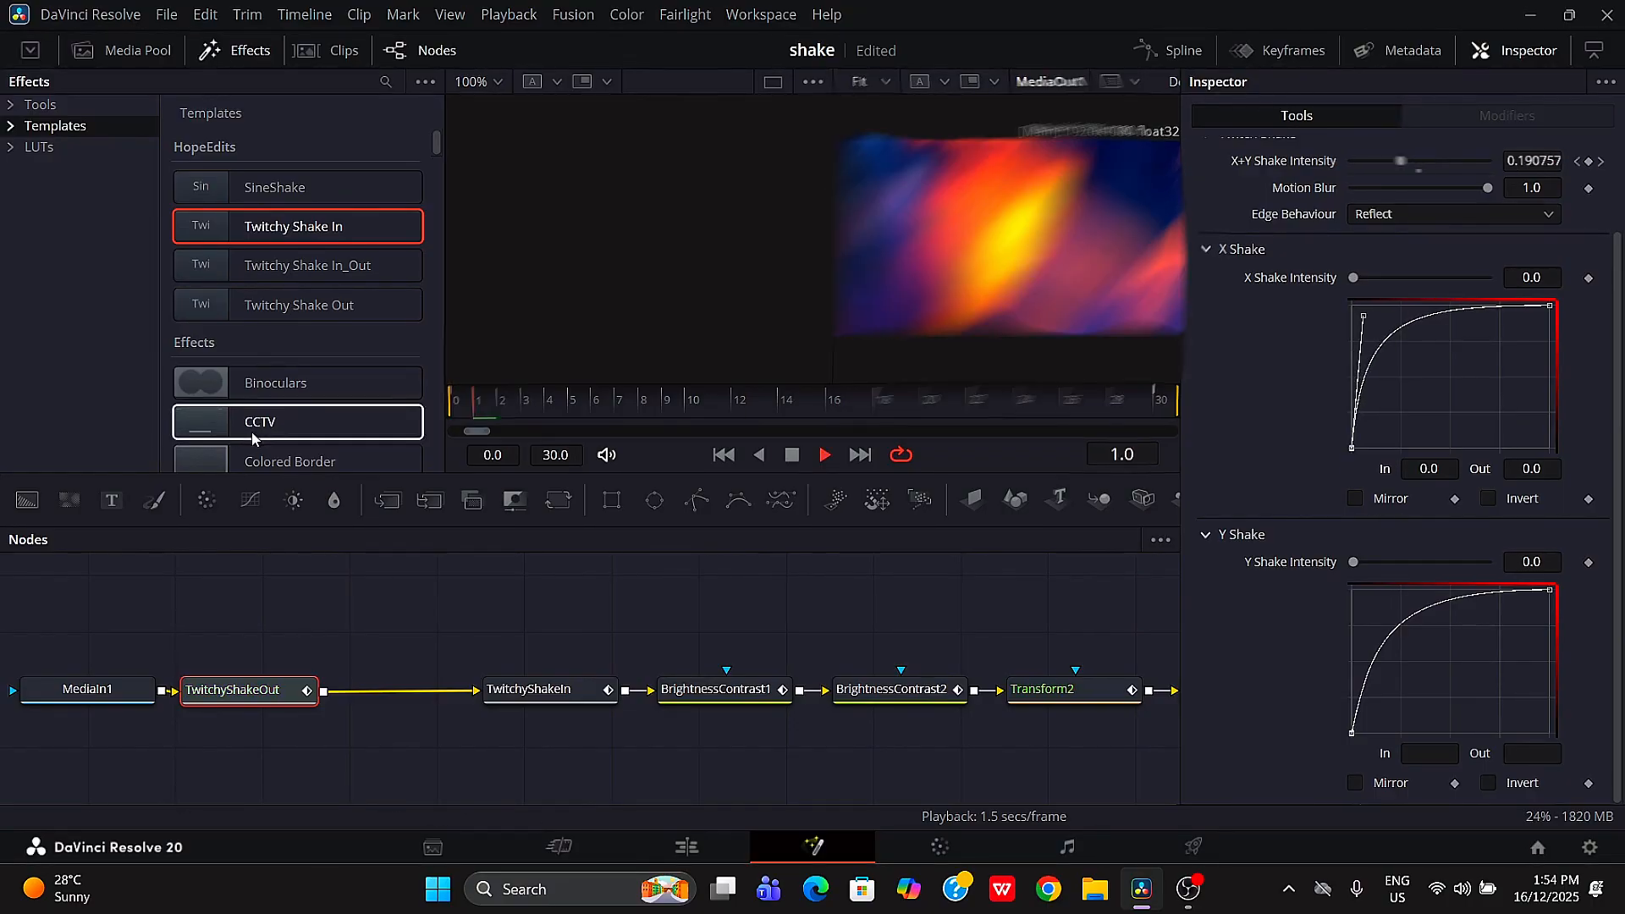
Step: Return to the timeline on the Edit page
{"action": "left_click", "coordinate": [1194, 846]}
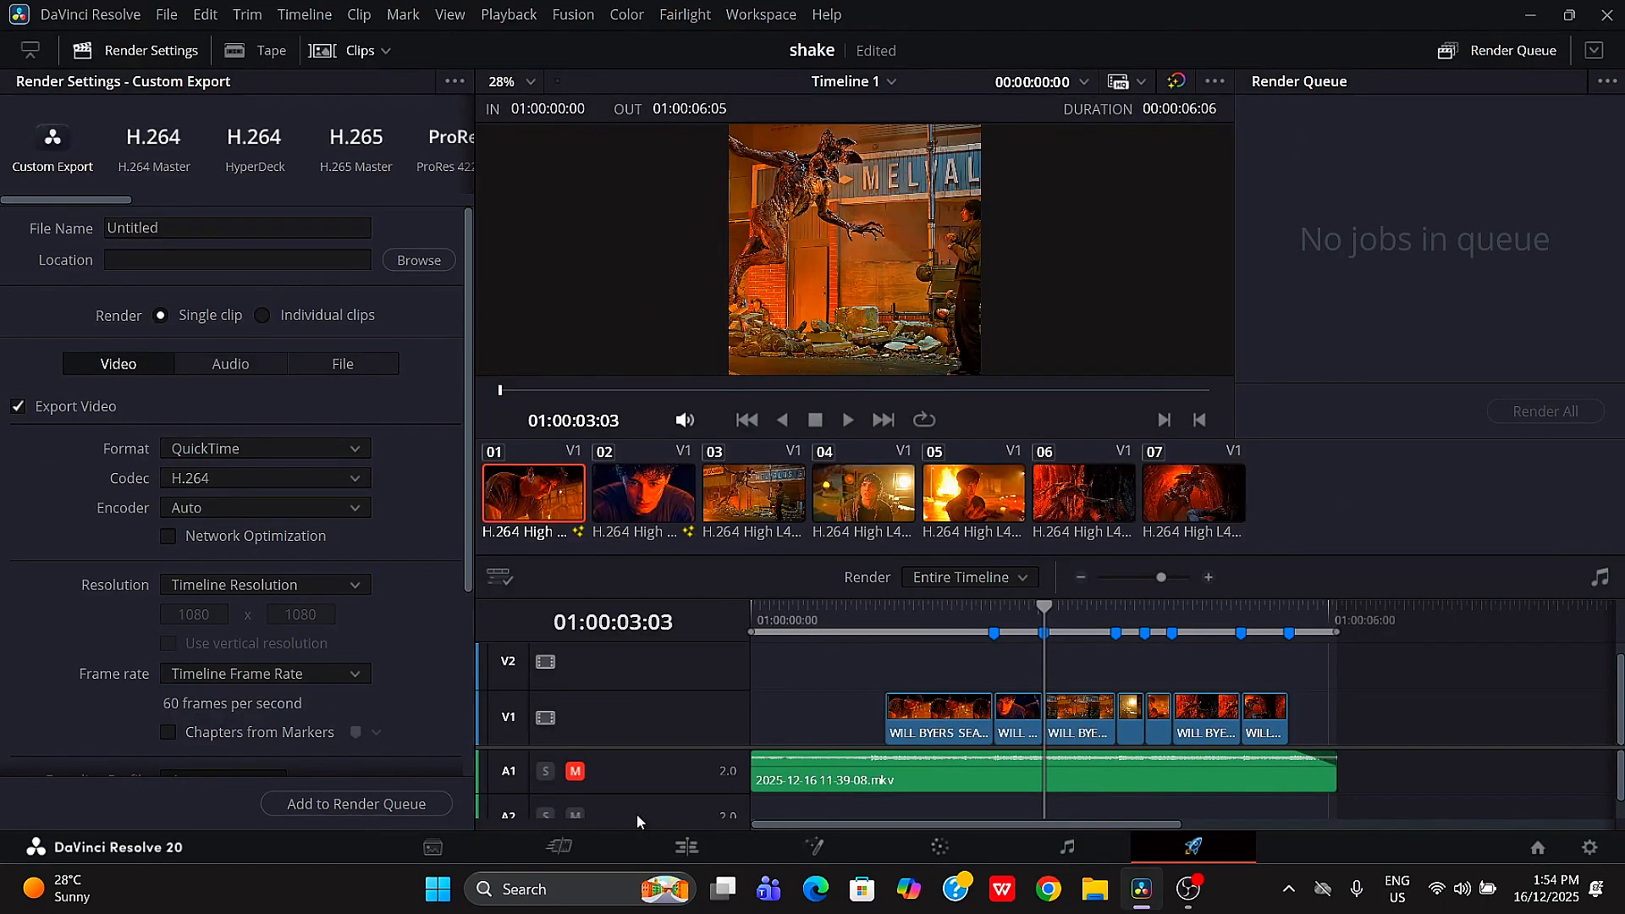
{"action": "left_click", "coordinate": [687, 846]}
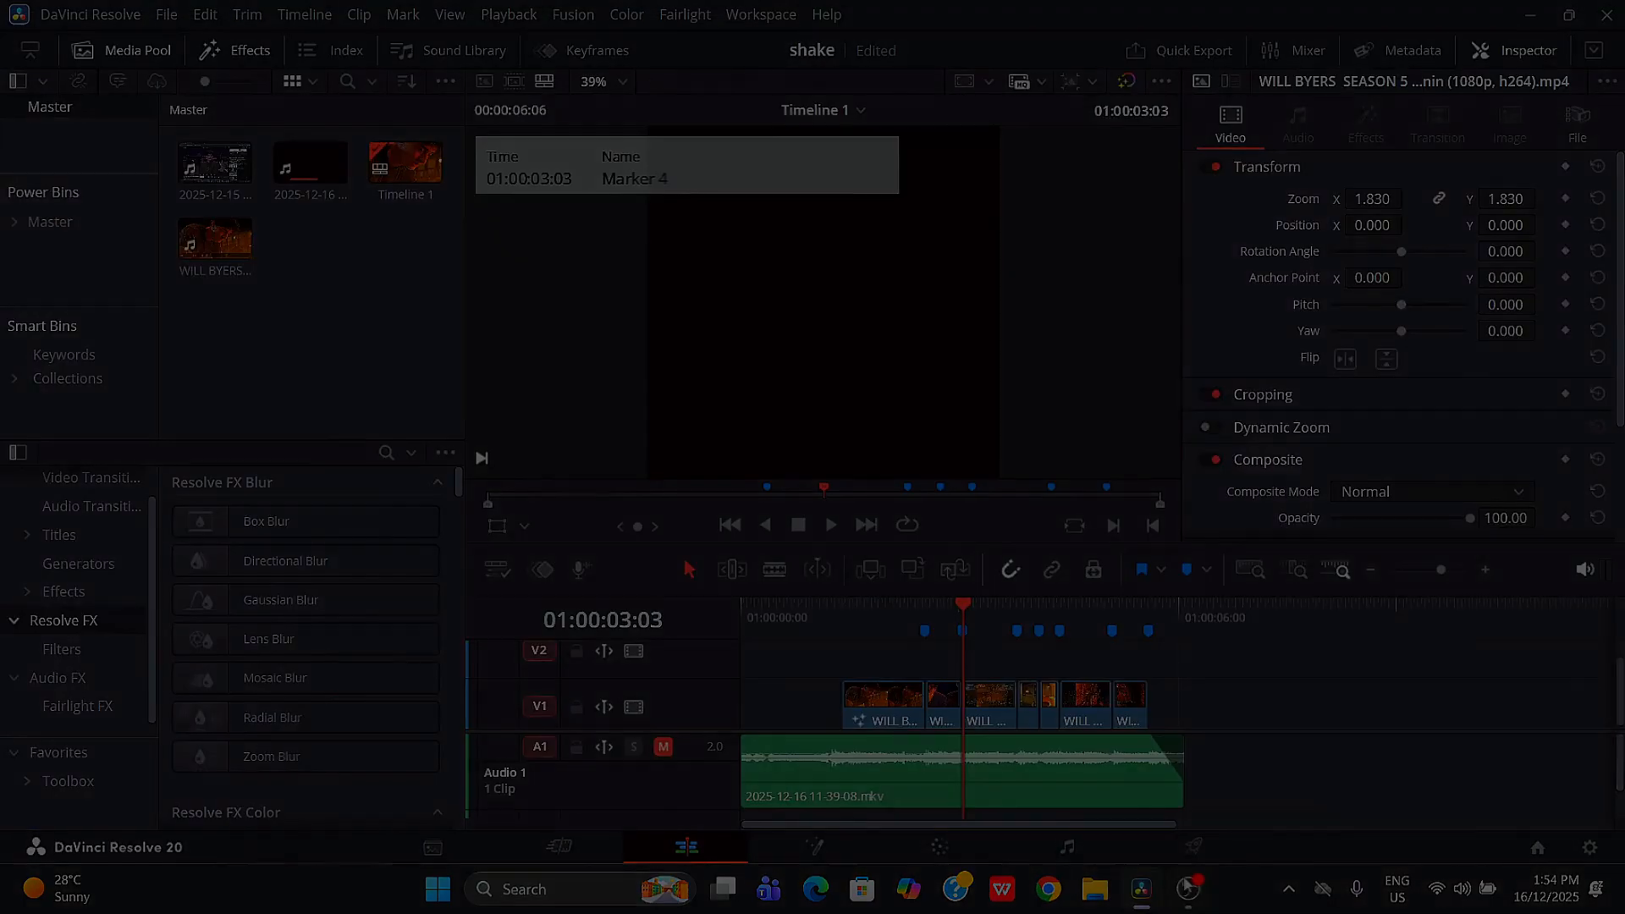